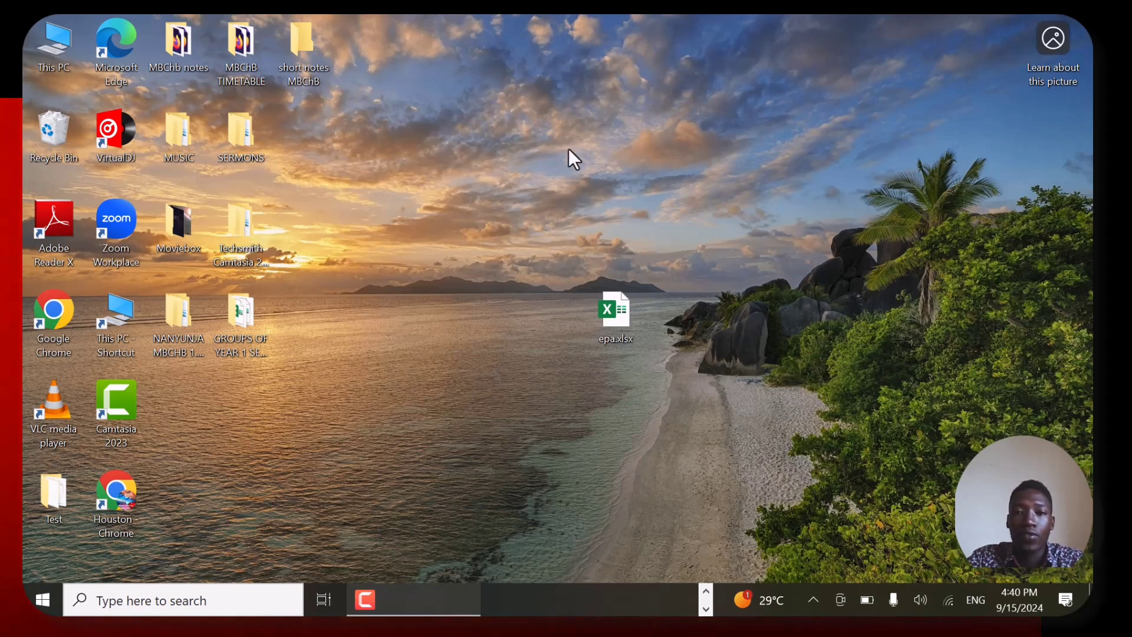
- Create a new Microsoft Excel Worksheet on the desktop and name the file EPA (2)
{"action": "right_click", "coordinate": [715, 217]}
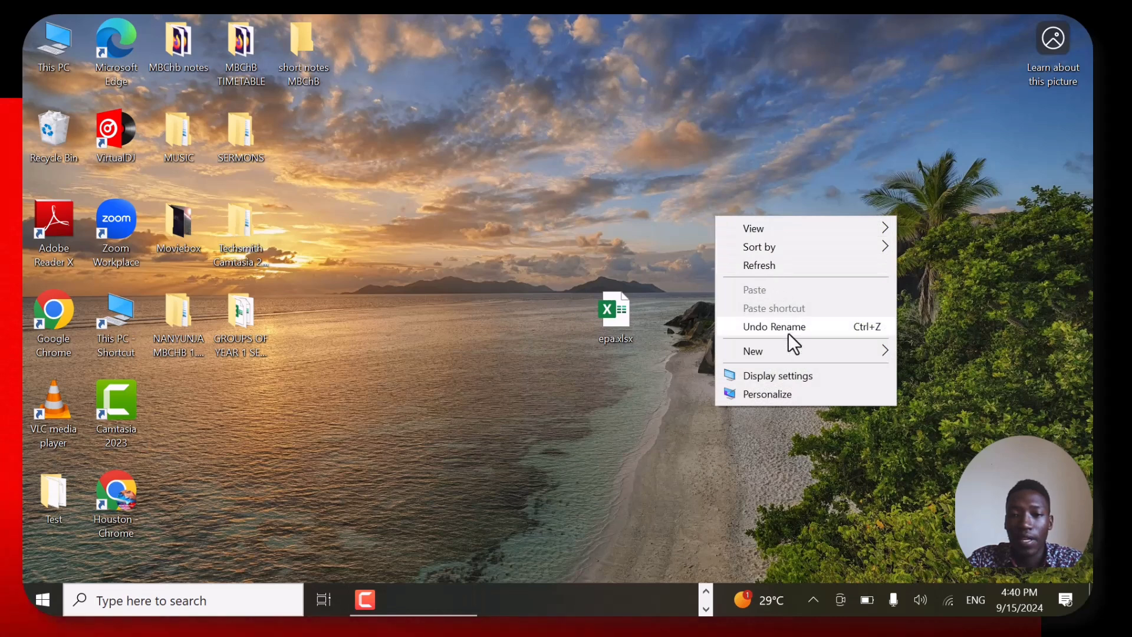
{"action": "mouse_move", "coordinate": [789, 346]}
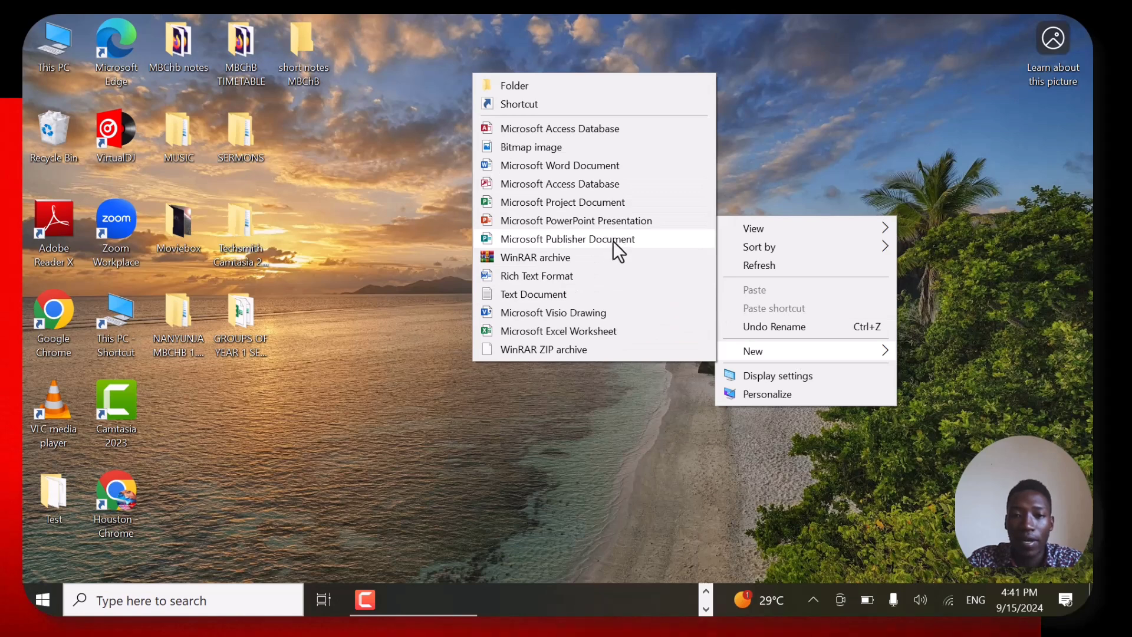
{"action": "left_click", "coordinate": [596, 333]}
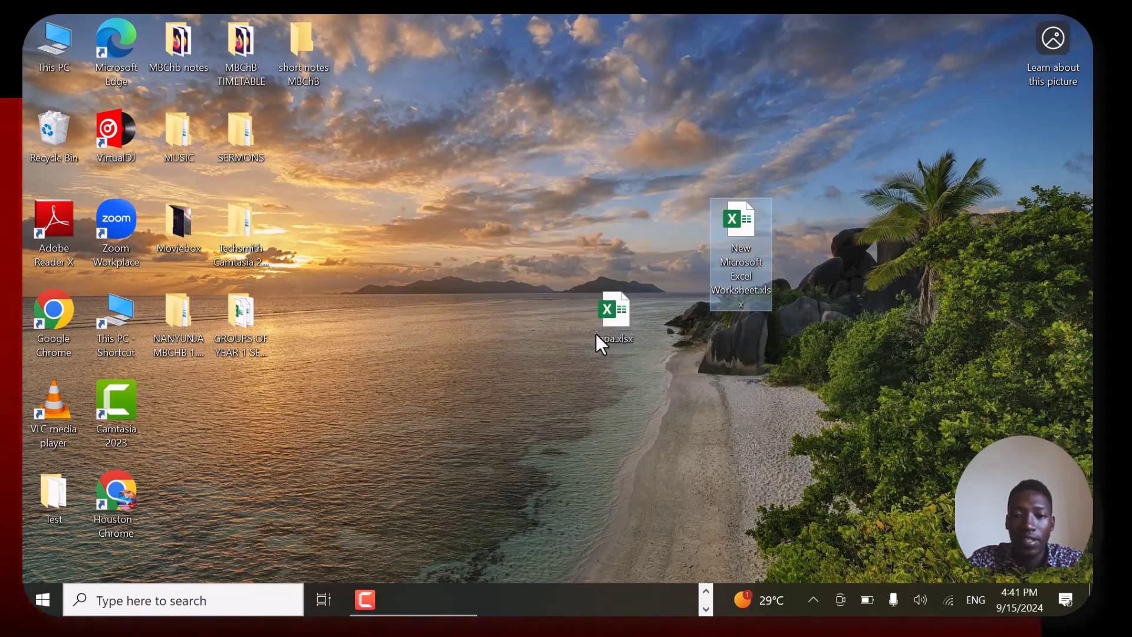
{"action": "left_click", "coordinate": [737, 271]}
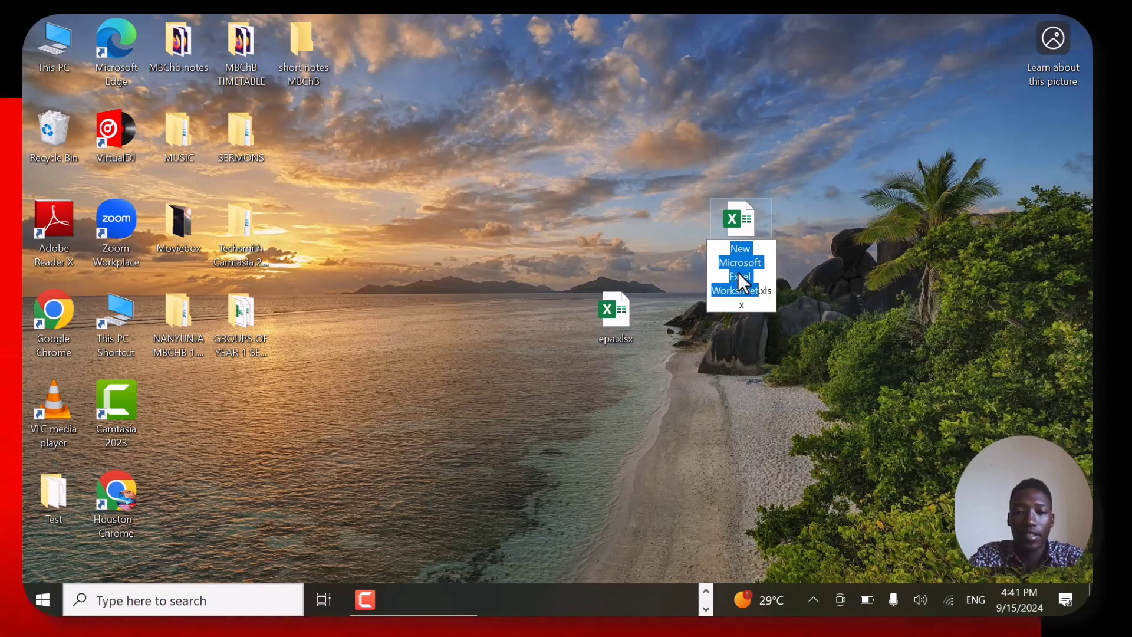
{"action": "type", "text": "EPA (2"}
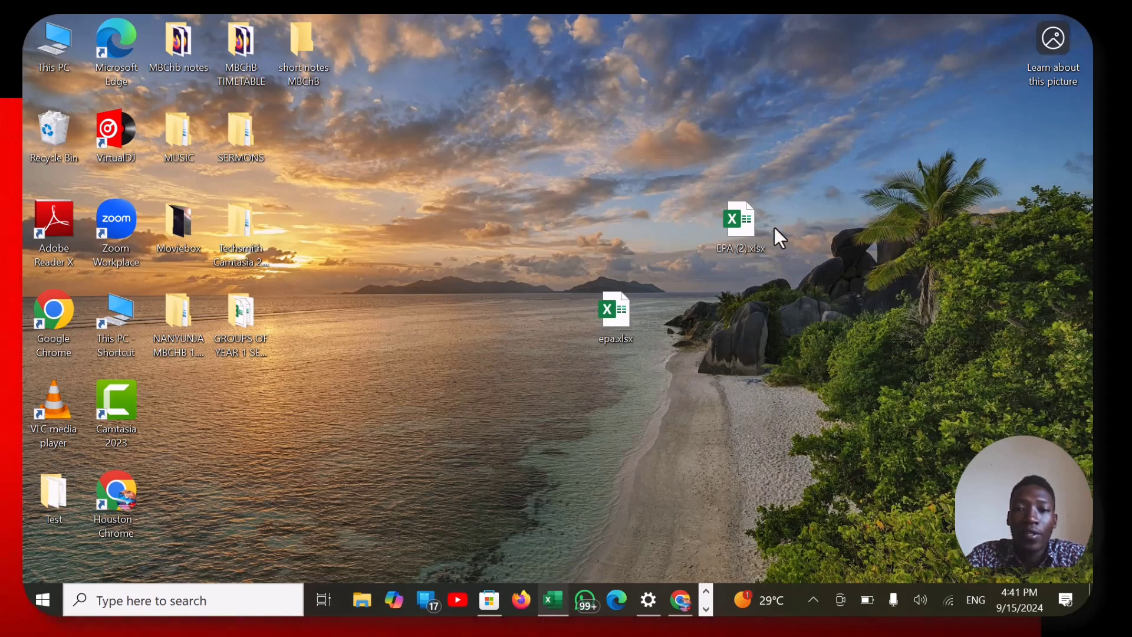
- Open the EPA (2) workbook and add three worksheets after Sheet1
{"action": "double_click", "coordinate": [721, 219]}
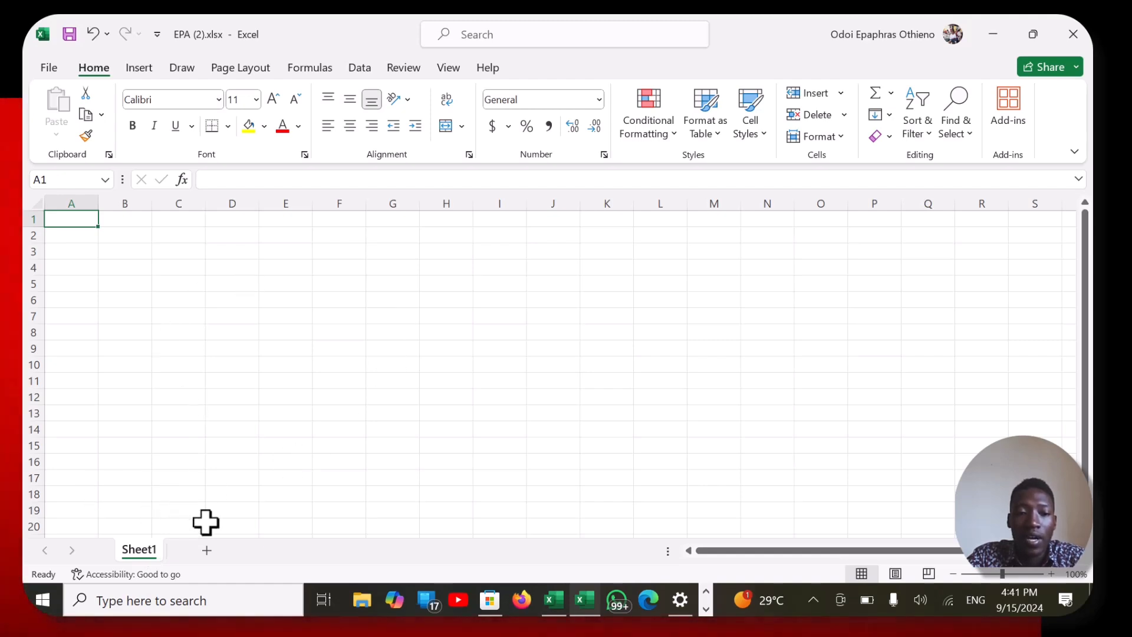
{"action": "left_click", "coordinate": [204, 553]}
{"action": "double_click", "coordinate": [204, 551]}
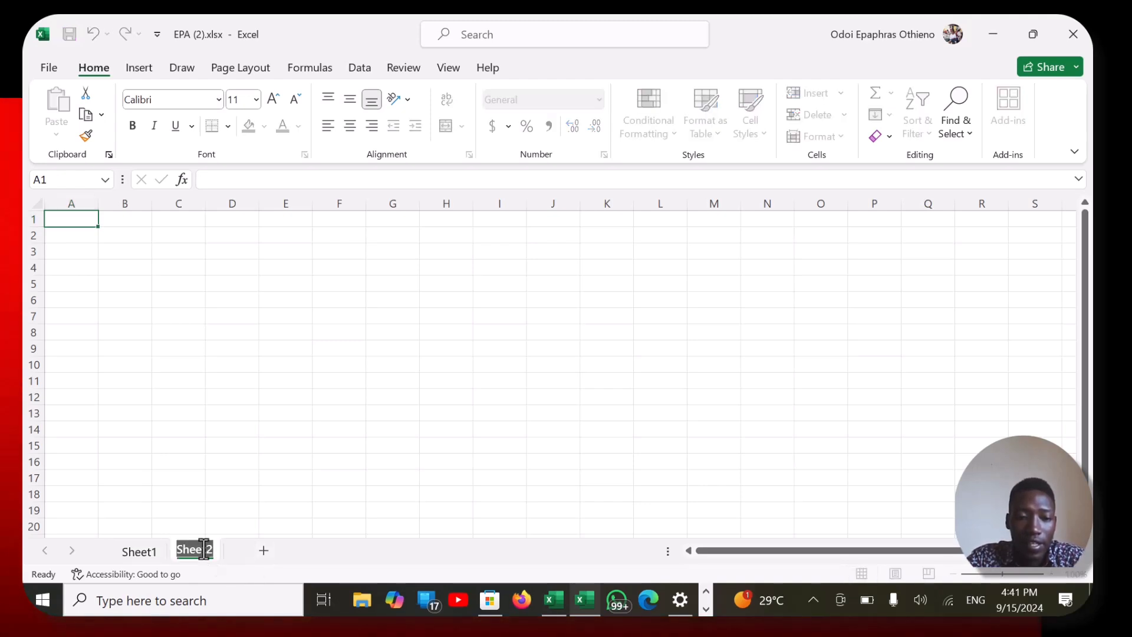
{"action": "left_click", "coordinate": [265, 551]}
{"action": "double_click", "coordinate": [243, 553]}
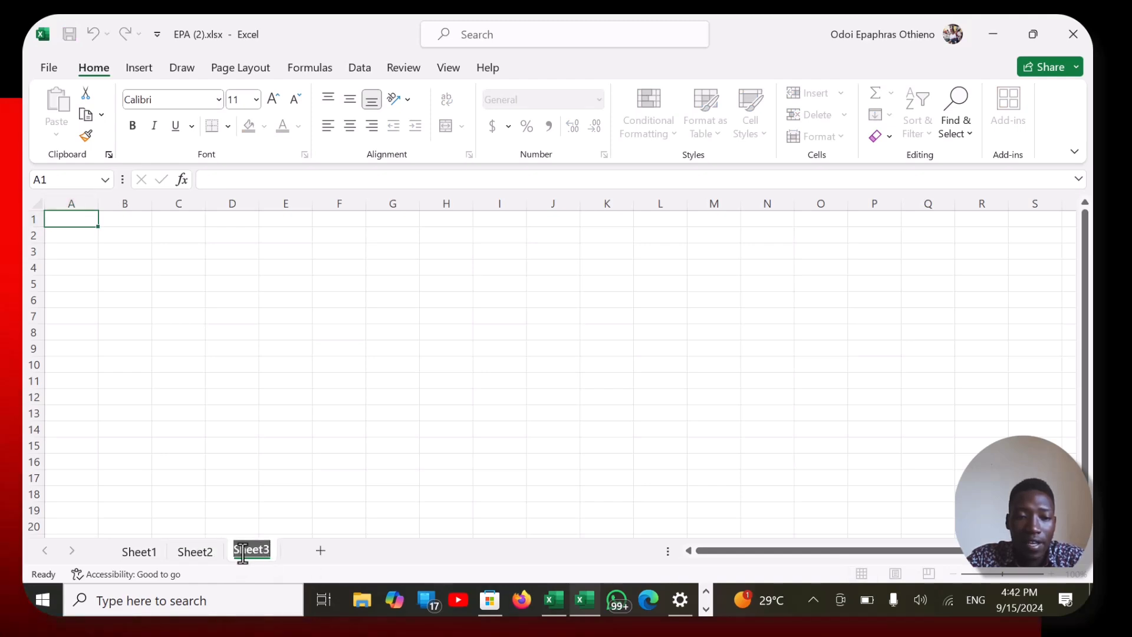
{"action": "left_click", "coordinate": [315, 556]}
{"action": "double_click", "coordinate": [315, 557]}
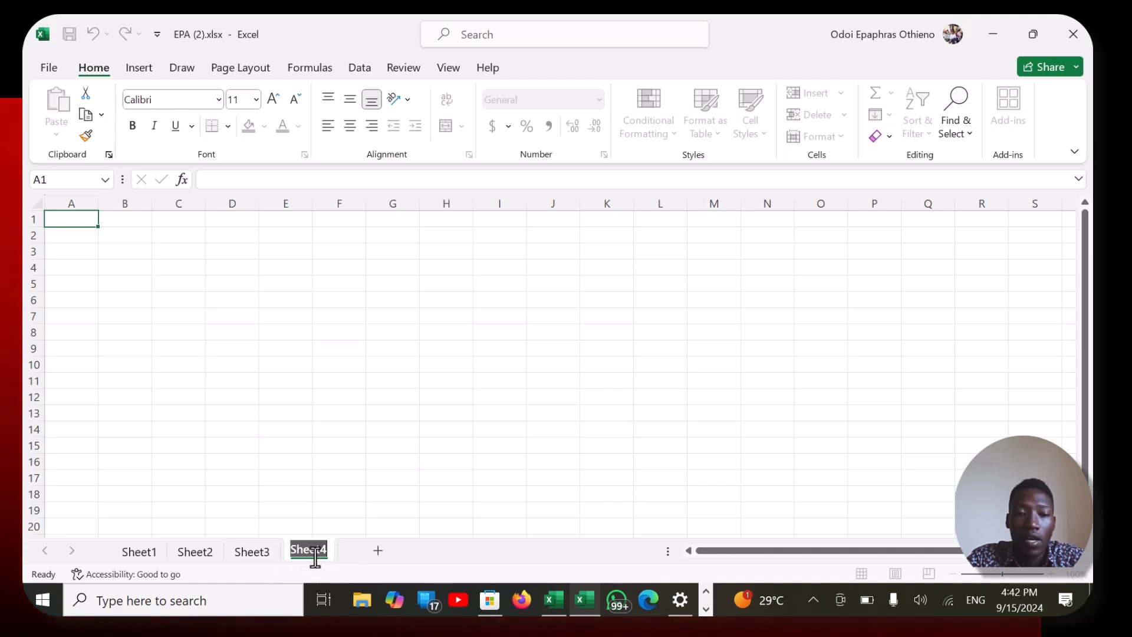
{"action": "key", "text": "Return"}
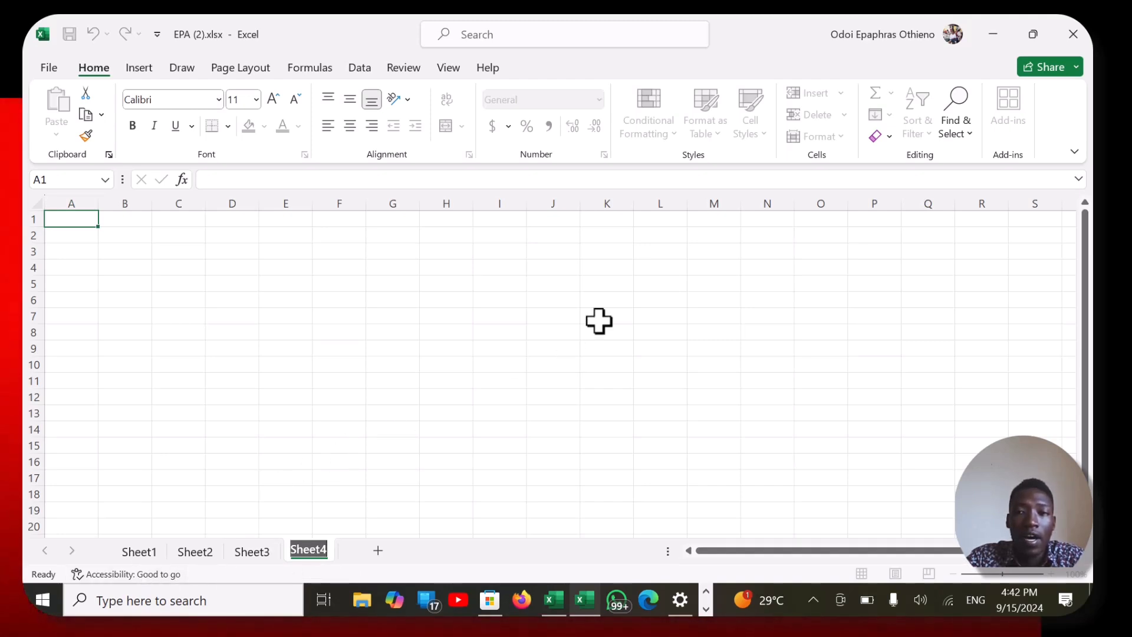
- View each worksheet in turn from Sheet1 to Sheet4
{"action": "left_click", "coordinate": [146, 557]}
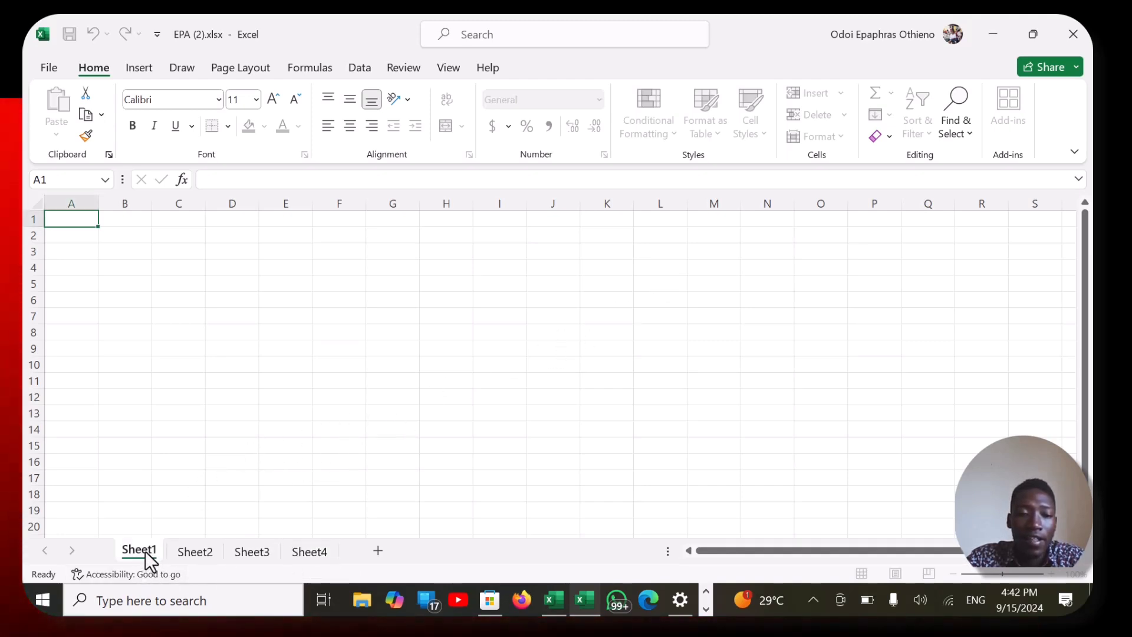
{"action": "left_click", "coordinate": [186, 558]}
{"action": "left_click", "coordinate": [250, 558]}
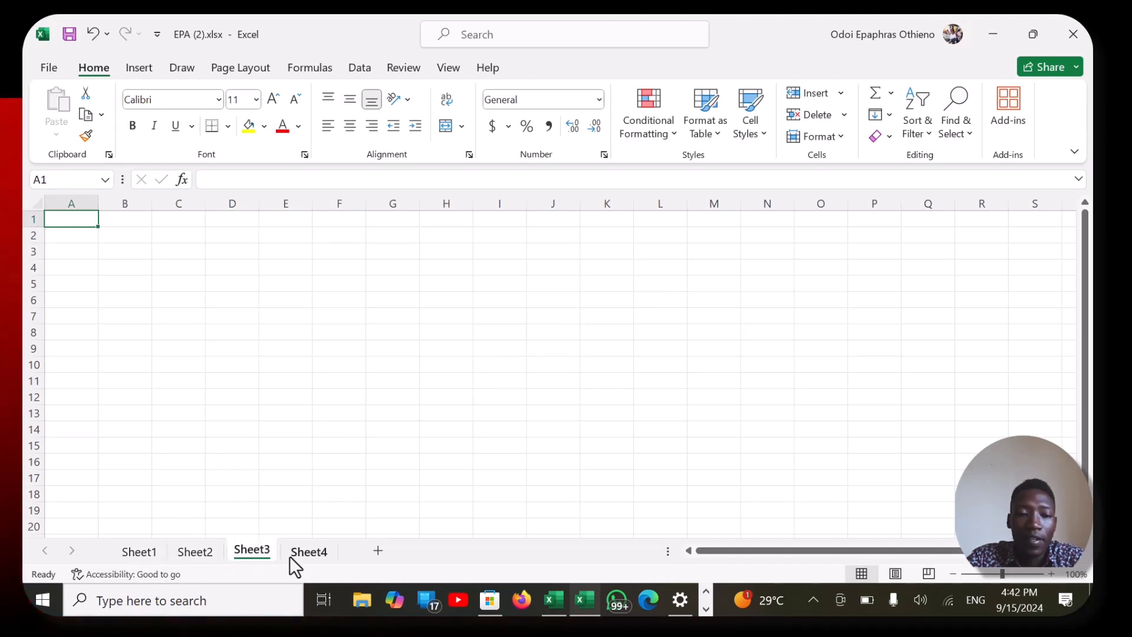
{"action": "left_click", "coordinate": [306, 554]}
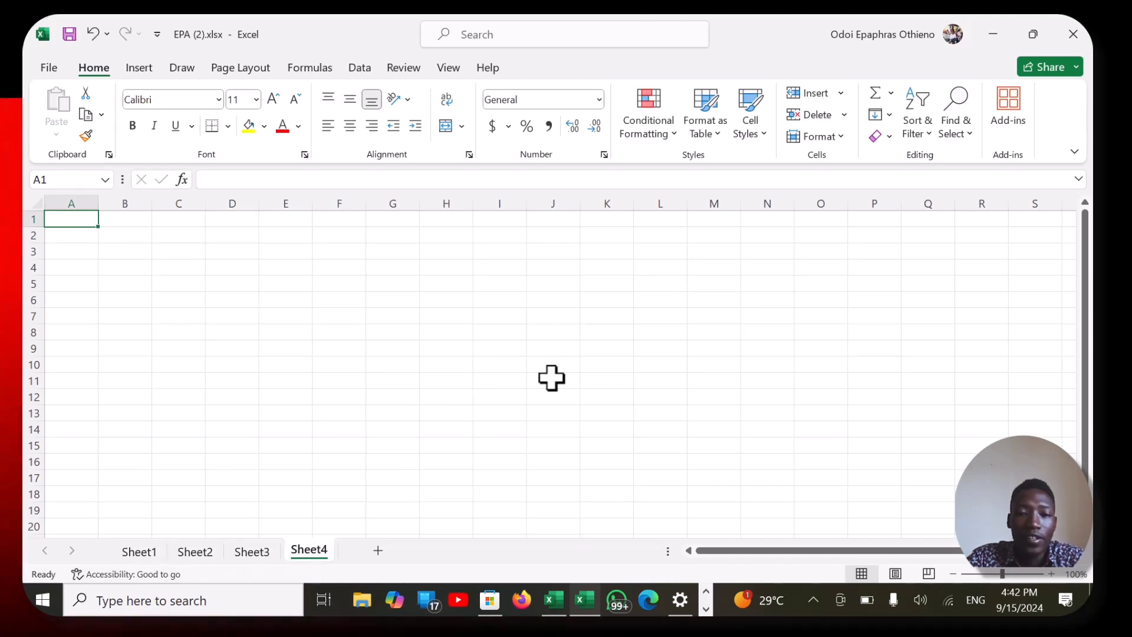
- Minimize the workbook, then reopen EPA (2) from the desktop on Sheet1
{"action": "left_click", "coordinate": [992, 33]}
{"action": "left_click", "coordinate": [992, 33]}
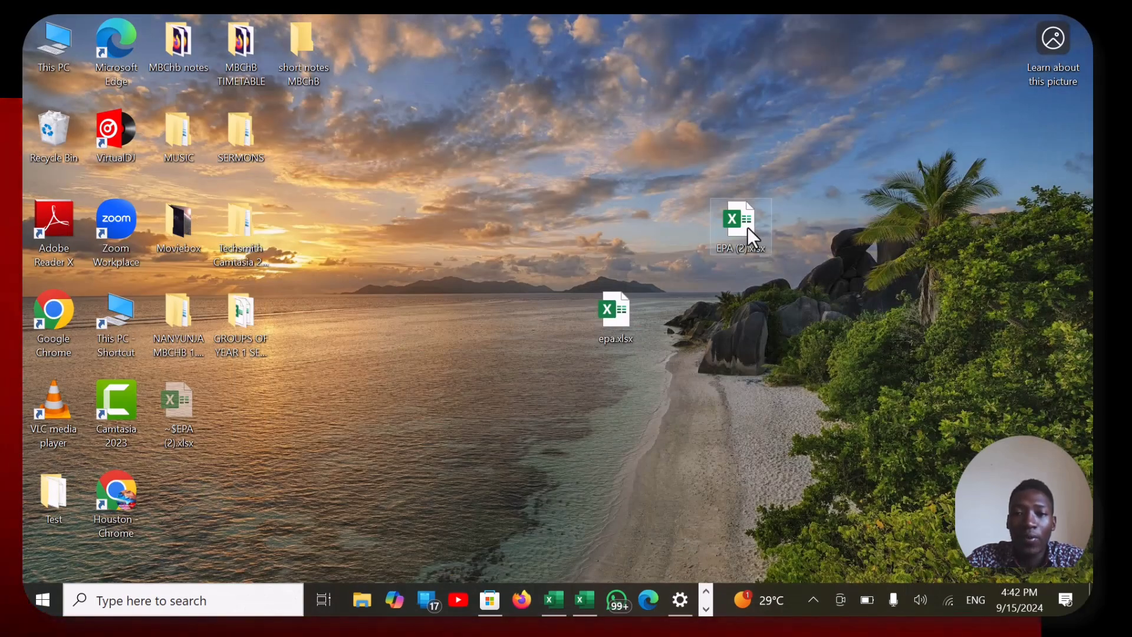
{"action": "double_click", "coordinate": [748, 228]}
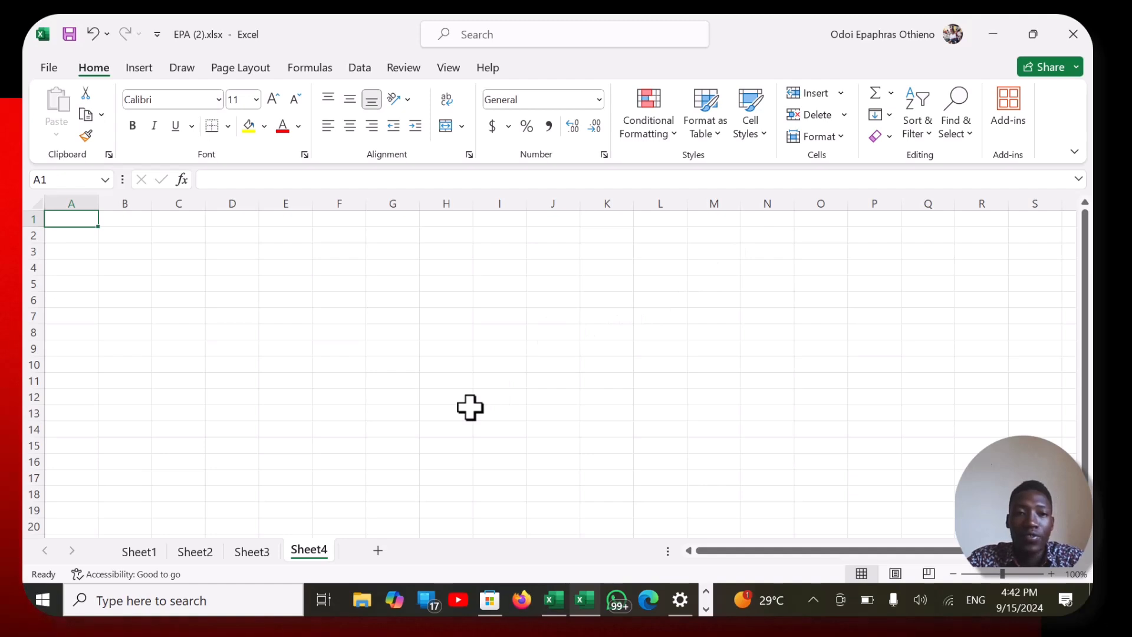
{"action": "left_click", "coordinate": [144, 551]}
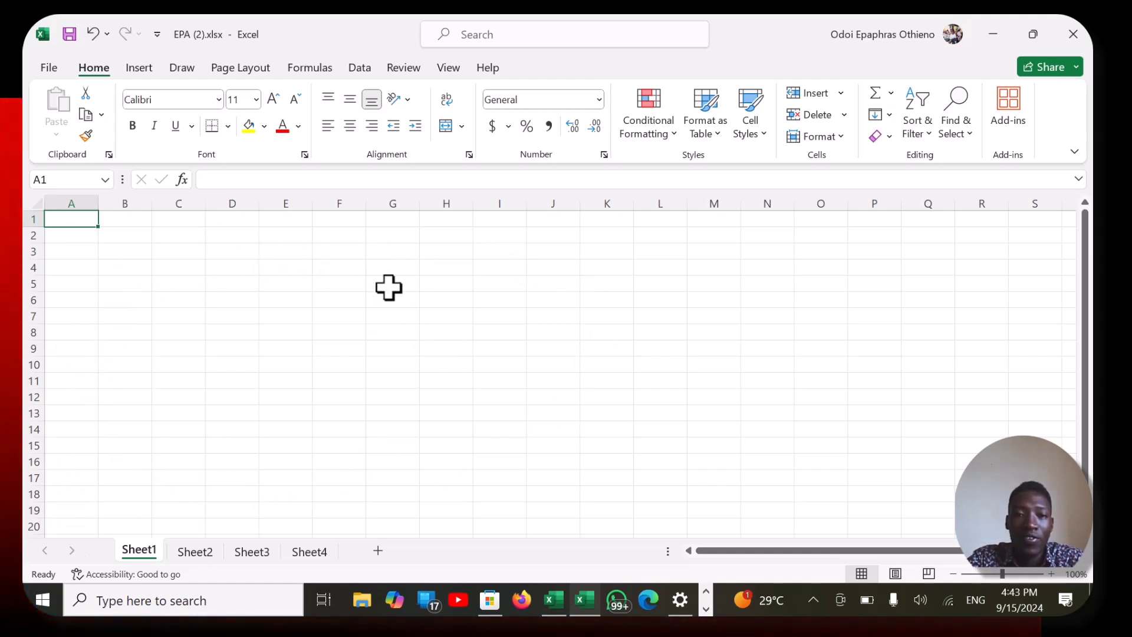
- Highlight cell B2, row 2, column B and row 3 in turn to demonstrate cells, rows and columns
{"action": "key", "text": "F10"}
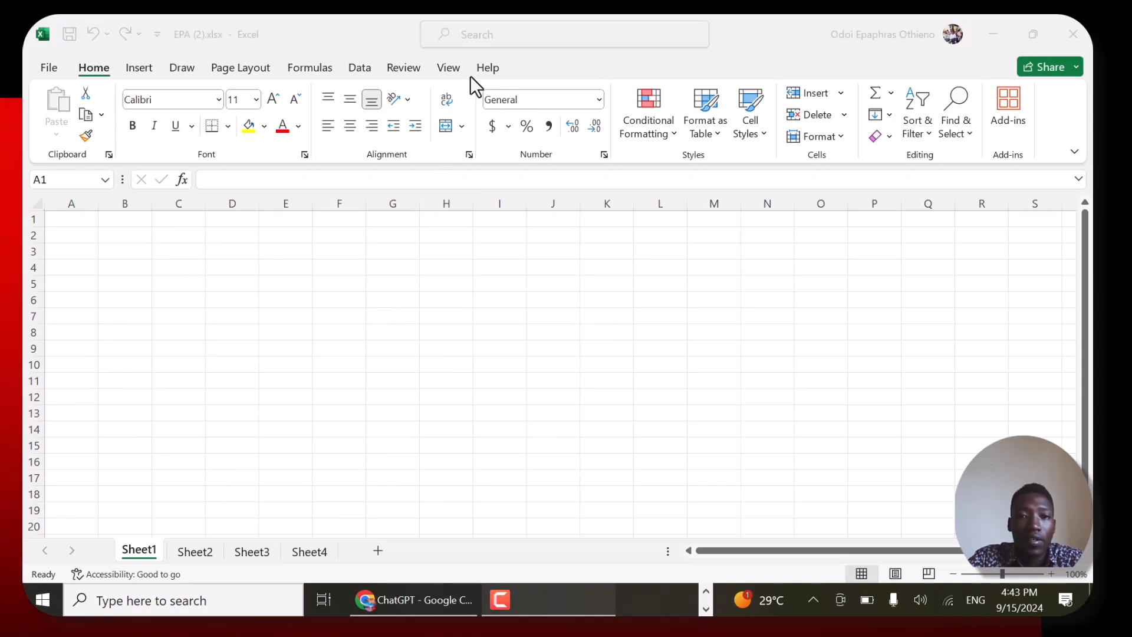
{"action": "left_click", "coordinate": [47, 247]}
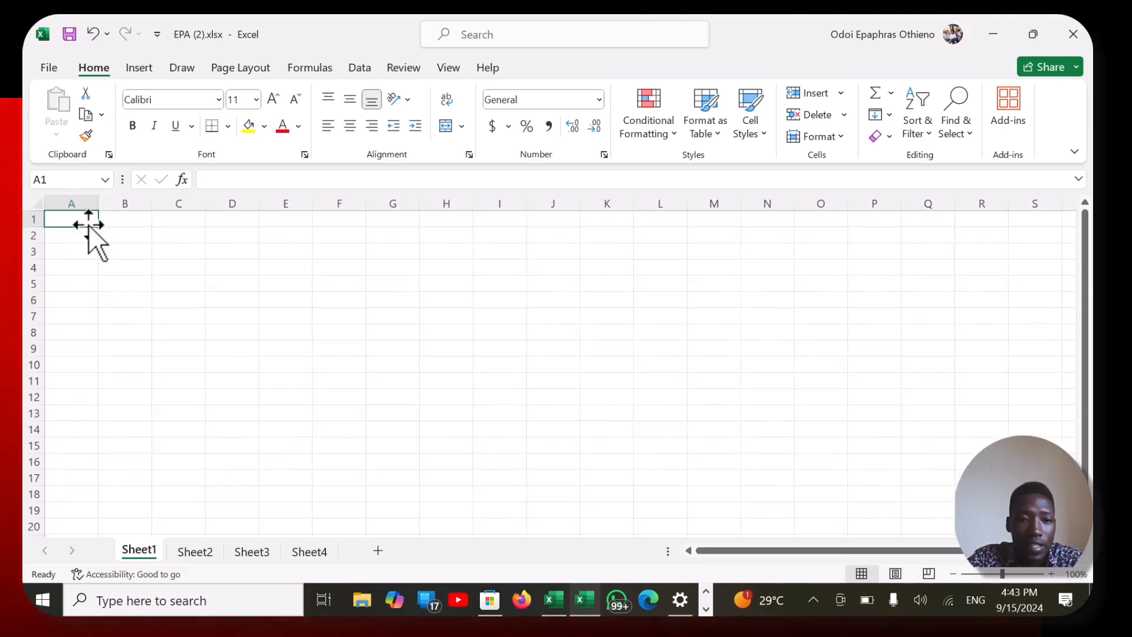
{"action": "left_click_drag", "start_coordinate": [91, 223], "coordinate": [118, 236]}
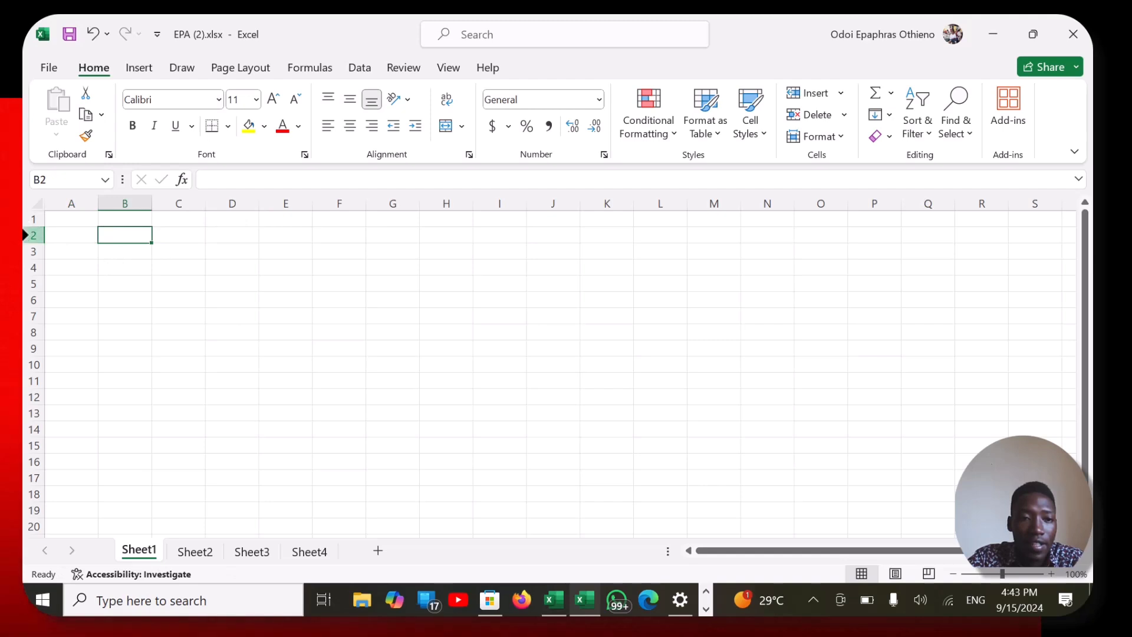
{"action": "left_click", "coordinate": [30, 235]}
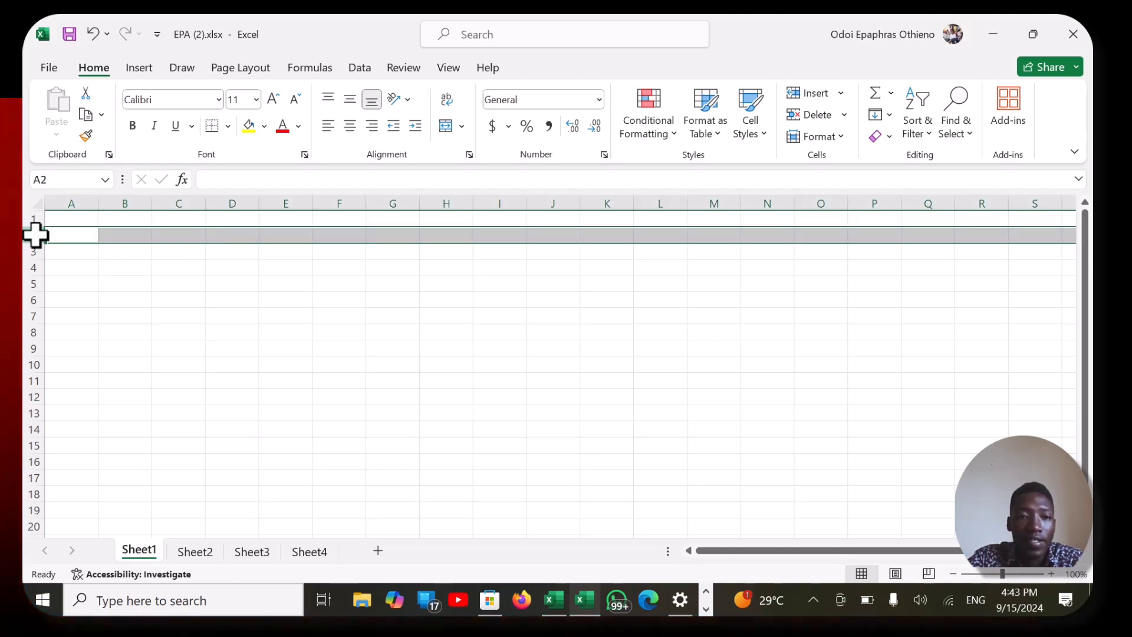
{"action": "left_click", "coordinate": [117, 200]}
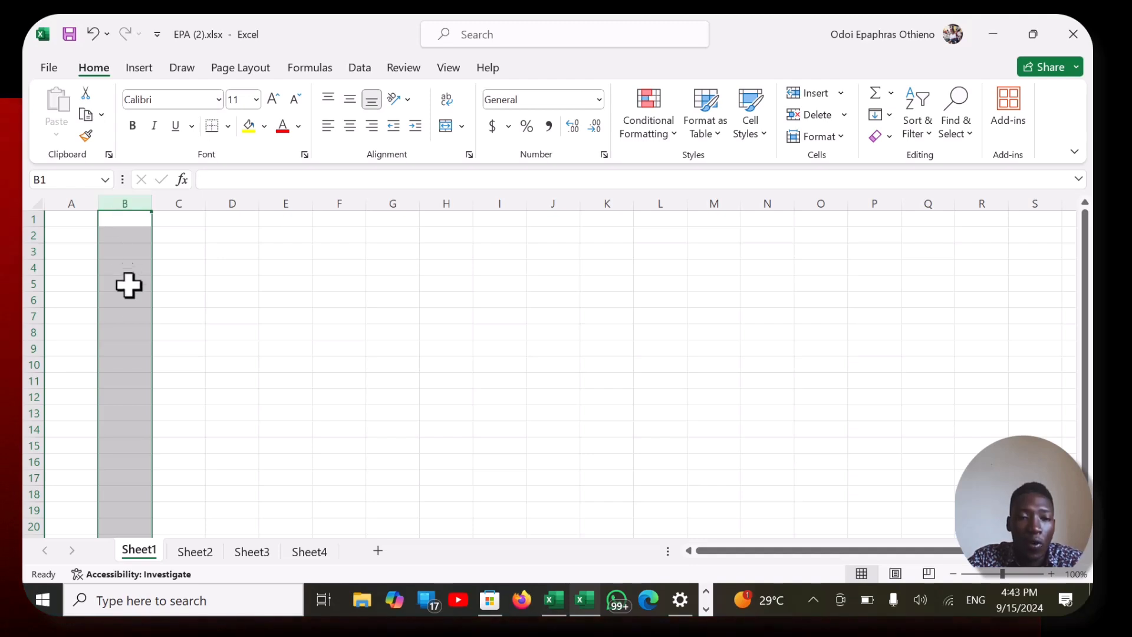
{"action": "left_click", "coordinate": [34, 250]}
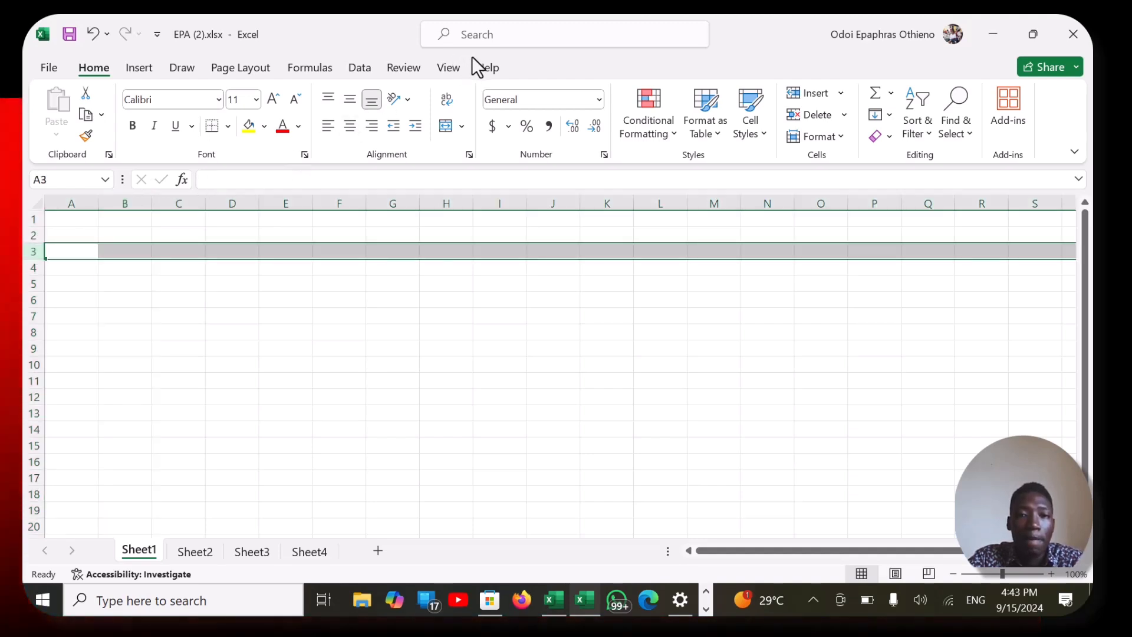
{"action": "key", "text": "F10"}
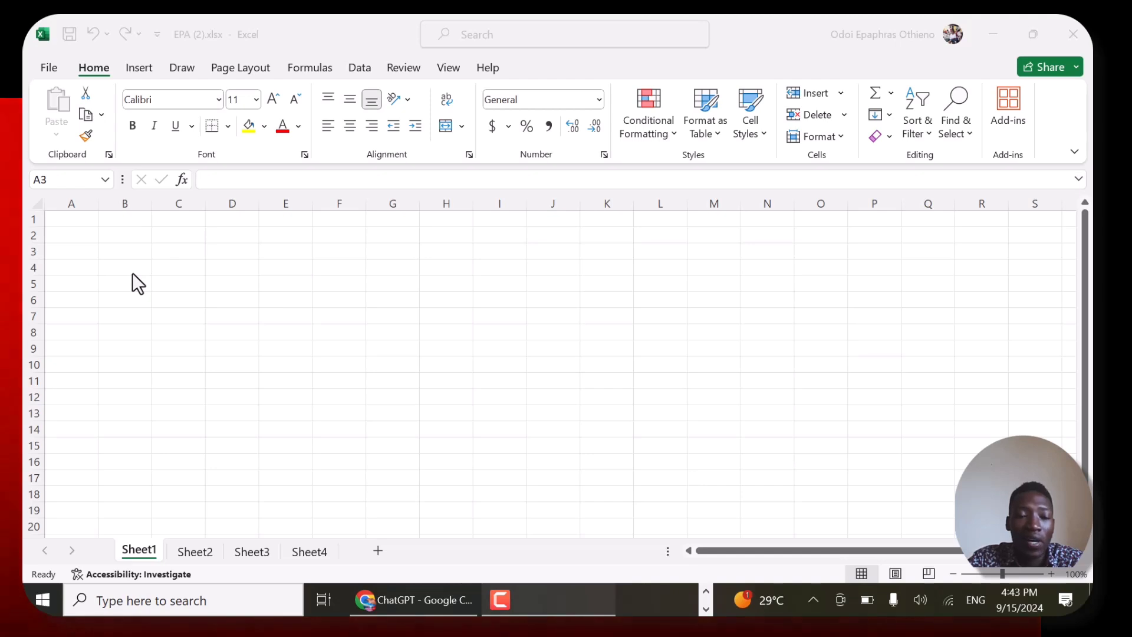
- Enter the column headings NAMES, MTC, SCI, SST and ENG in cells A1 to E1
{"action": "left_click", "coordinate": [63, 217]}
{"action": "double_click", "coordinate": [63, 218]}
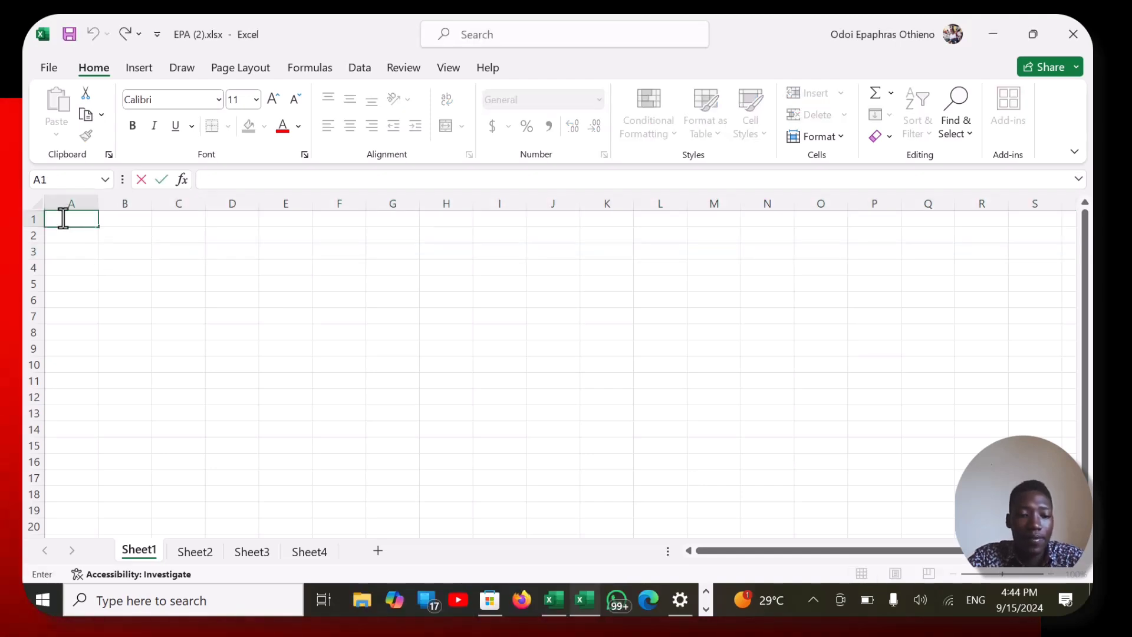
{"action": "type", "text": "NAMES"}
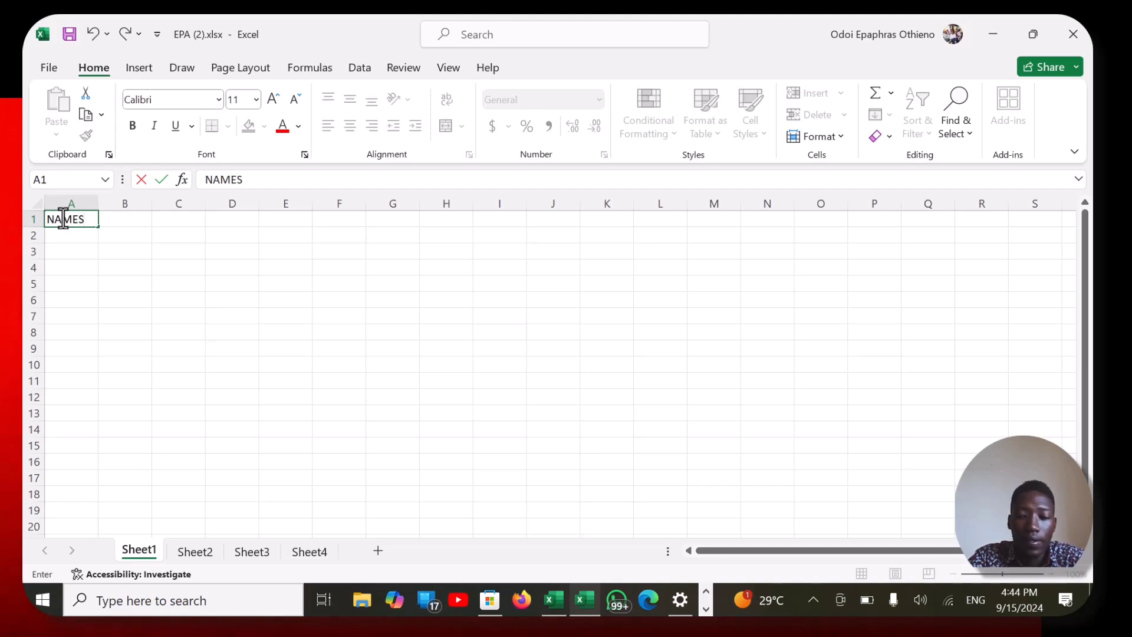
{"action": "key", "text": "Tab"}
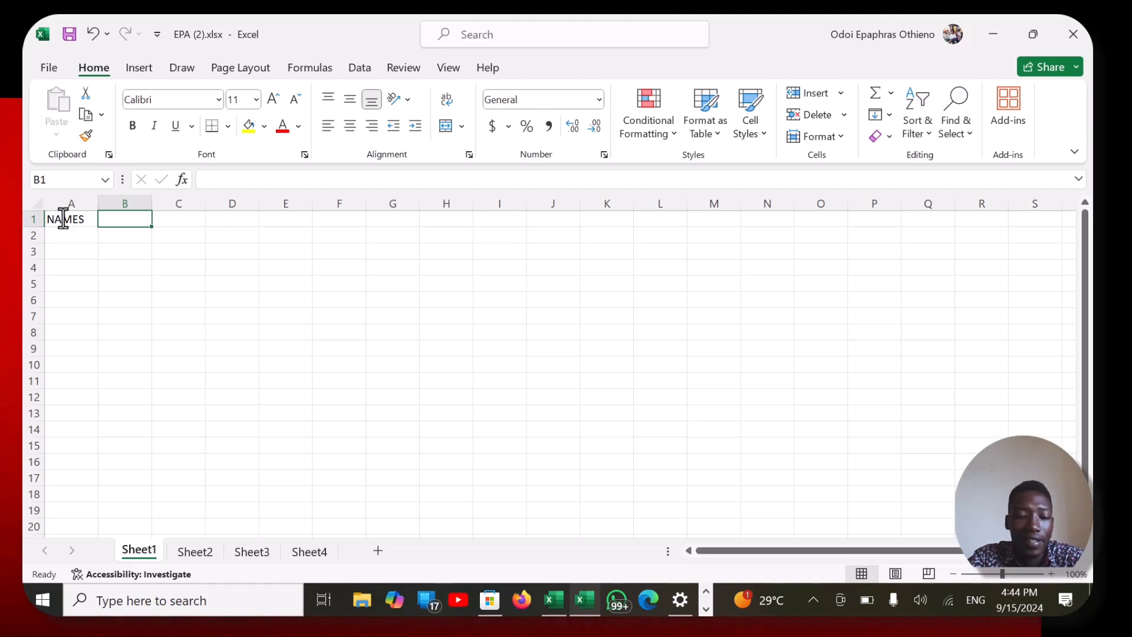
{"action": "type", "text": "MTC"}
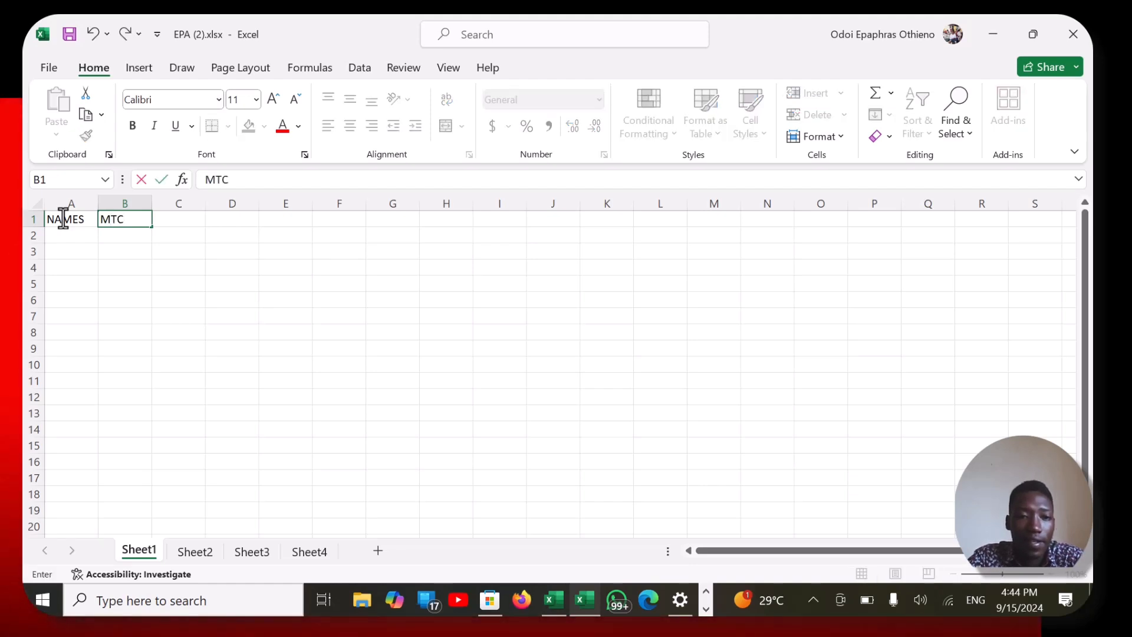
{"action": "key", "text": "Tab"}
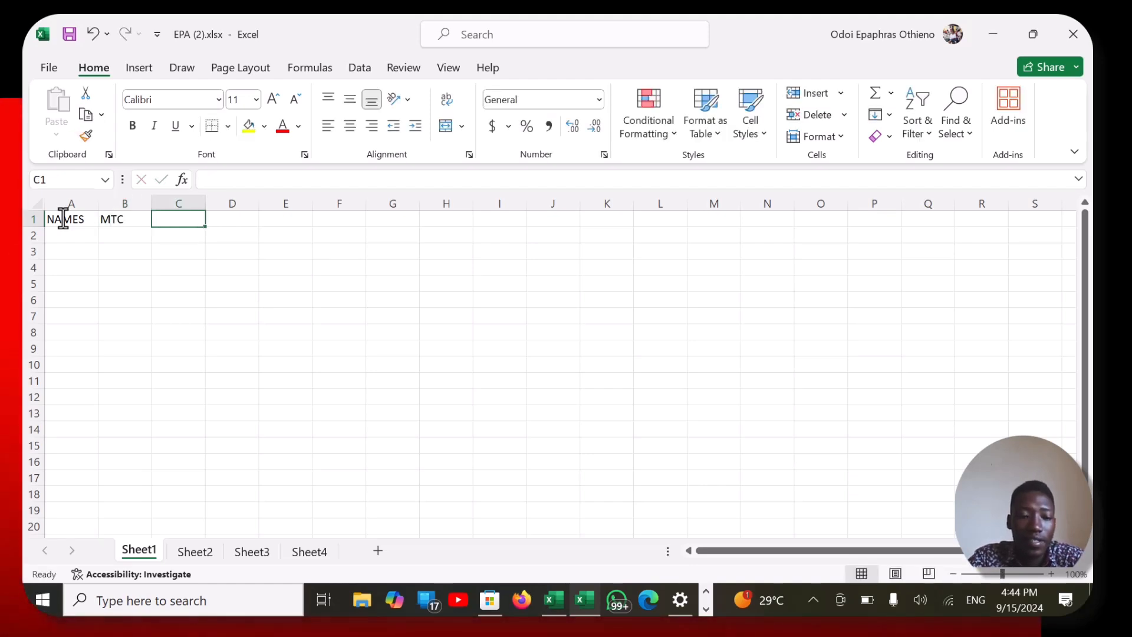
{"action": "type", "text": "SCI"}
{"action": "key", "text": "Tab"}
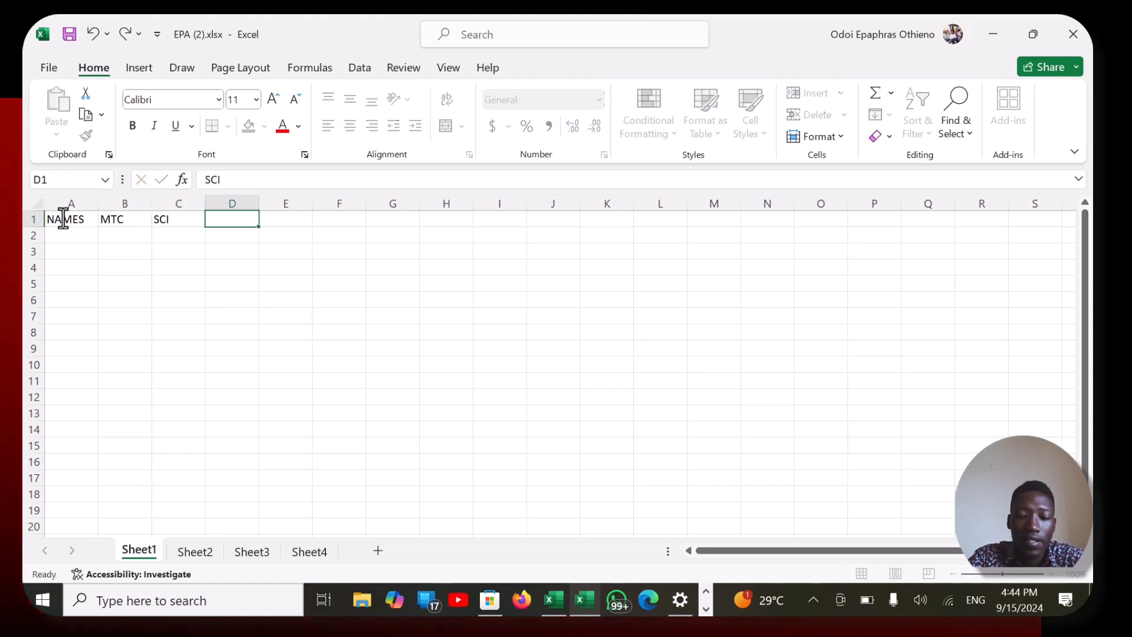
{"action": "type", "text": "SST"}
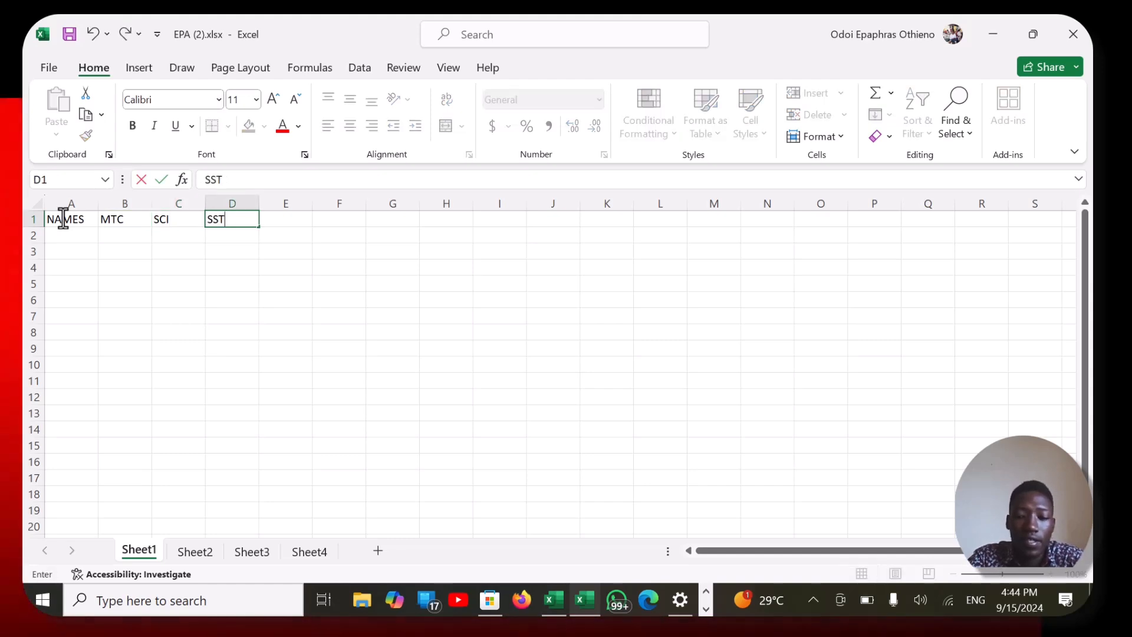
{"action": "key", "text": "Tab"}
{"action": "type", "text": "ENG"}
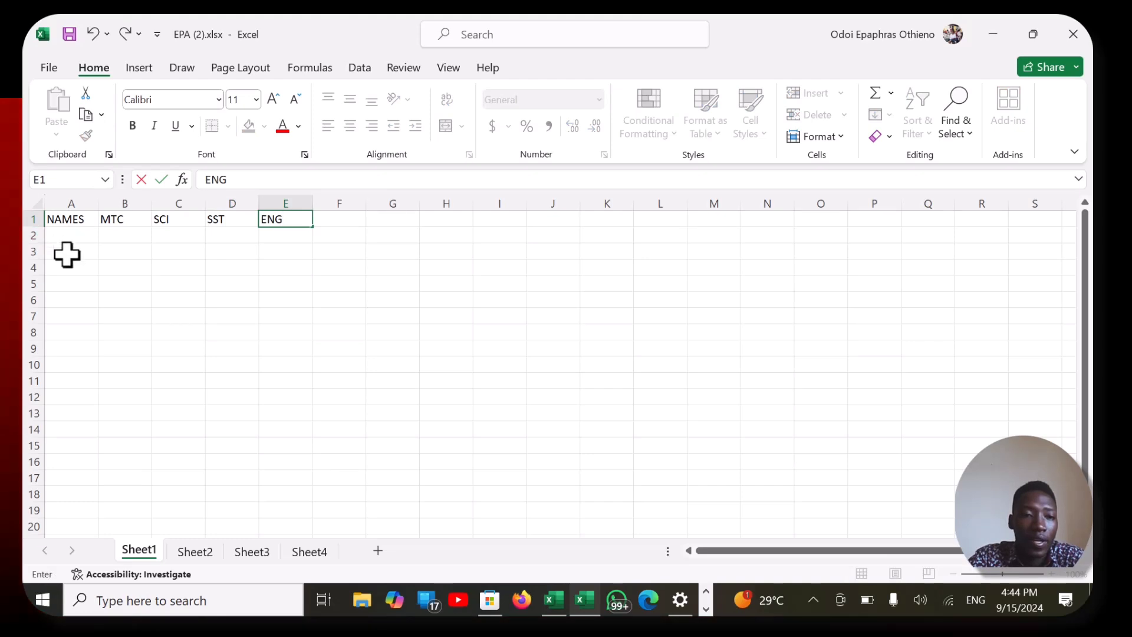
{"action": "left_click", "coordinate": [68, 238]}
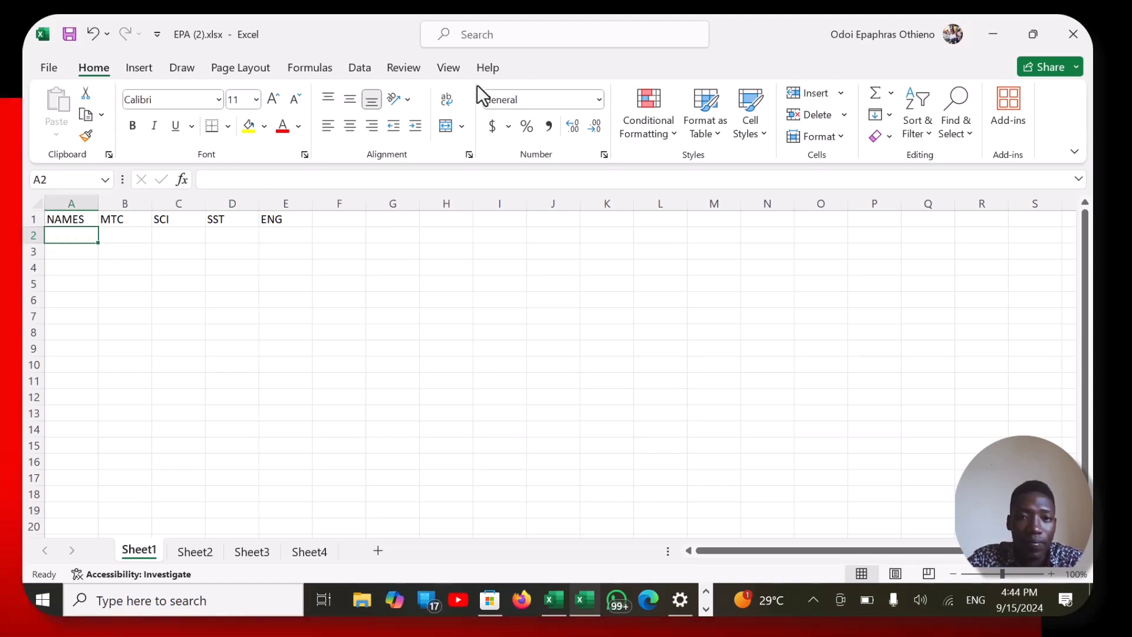
{"action": "key", "text": "F9"}
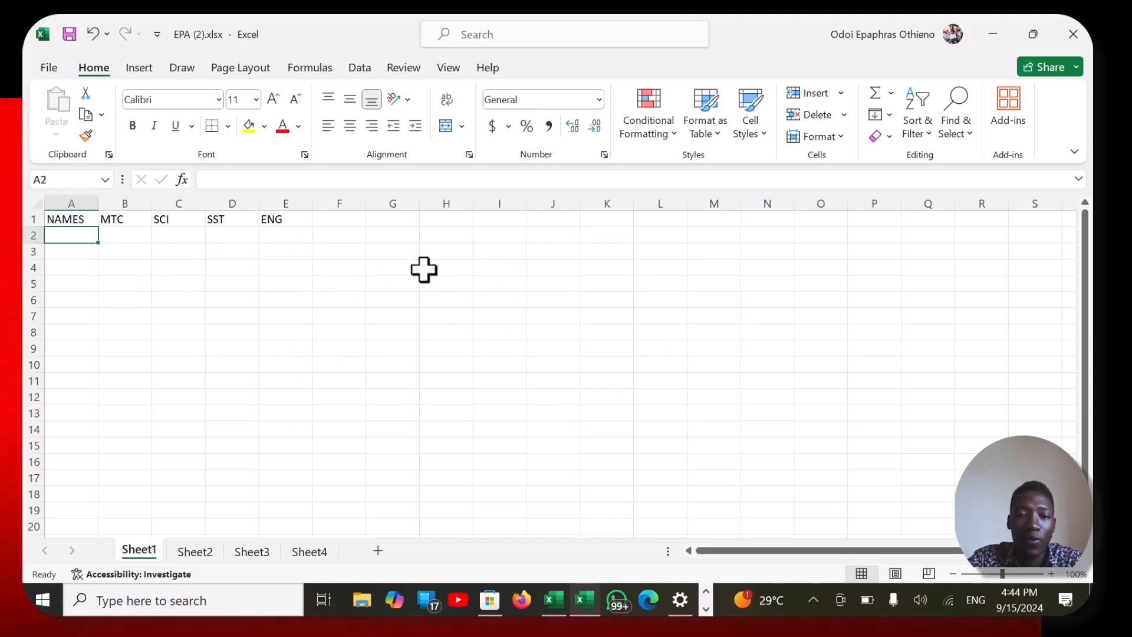
{"action": "left_click", "coordinate": [484, 269]}
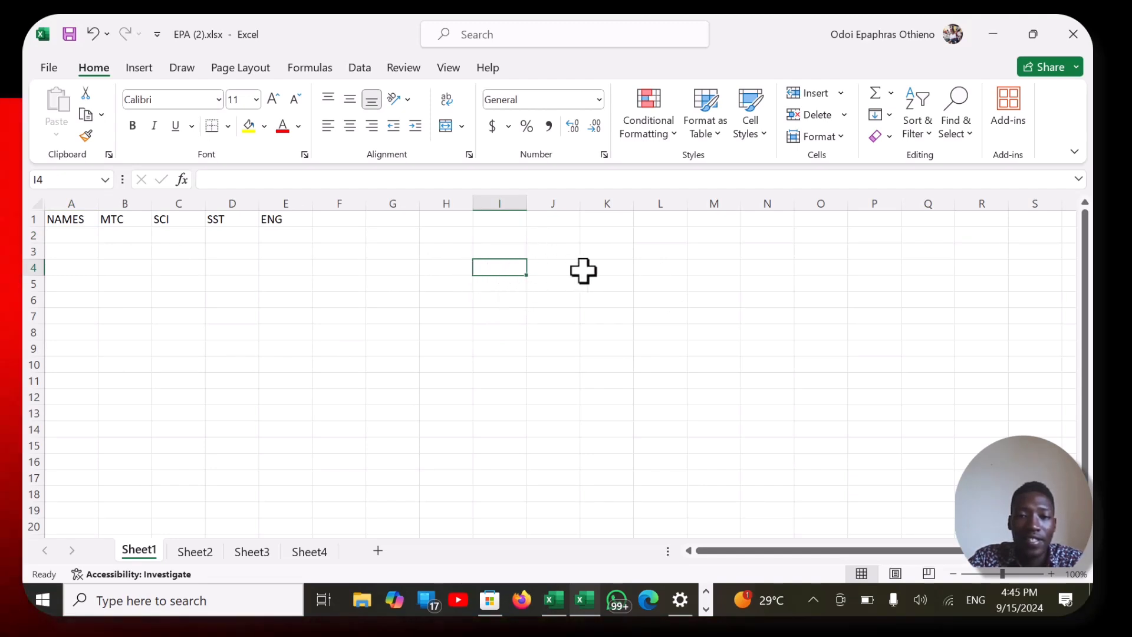
{"action": "left_click", "coordinate": [617, 270]}
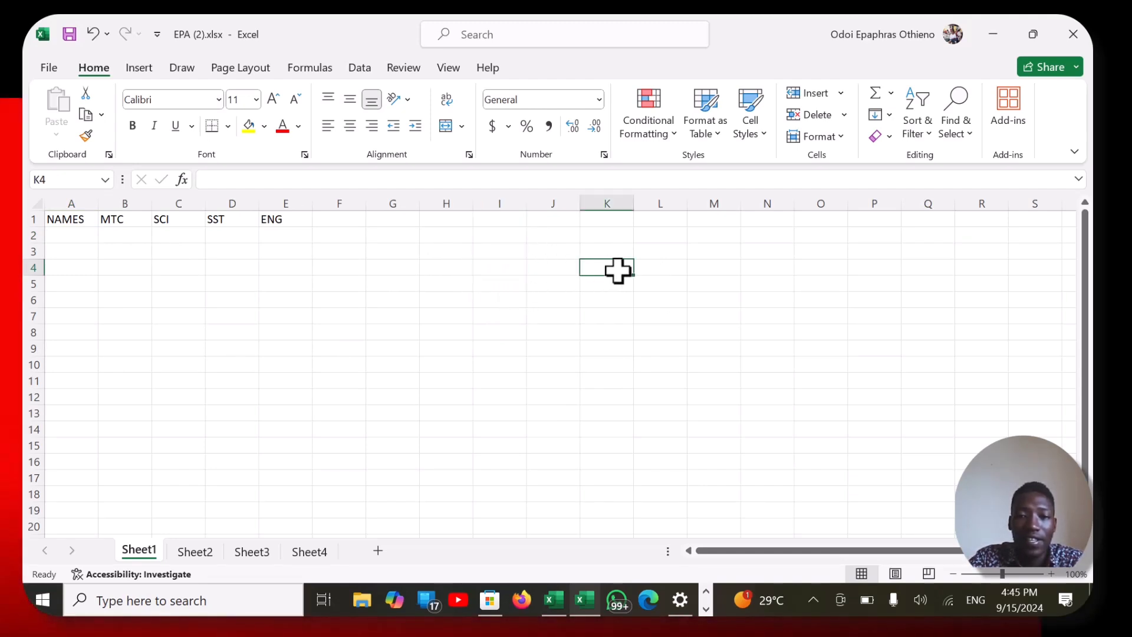
- Highlight cells I9 and G5, column G, row 4 and cell G4 in turn to show cells, columns and rows
{"action": "left_click", "coordinate": [489, 349]}
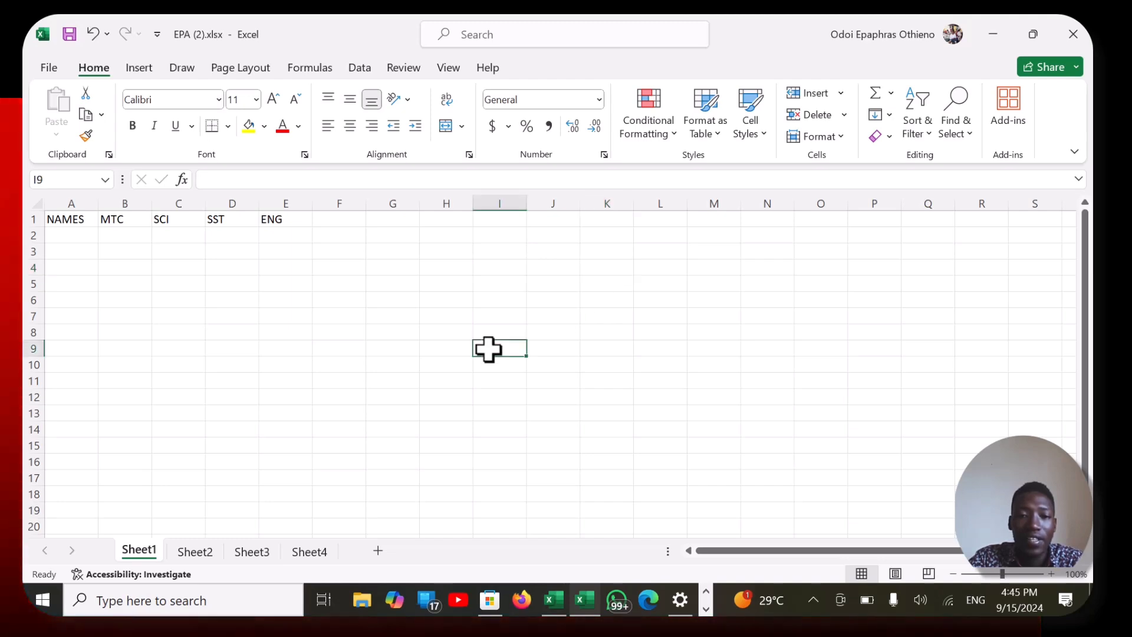
{"action": "left_click", "coordinate": [392, 286]}
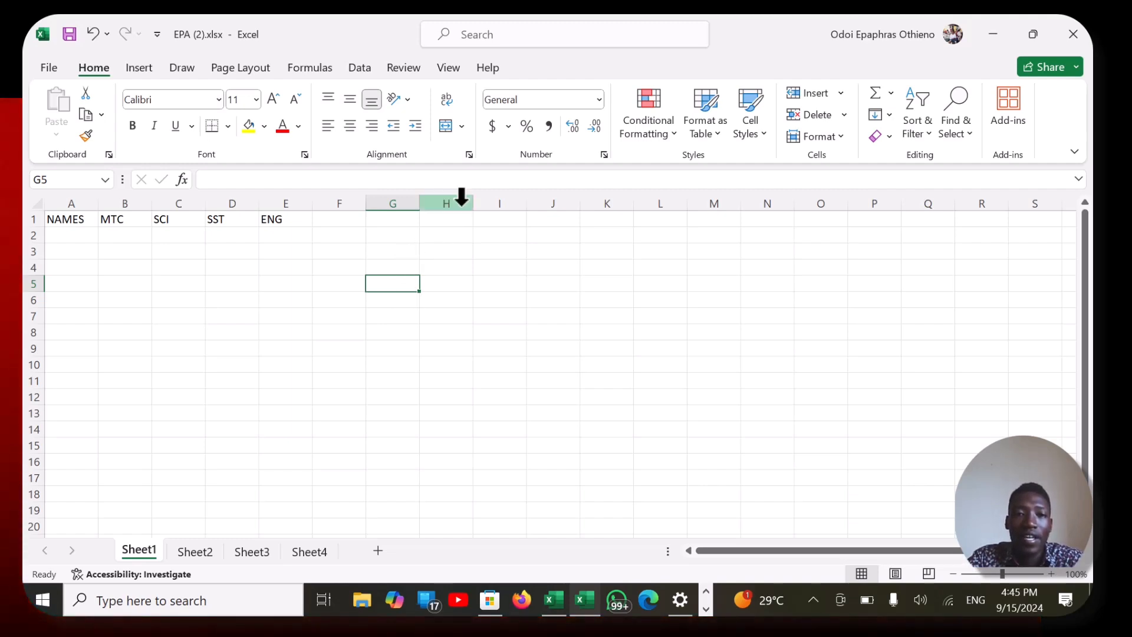
{"action": "left_click", "coordinate": [397, 201]}
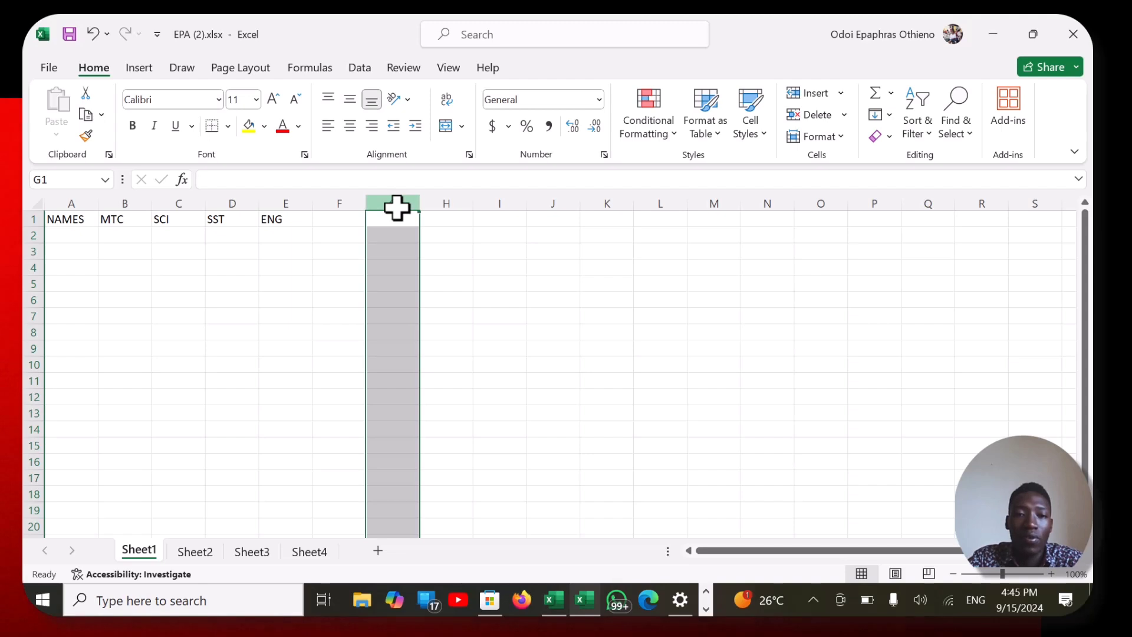
{"action": "left_click", "coordinate": [24, 267]}
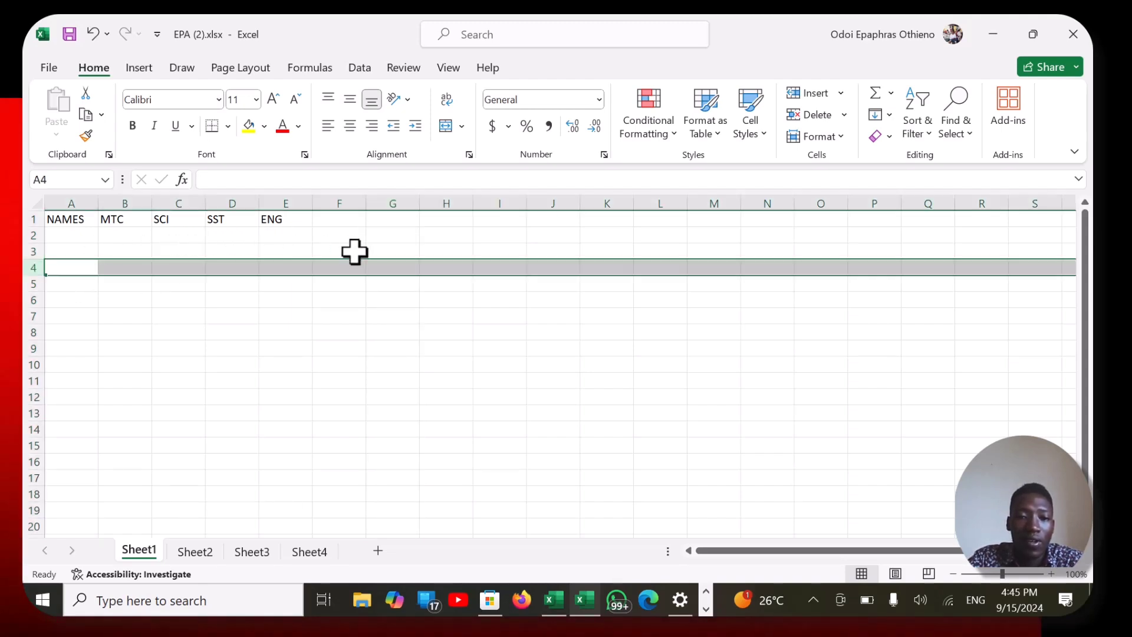
{"action": "left_click", "coordinate": [408, 268]}
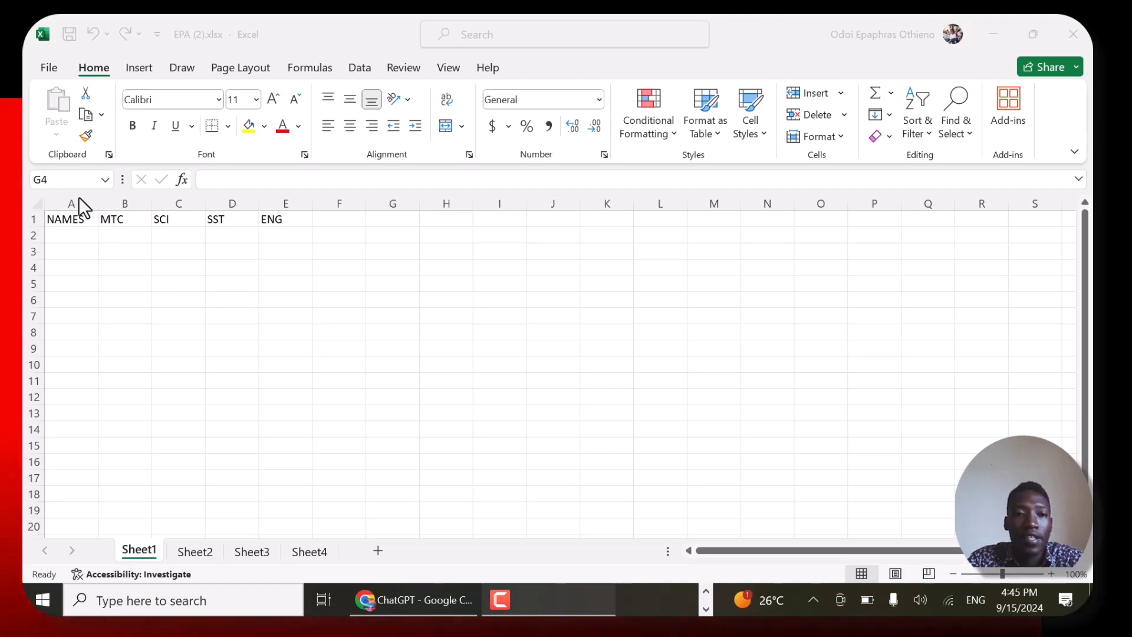
- Enter the four students' first names under NAMES in cells A2 to A5
{"action": "left_click", "coordinate": [73, 228]}
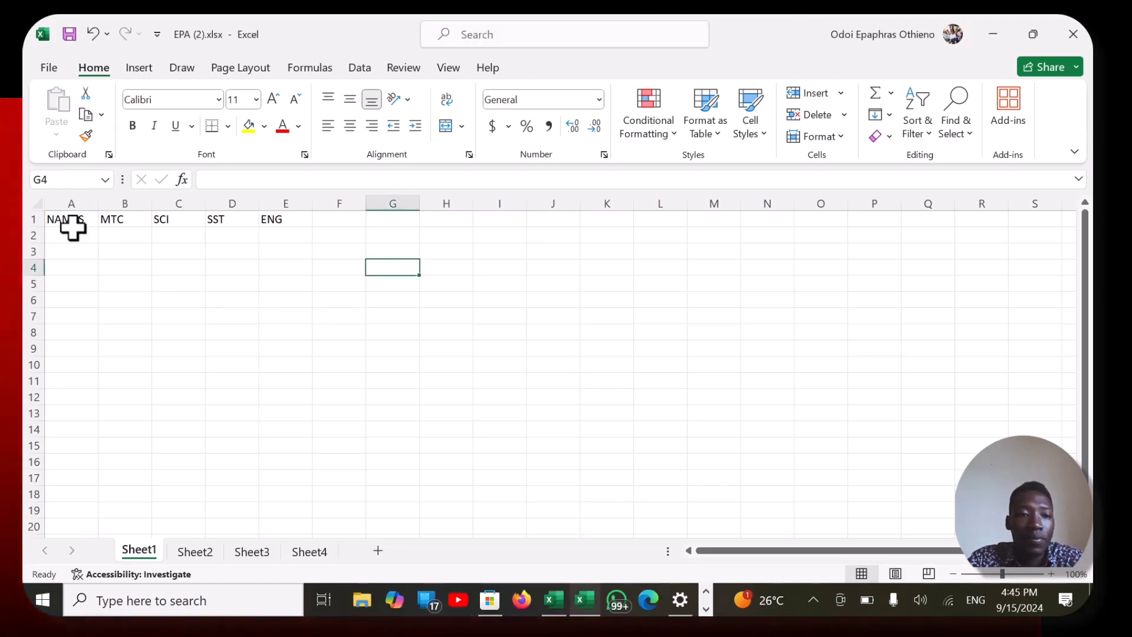
{"action": "left_click", "coordinate": [72, 234]}
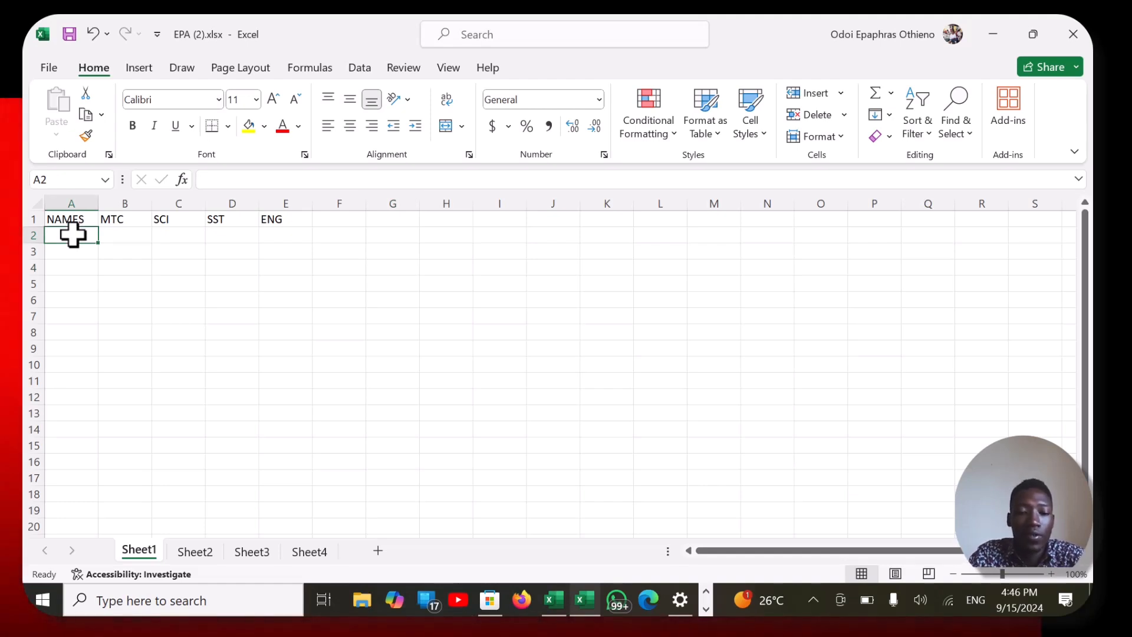
{"action": "type", "text": "TOM"}
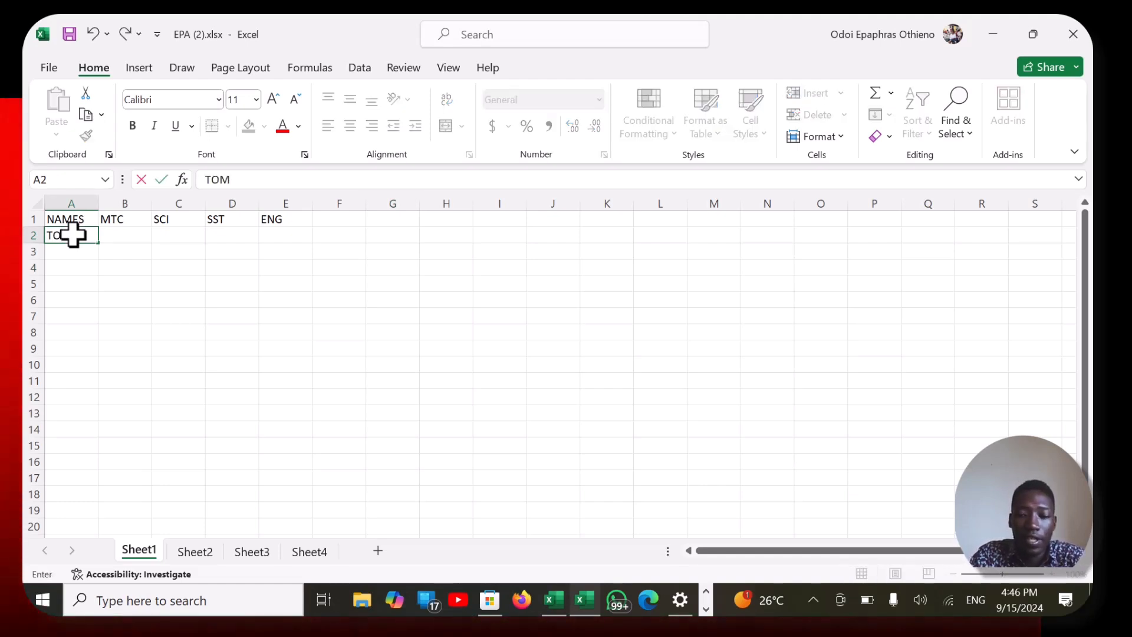
{"action": "key", "text": "Return"}
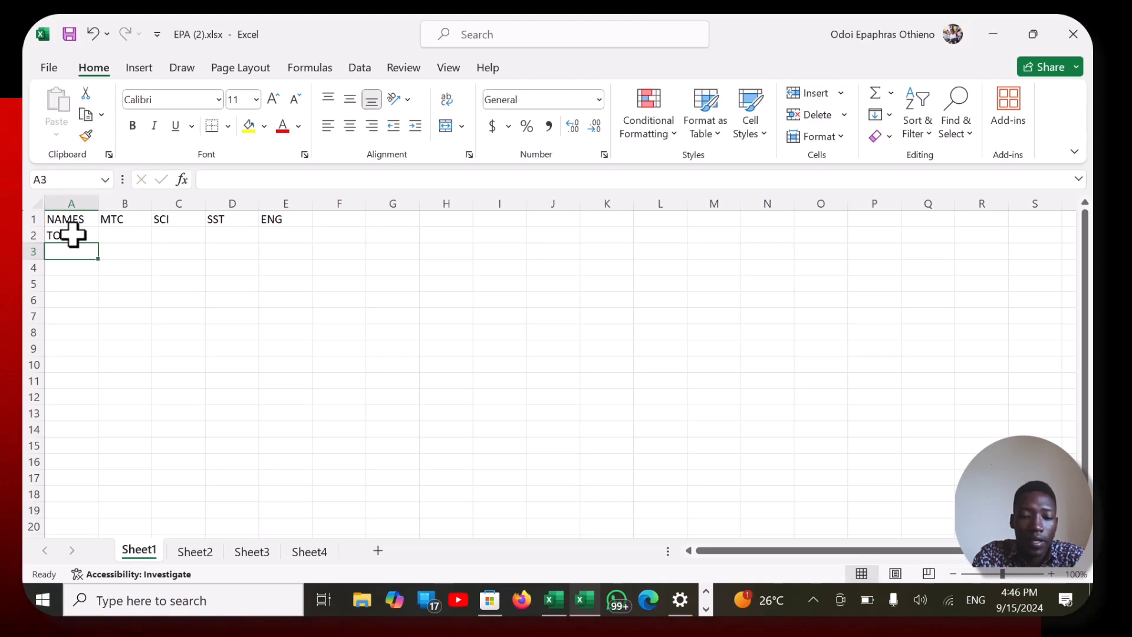
{"action": "type", "text": "KATO"}
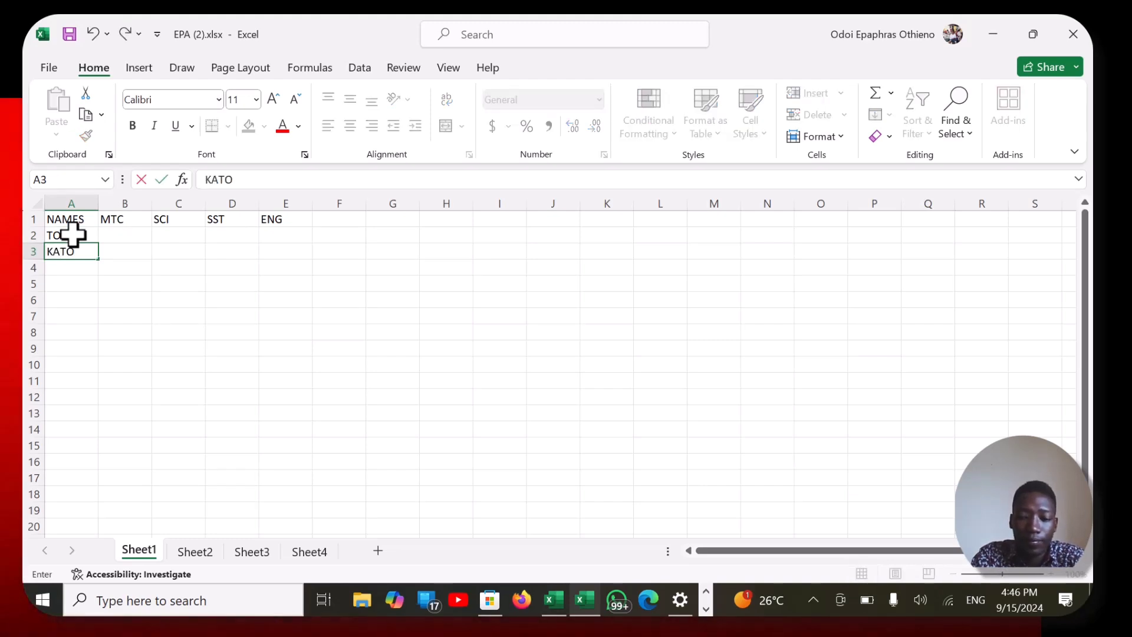
{"action": "key", "text": "Return"}
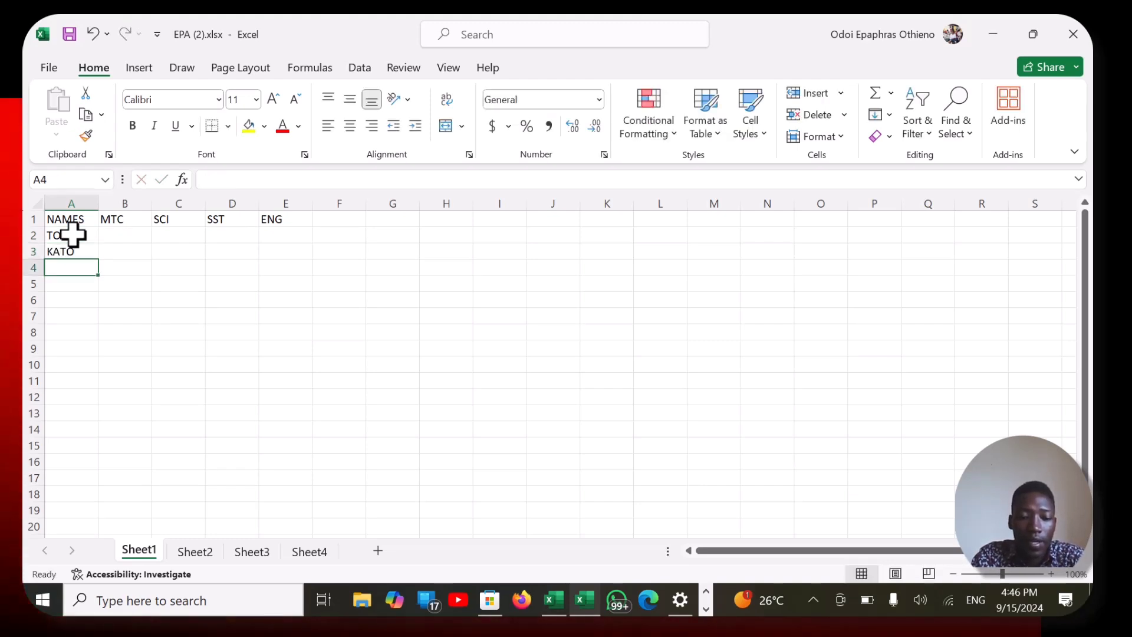
{"action": "type", "text": "EL"}
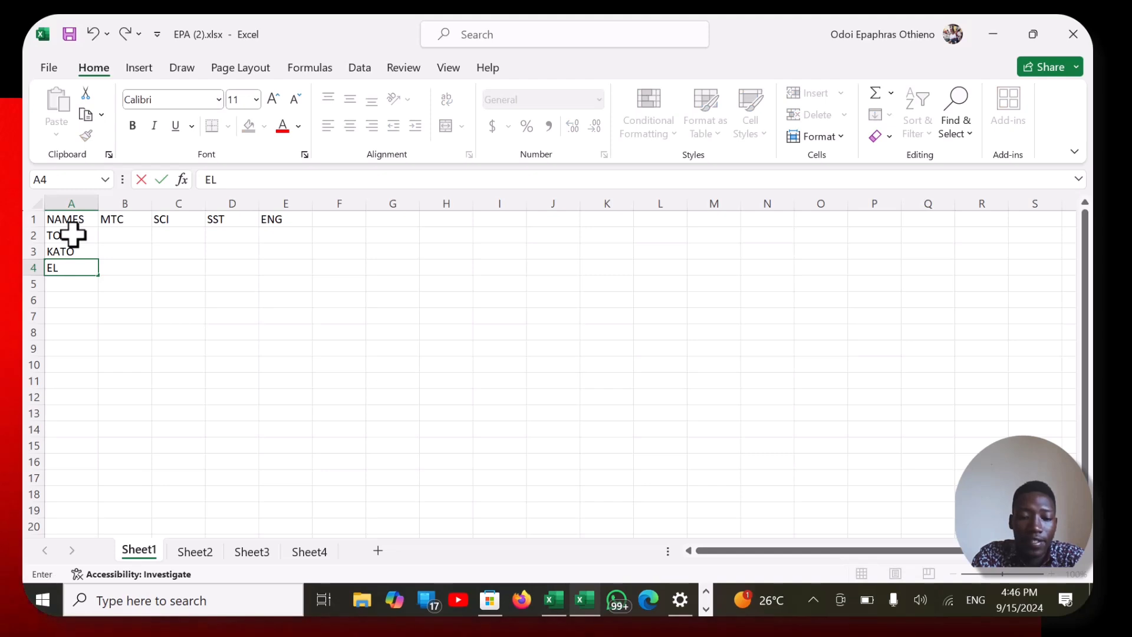
{"action": "type", "text": "VIS"}
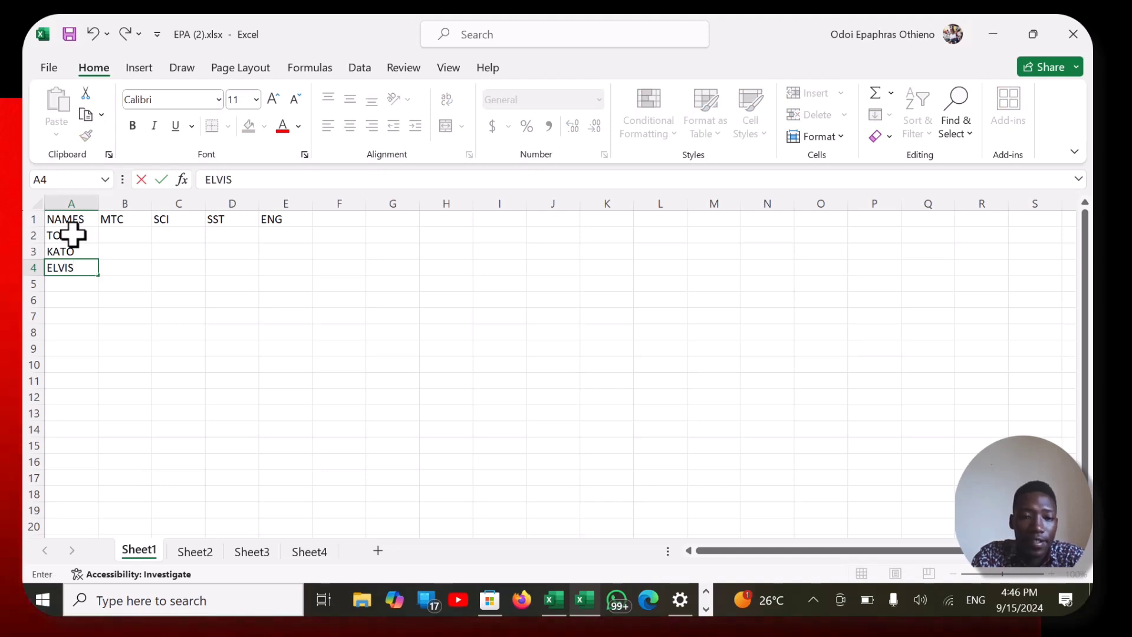
{"action": "key", "text": "Return"}
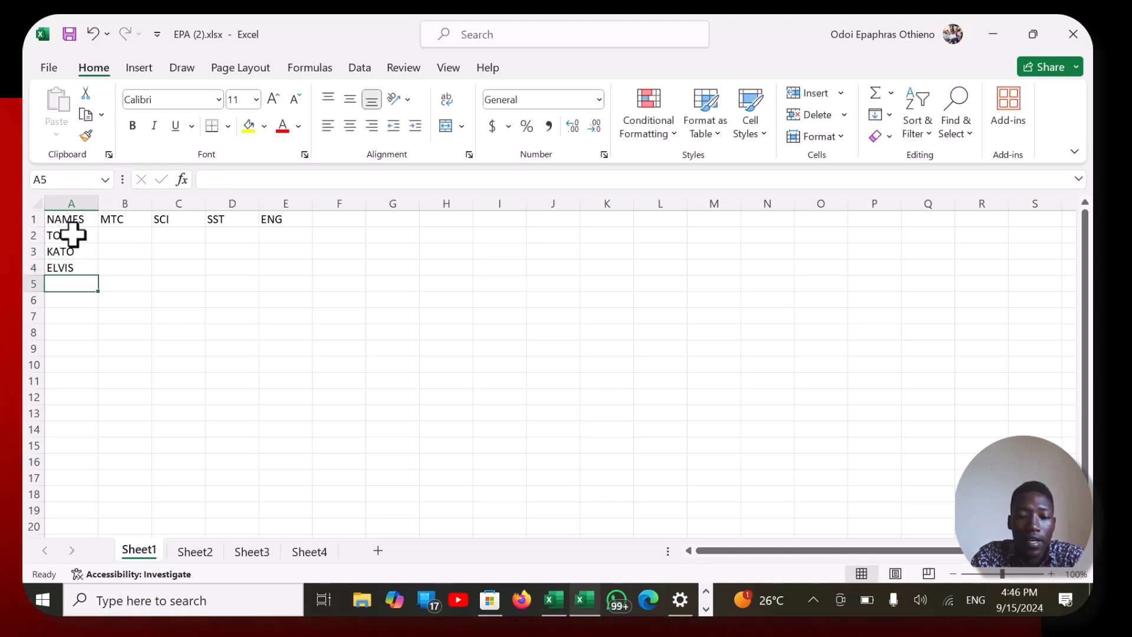
{"action": "type", "text": "RI"}
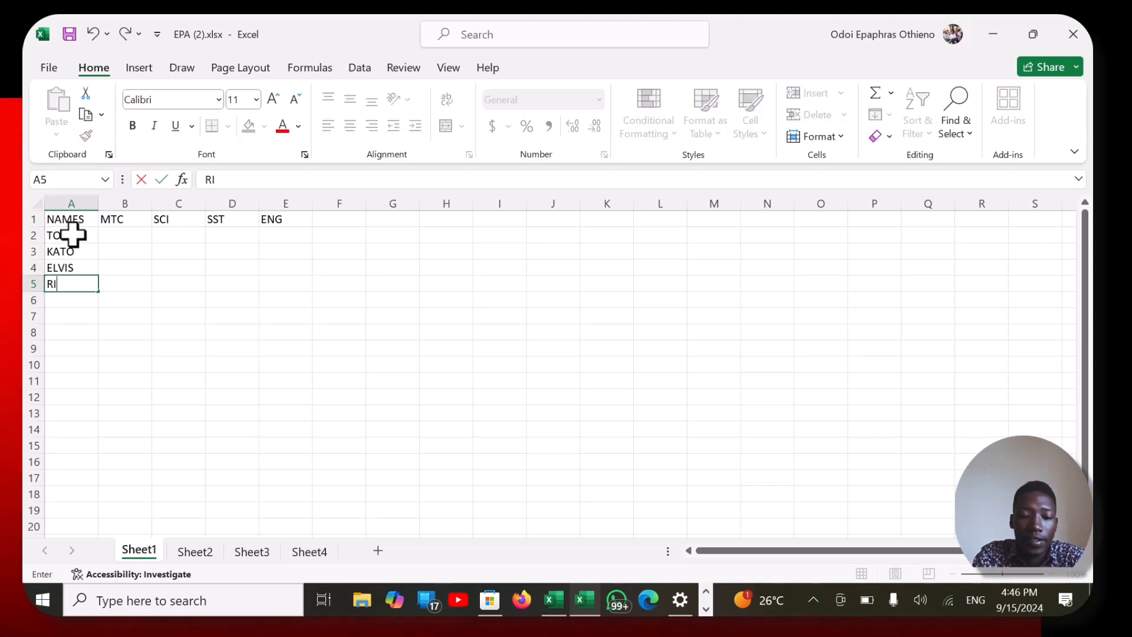
{"action": "type", "text": "TAH"}
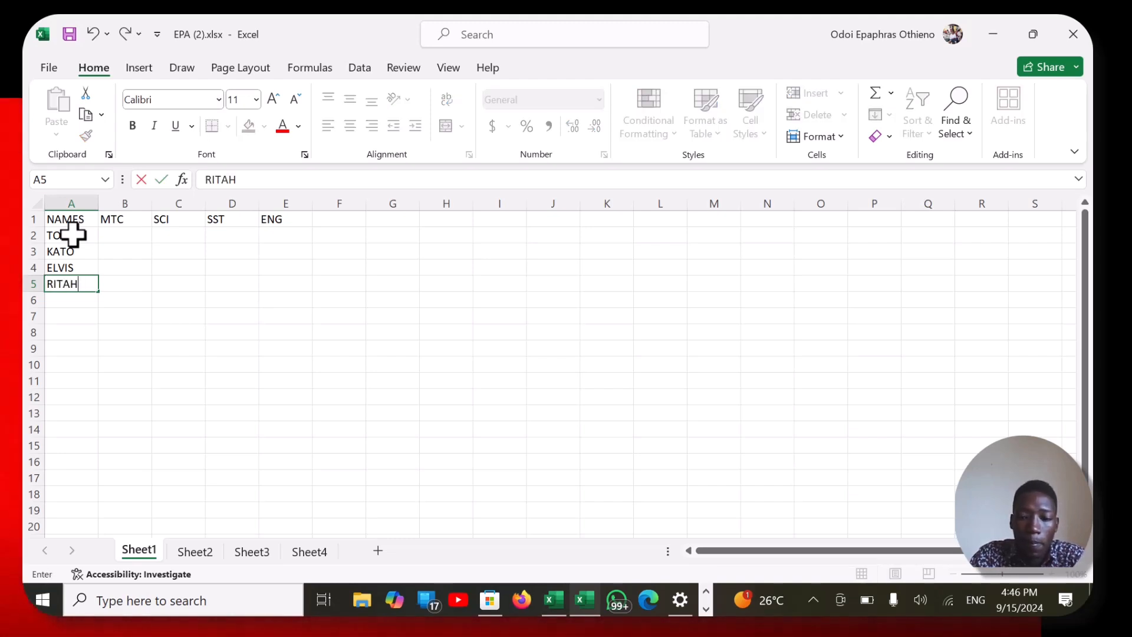
{"action": "key", "text": "Tab"}
- Enter the MTC marks 20, 49, 78 and 68 in cells B2 to B5
{"action": "key", "text": "Up"}
{"action": "key", "text": "Up"}
{"action": "key", "text": "Up"}
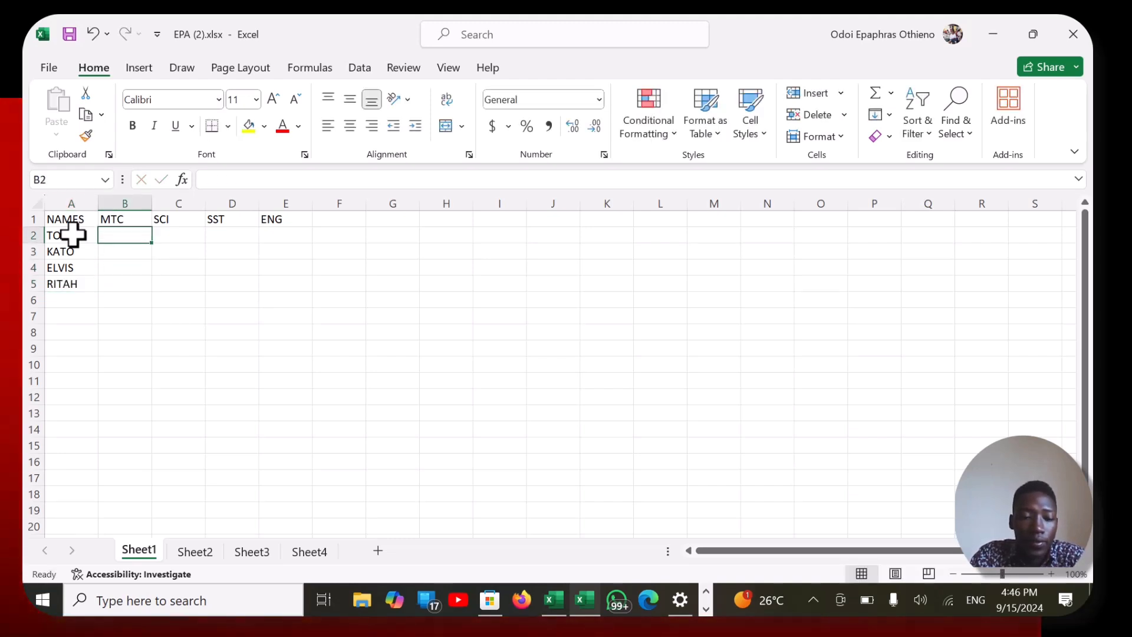
{"action": "type", "text": "20"}
{"action": "key", "text": "Return"}
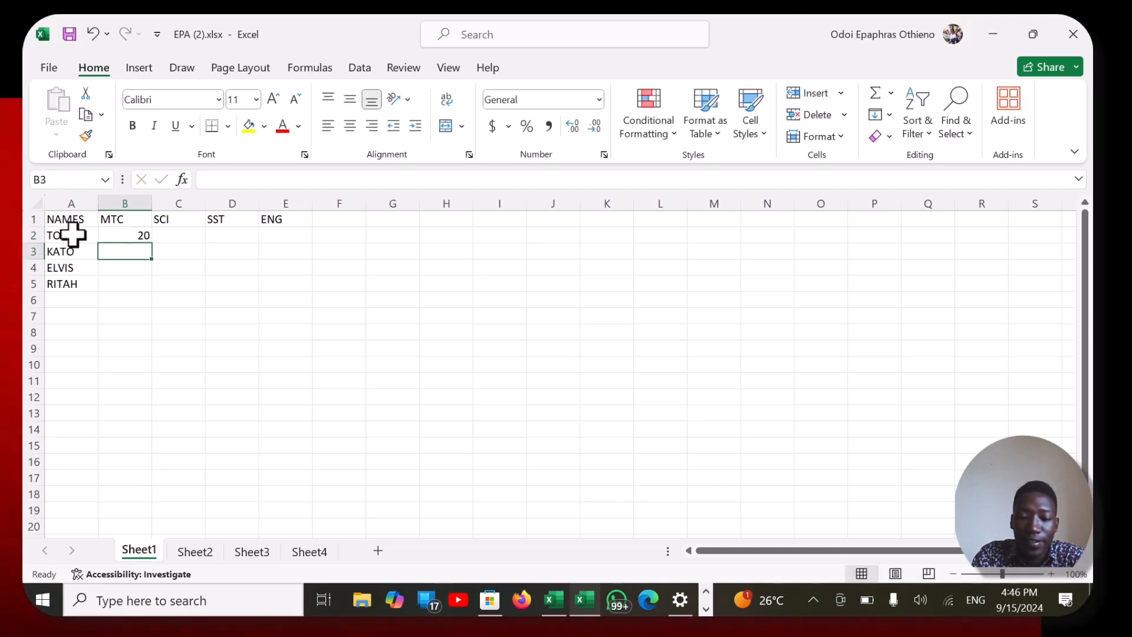
{"action": "type", "text": "49"}
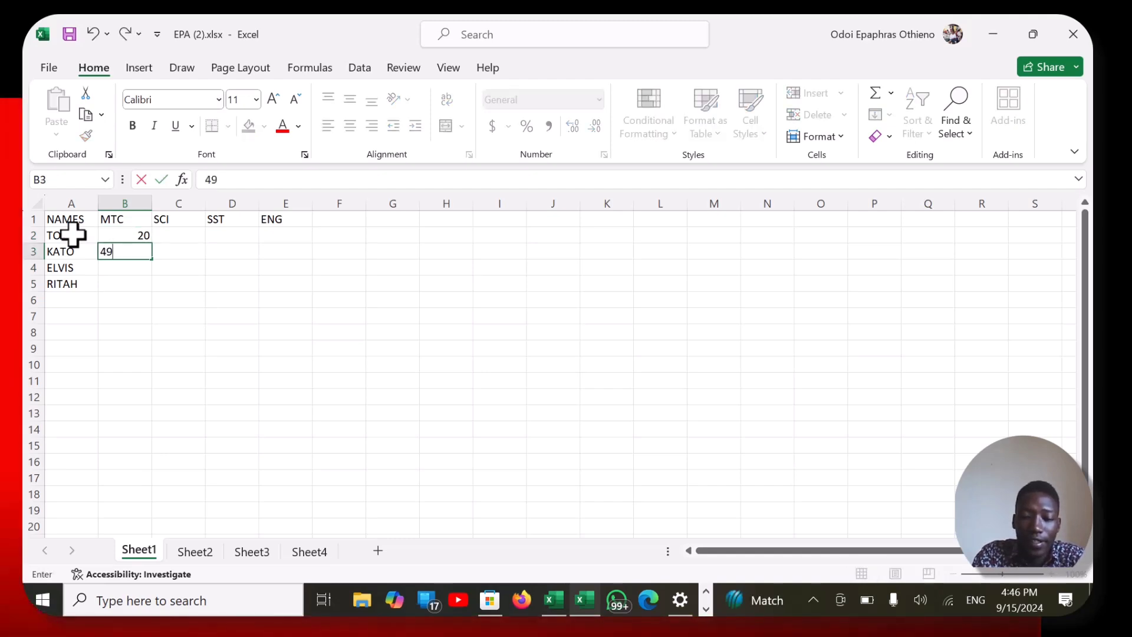
{"action": "key", "text": "Return"}
{"action": "type", "text": "78"}
{"action": "key", "text": "Return"}
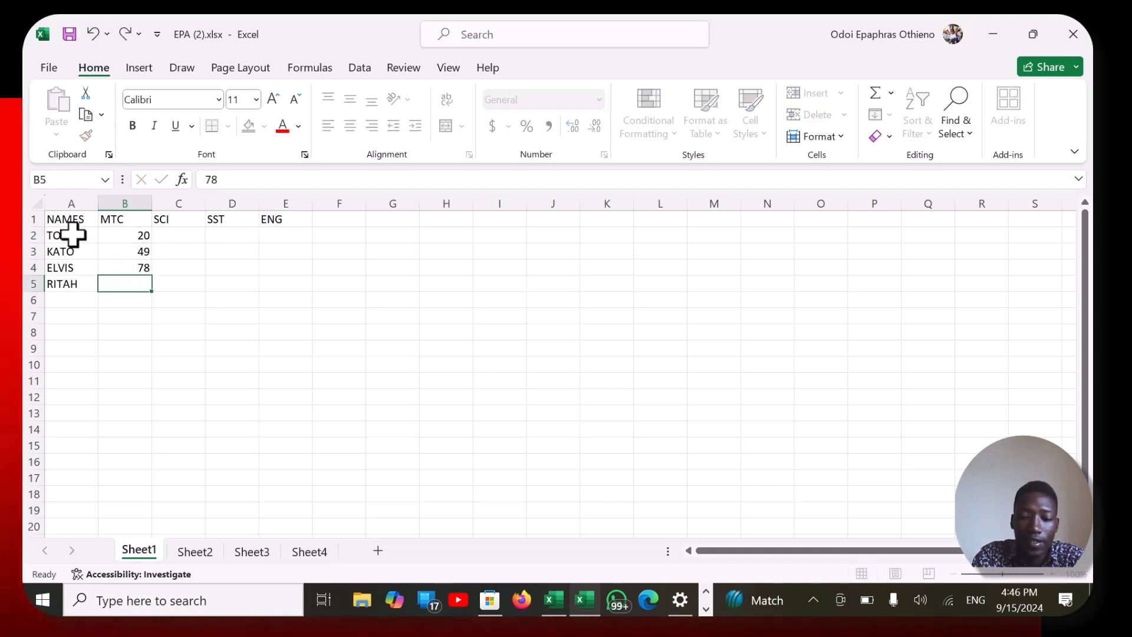
{"action": "type", "text": "68"}
{"action": "key", "text": "Tab"}
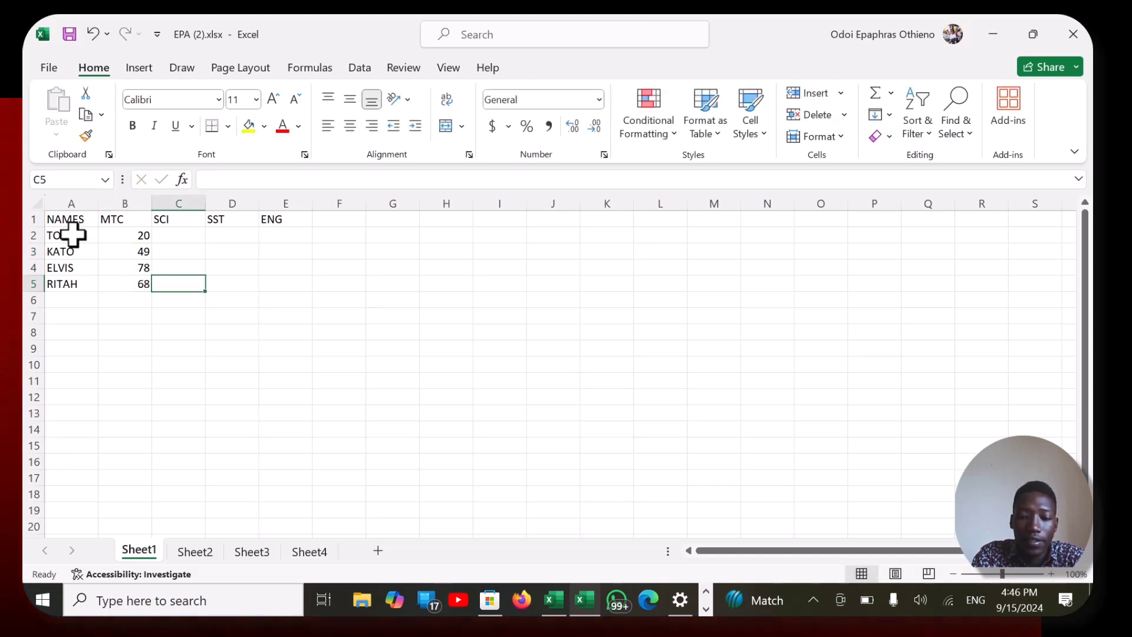
- Fill in the SCI marks from C5 up to C2 with 54, 67, 83 and 45
{"action": "type", "text": "54"}
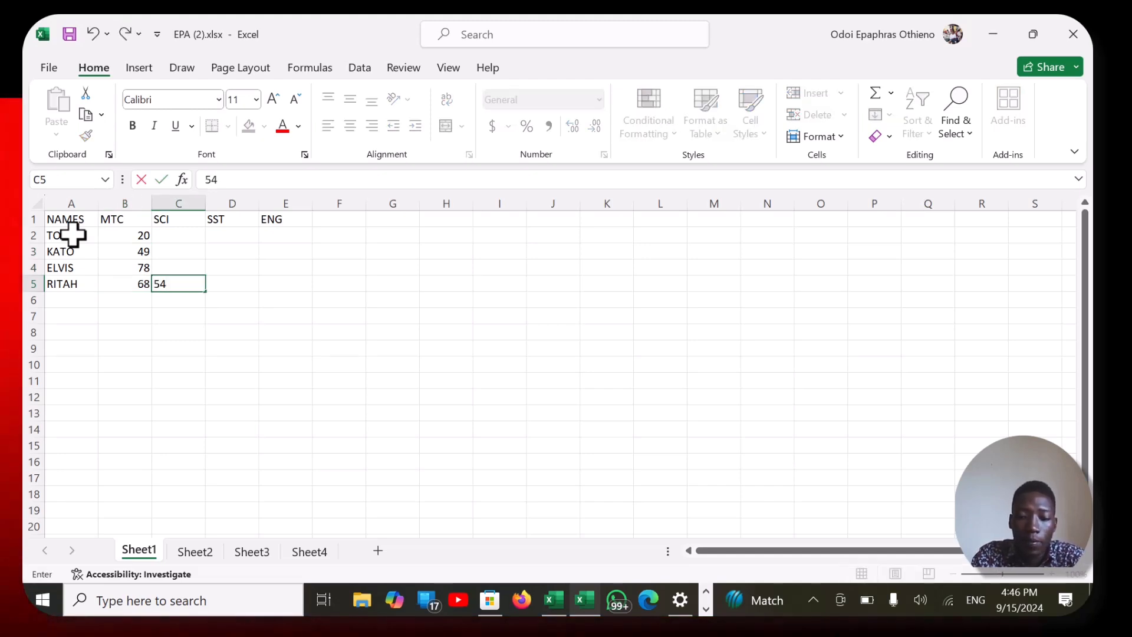
{"action": "key", "text": "Up"}
{"action": "type", "text": "67"}
{"action": "key", "text": "Up"}
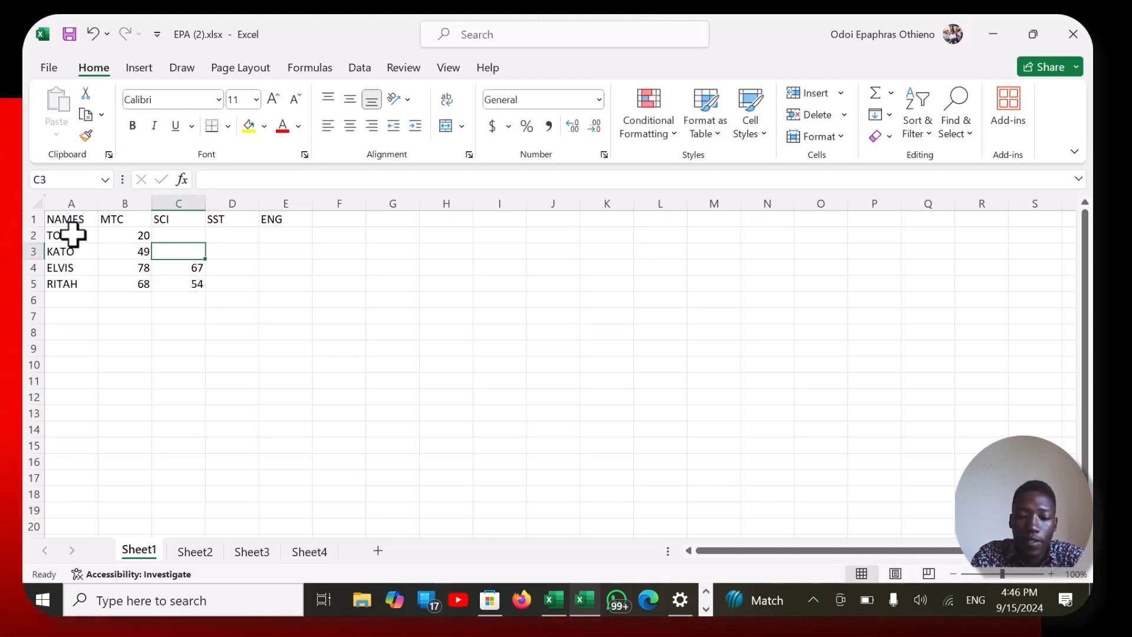
{"action": "type", "text": "83"}
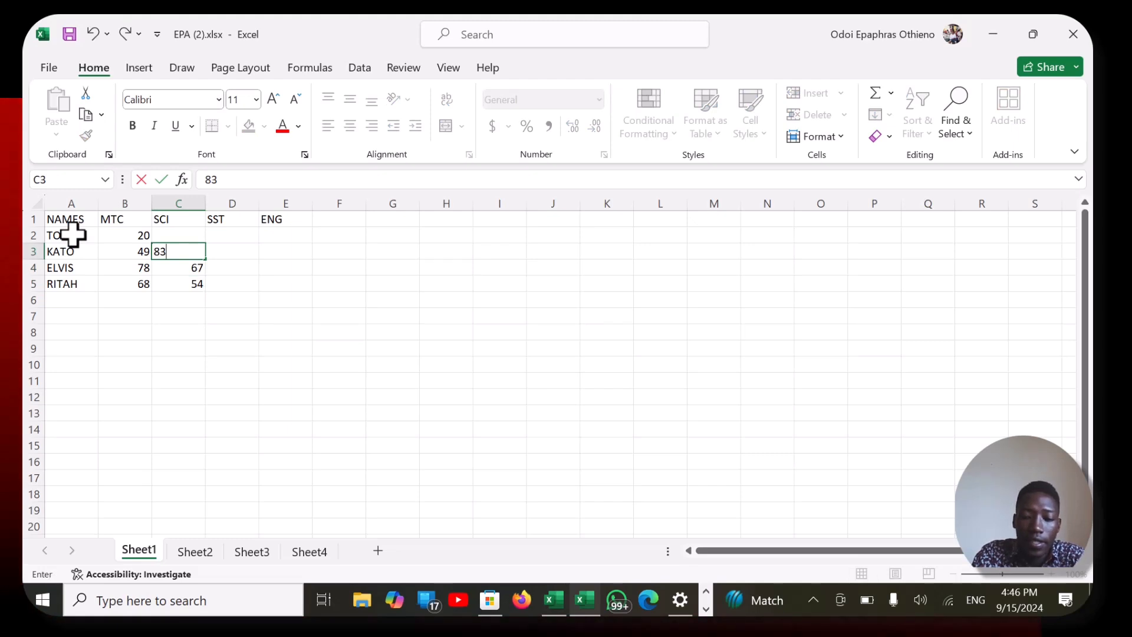
{"action": "key", "text": "Up"}
{"action": "type", "text": "45"}
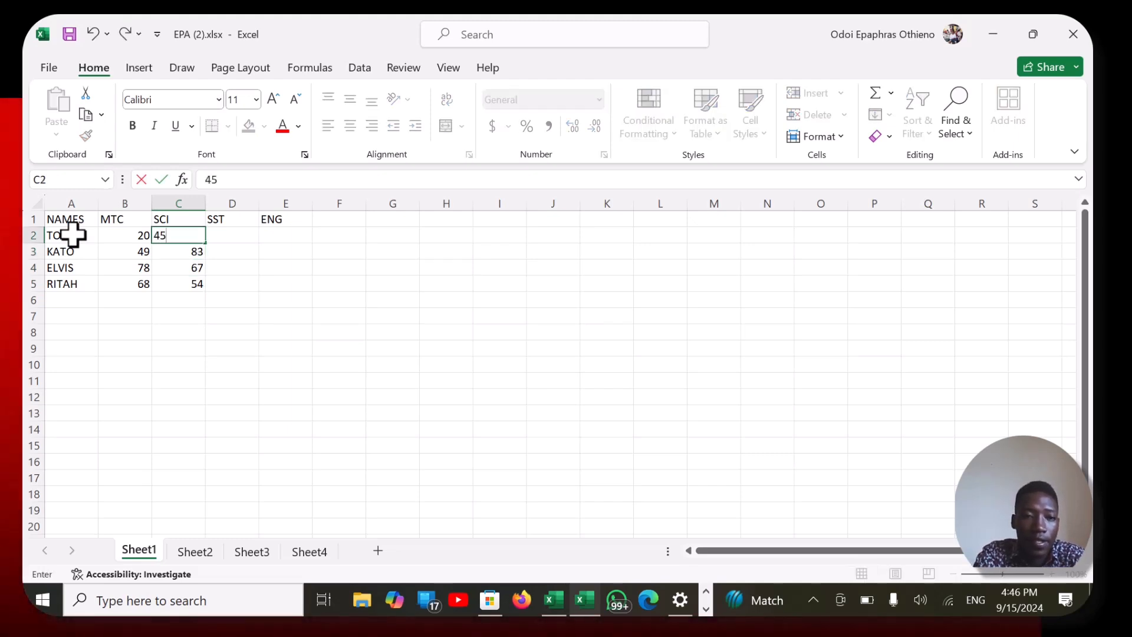
{"action": "key", "text": "Right"}
- Enter the first student's SST mark 67 in D2 and ENG mark 69 in E2
{"action": "type", "text": "6"}
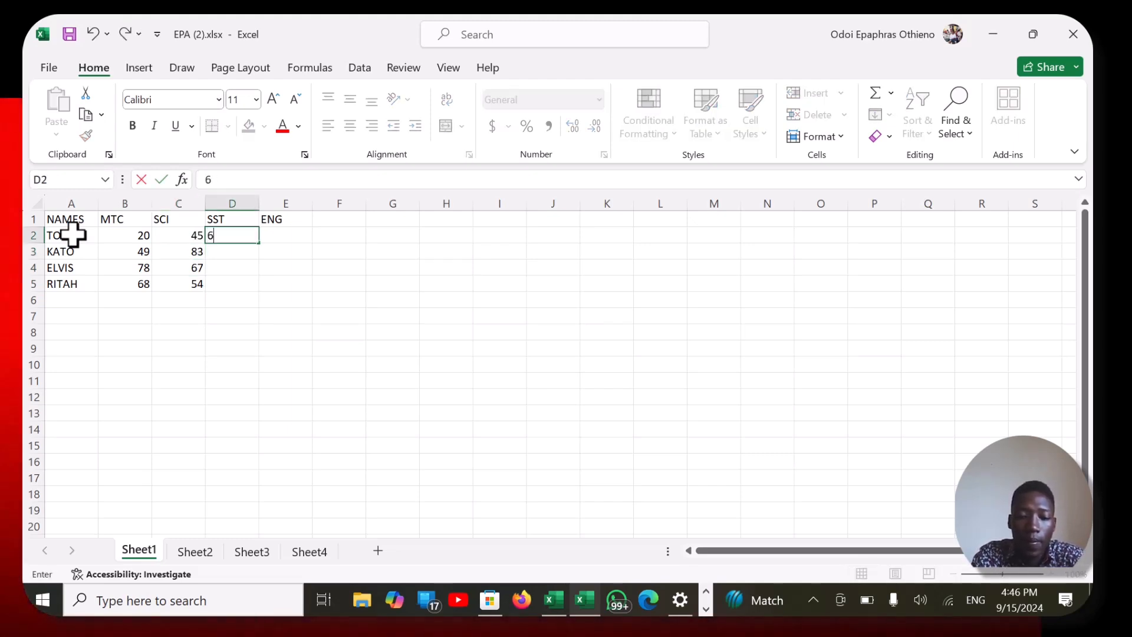
{"action": "key", "text": "Right"}
{"action": "type", "text": "69"}
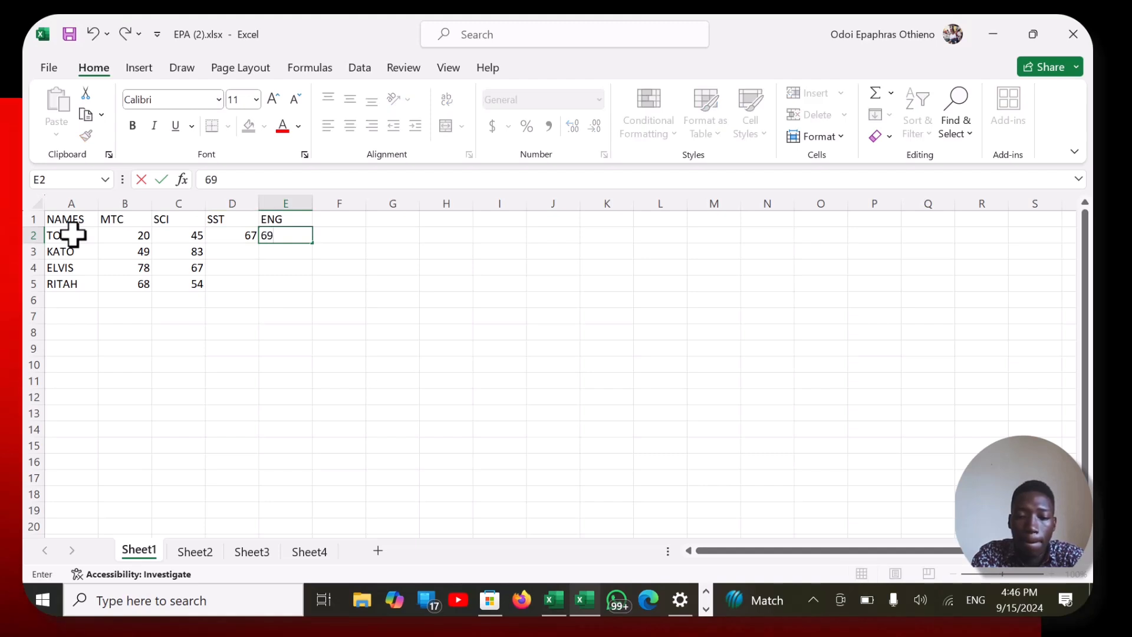
{"action": "key", "text": "Right"}
{"action": "type", "text": "46"}
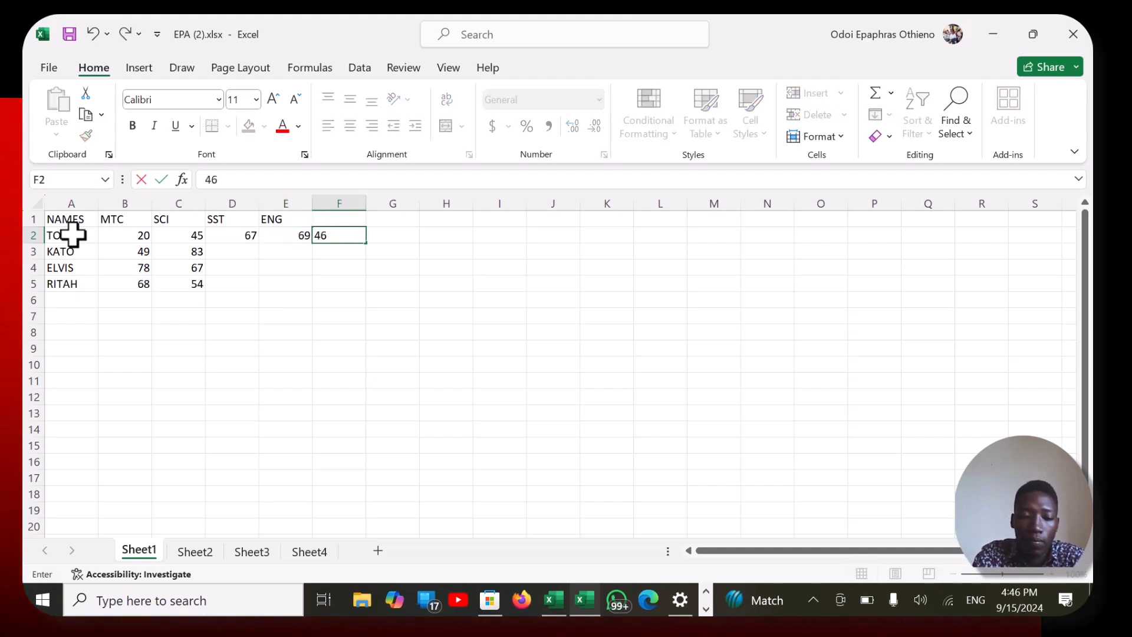
{"action": "key", "text": "BackSpace"}
{"action": "key", "text": "BackSpace"}
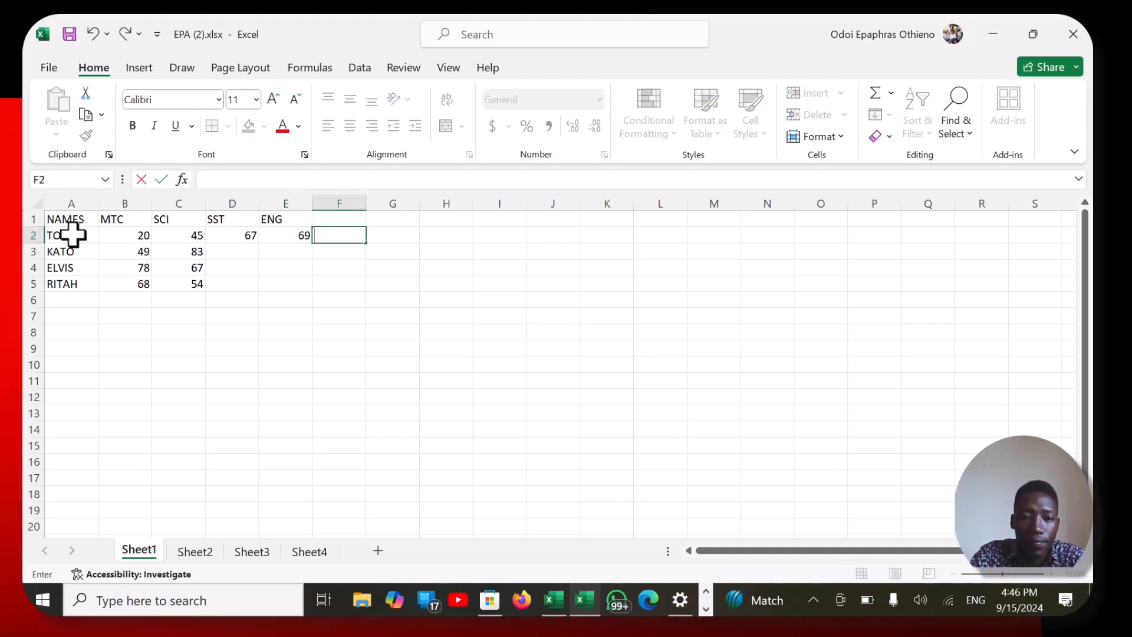
{"action": "key", "text": "Left"}
- Enter the second student's ENG mark 56 in E3 and SST mark 67 in D3
{"action": "key", "text": "Down"}
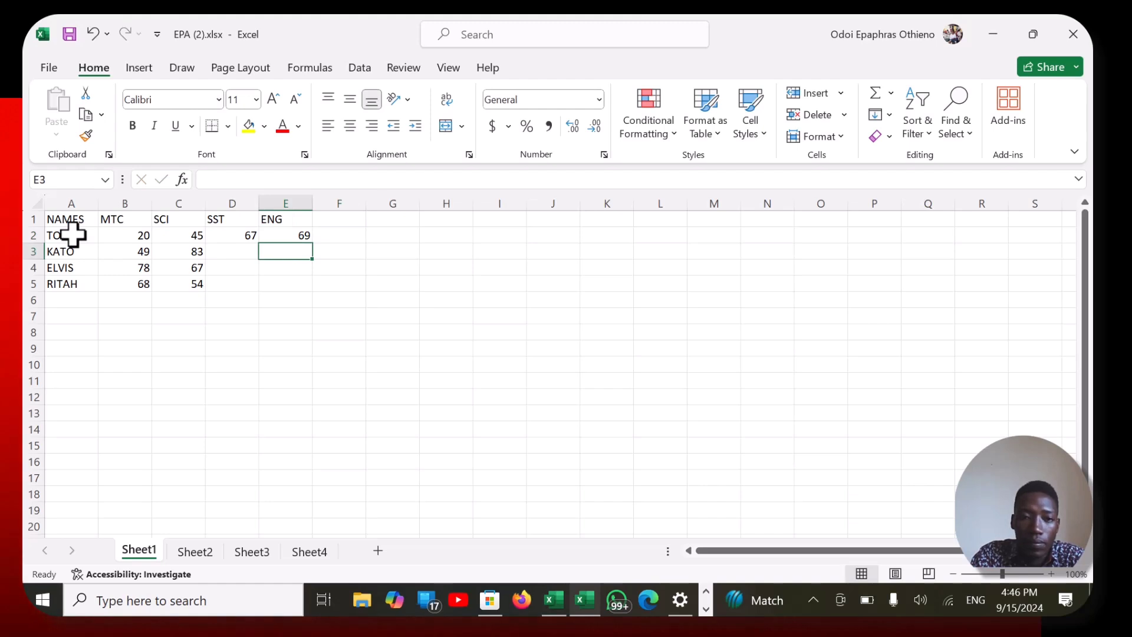
{"action": "type", "text": "56"}
{"action": "key", "text": "ctrl+Return"}
{"action": "key", "text": "Left"}
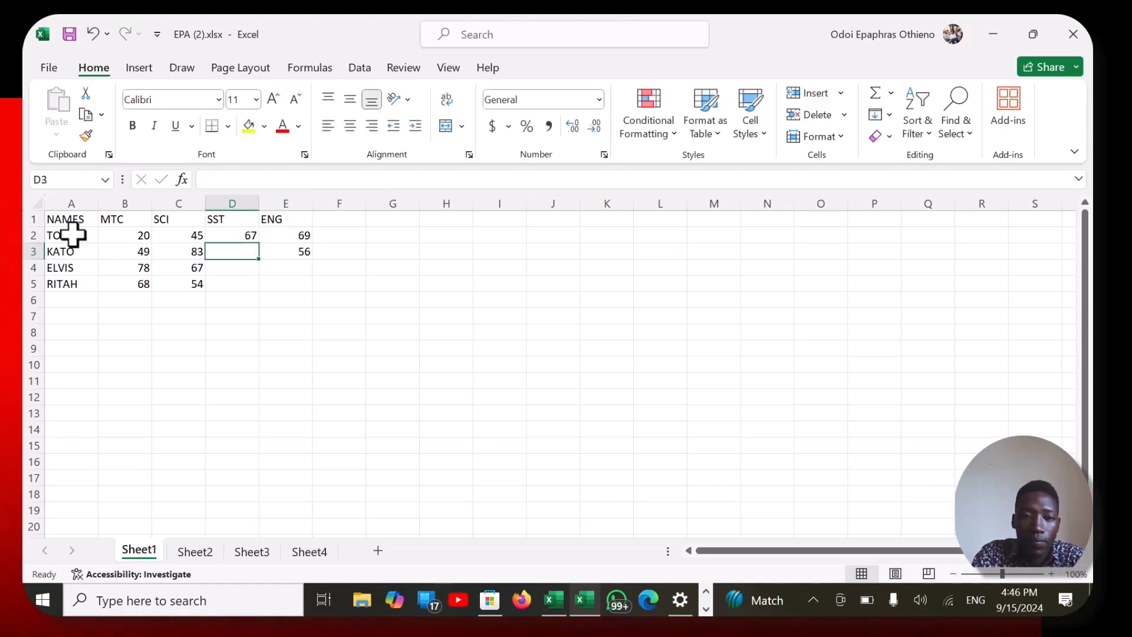
{"action": "type", "text": "67"}
{"action": "key", "text": "Return"}
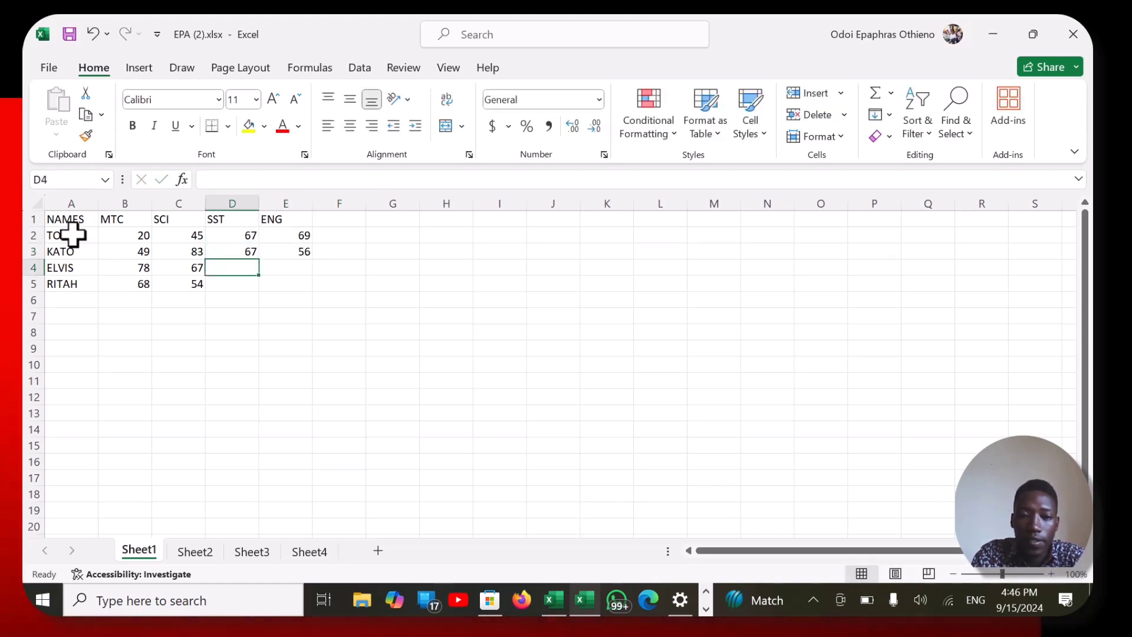
- Enter the SST marks 89 in D4 and 35 in D5, and the ENG mark 67 in E5
{"action": "type", "text": "89"}
{"action": "key", "text": "Return"}
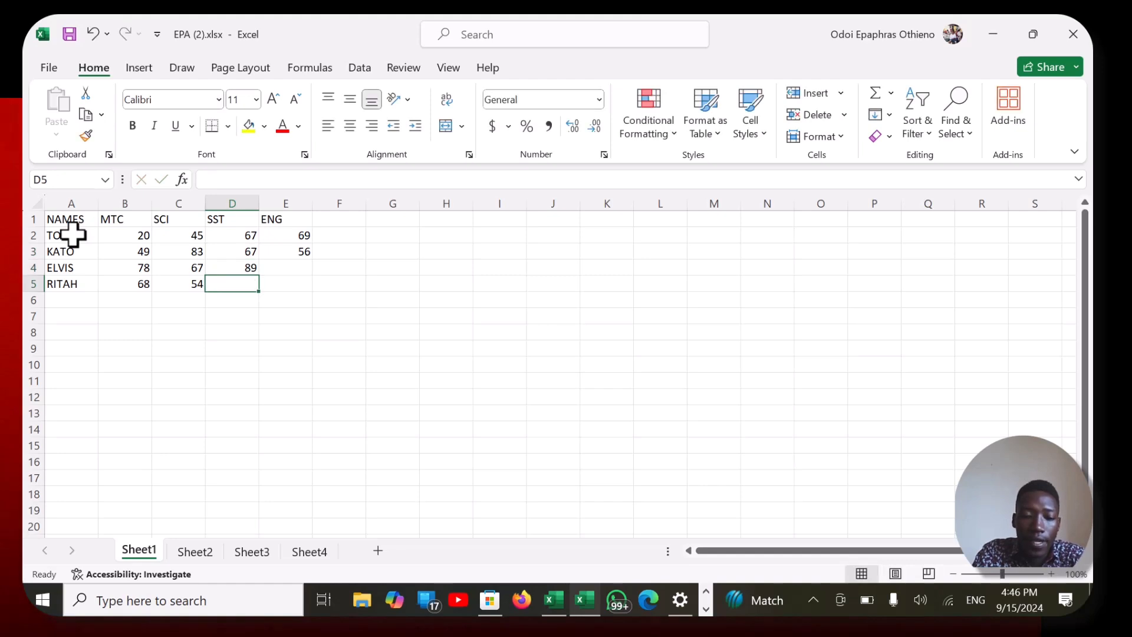
{"action": "type", "text": "35"}
{"action": "key", "text": "Tab"}
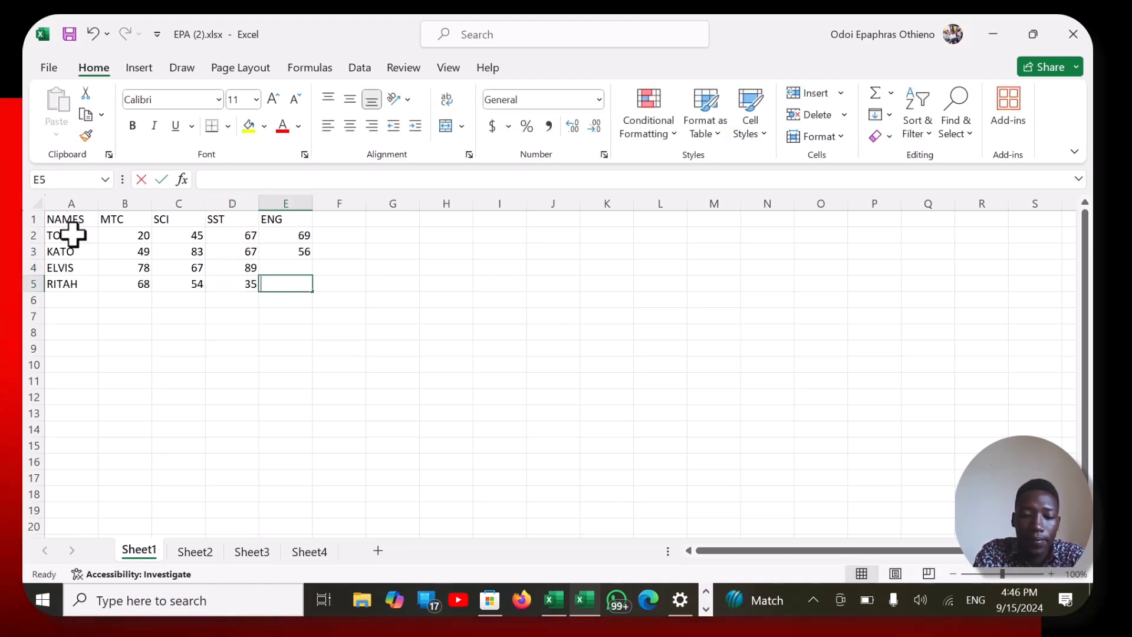
{"action": "type", "text": "67"}
{"action": "key", "text": "Up"}
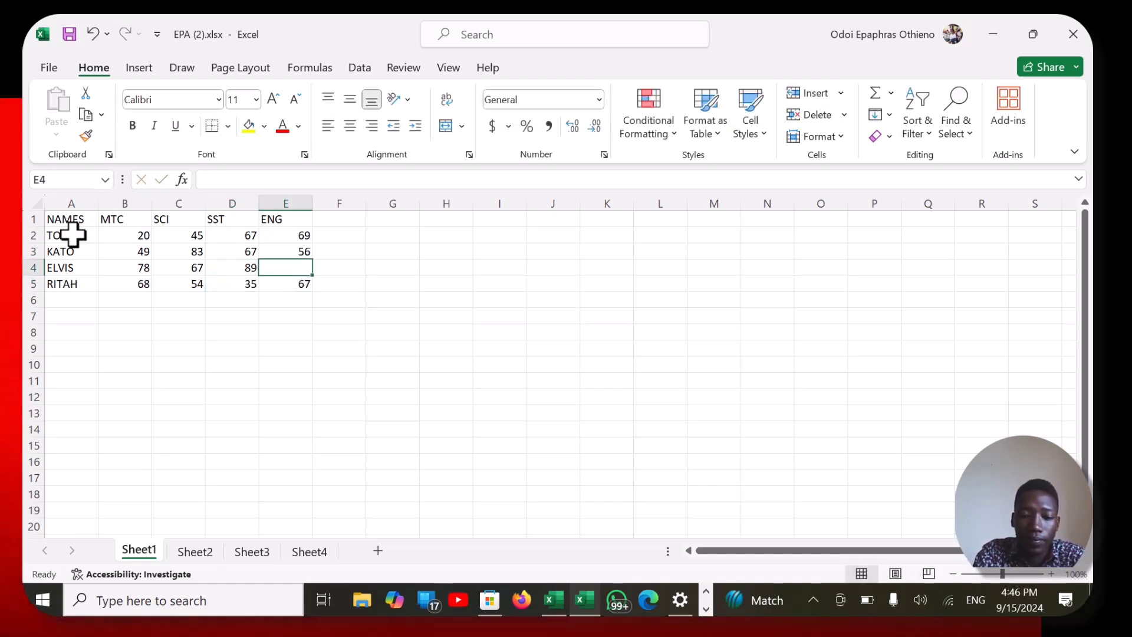
- Enter the ENG mark 78 in E4 and widen column A
{"action": "type", "text": "78"}
{"action": "left_click", "coordinate": [414, 376]}
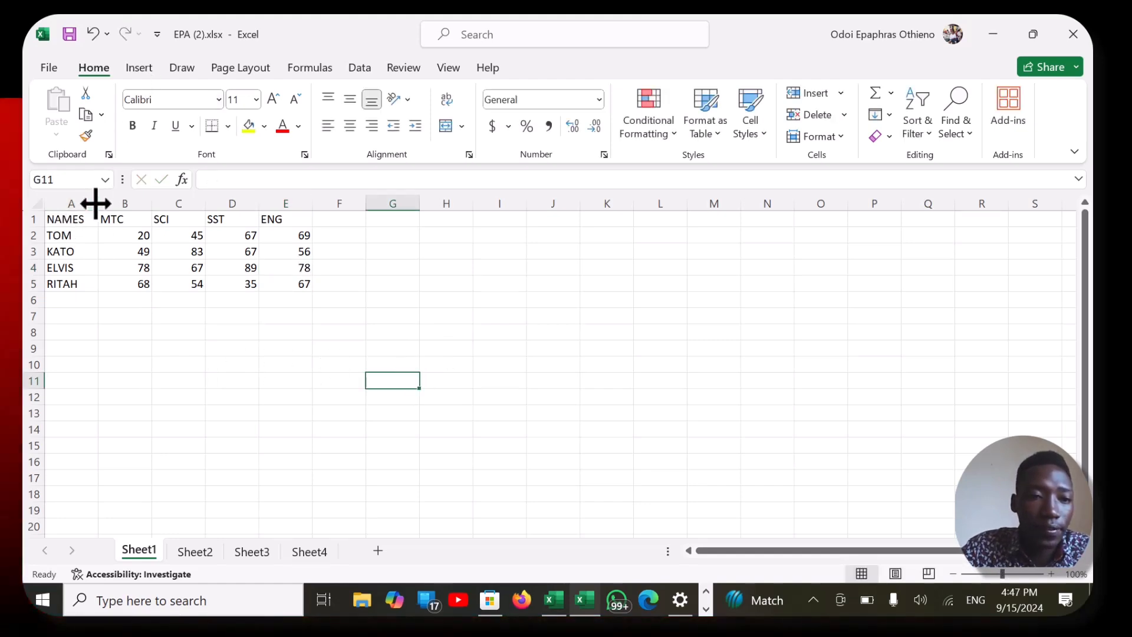
{"action": "left_click_drag", "start_coordinate": [95, 204], "coordinate": [131, 204]}
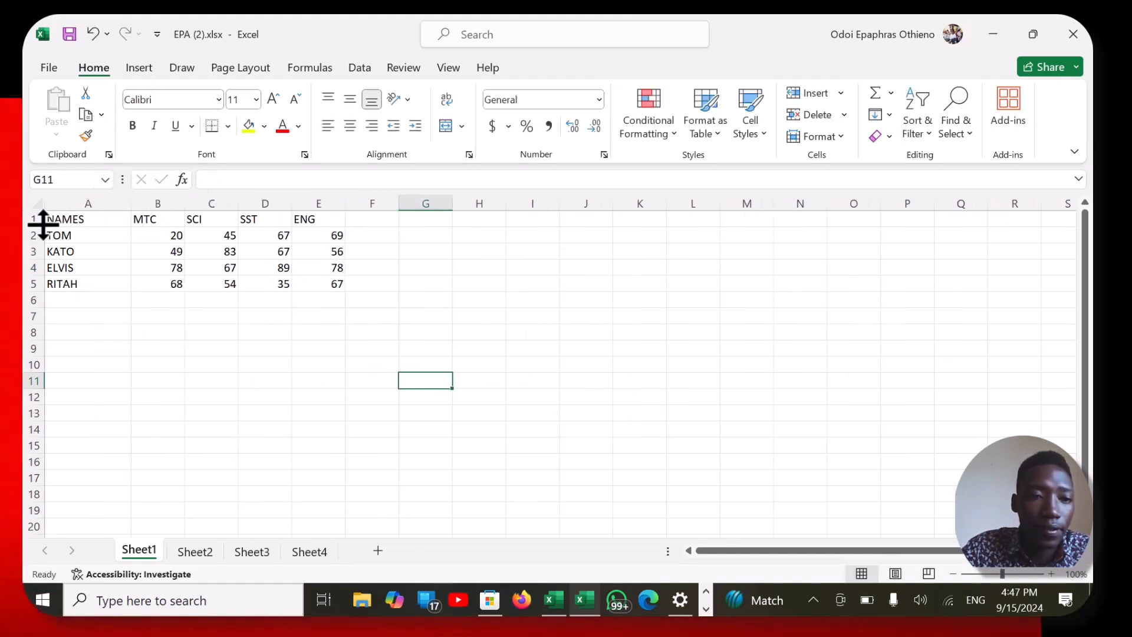
- Make the header row A1:E1 and the student names in A2:A5 bold
{"action": "left_click_drag", "start_coordinate": [53, 220], "coordinate": [295, 217]}
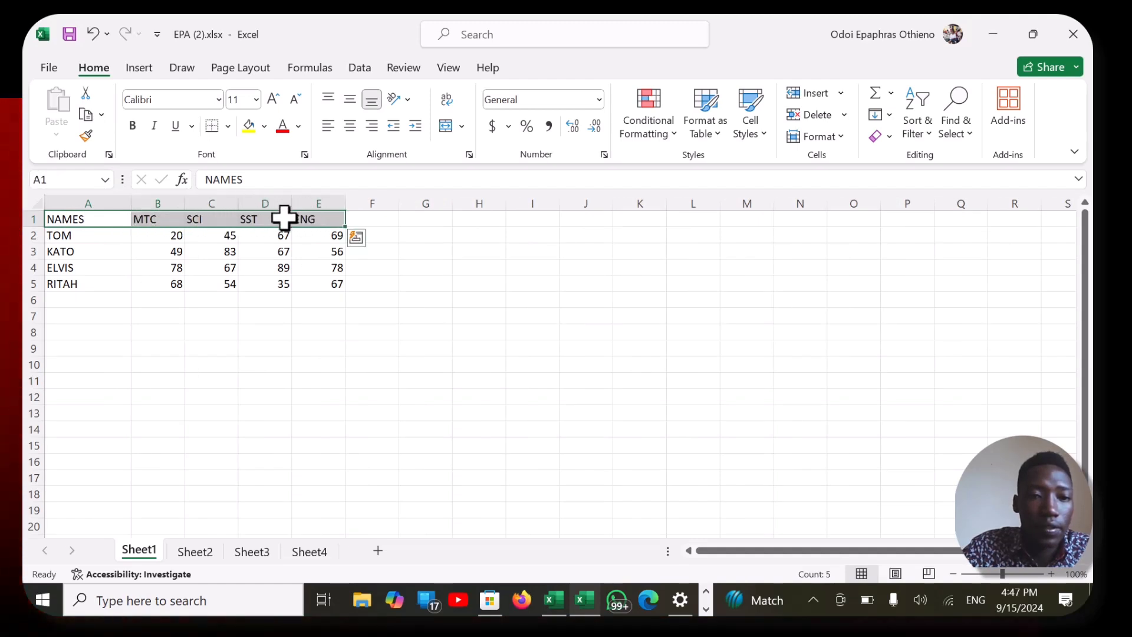
{"action": "left_click", "coordinate": [132, 126]}
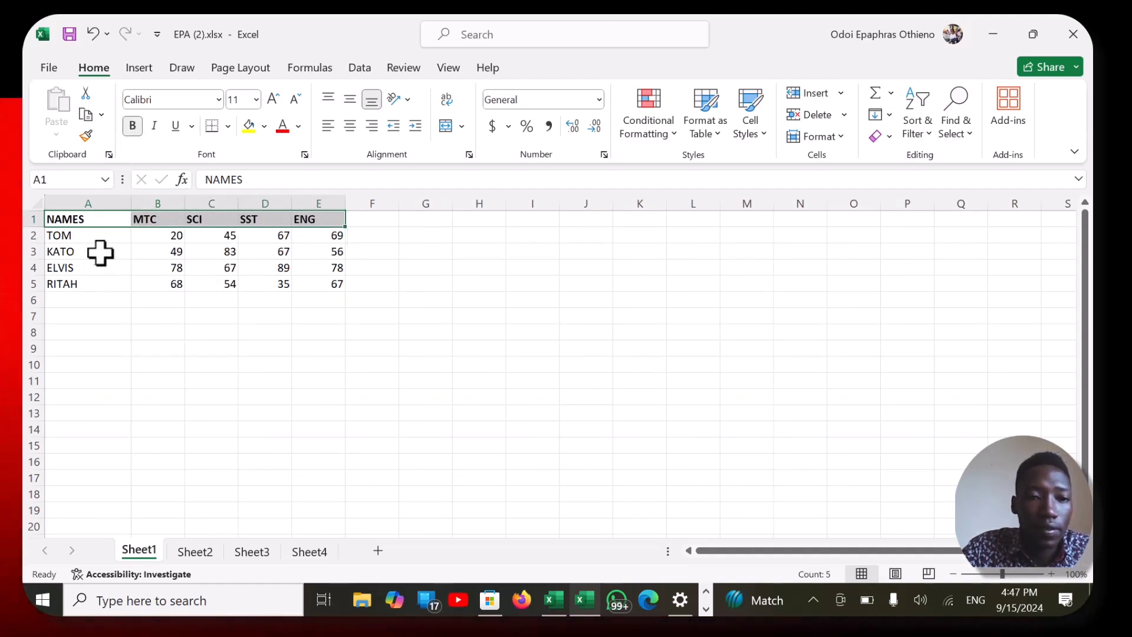
{"action": "left_click_drag", "start_coordinate": [57, 235], "coordinate": [68, 284]}
{"action": "left_click", "coordinate": [131, 129]}
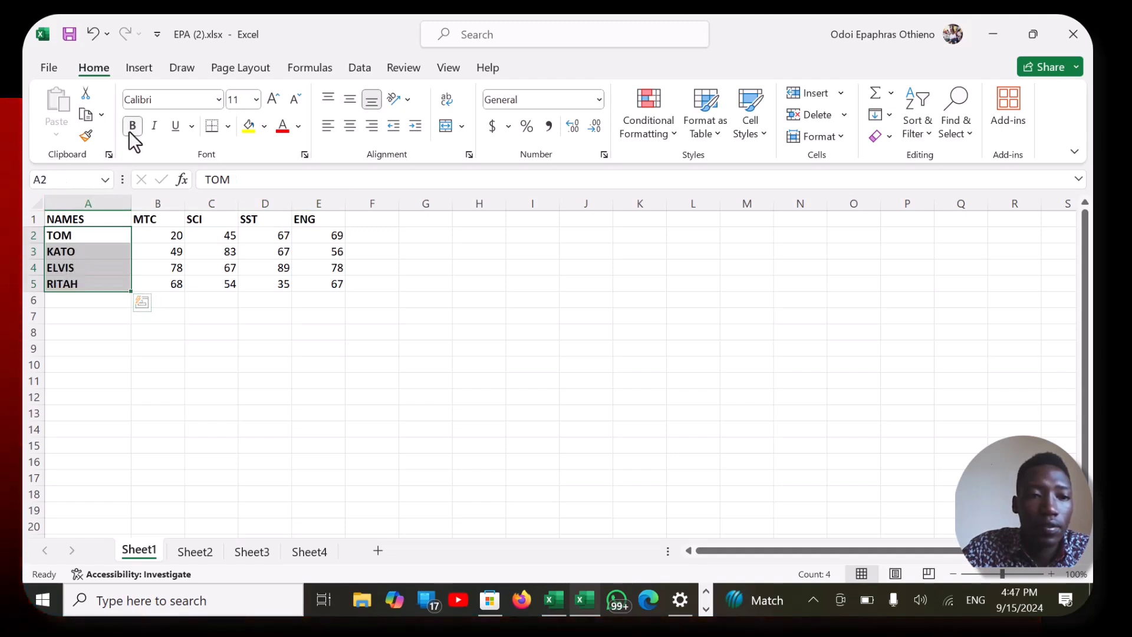
{"action": "left_click", "coordinate": [190, 331]}
- Center the marks in B2:E5 horizontally within their cells
{"action": "left_click", "coordinate": [146, 235]}
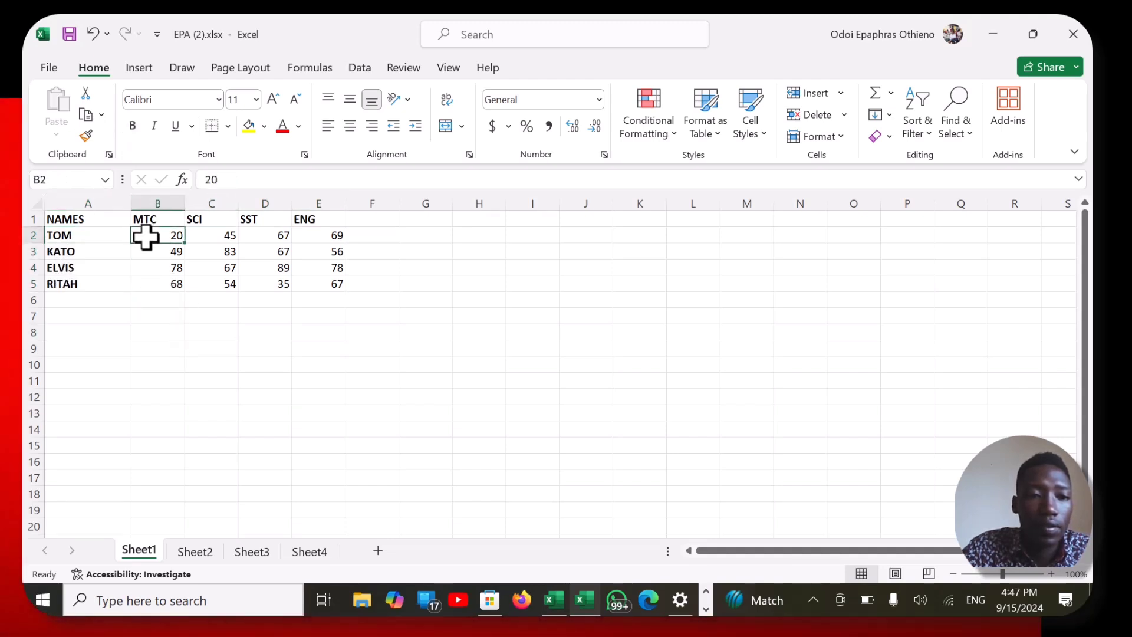
{"action": "left_click_drag", "start_coordinate": [146, 237], "coordinate": [316, 283]}
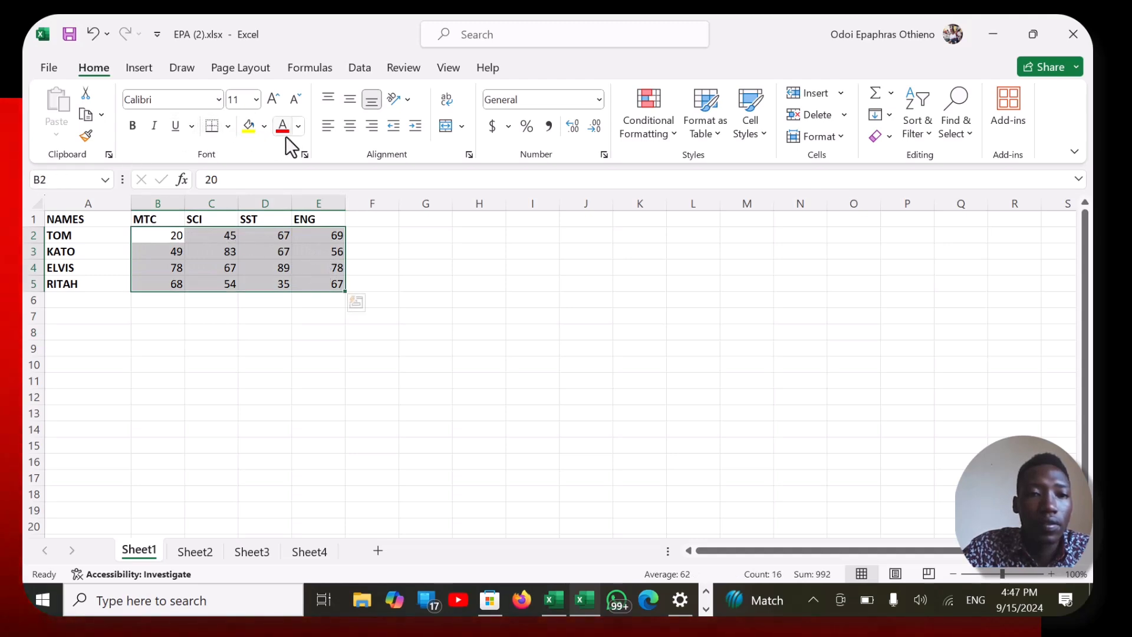
{"action": "left_click", "coordinate": [351, 130]}
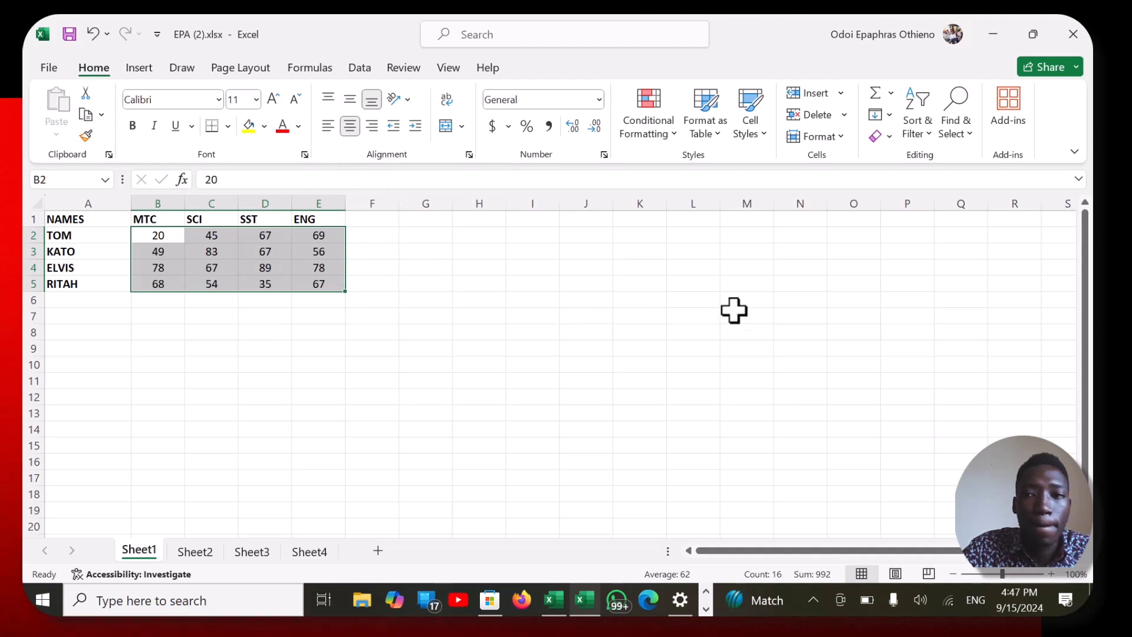
{"action": "left_click", "coordinate": [1013, 574]}
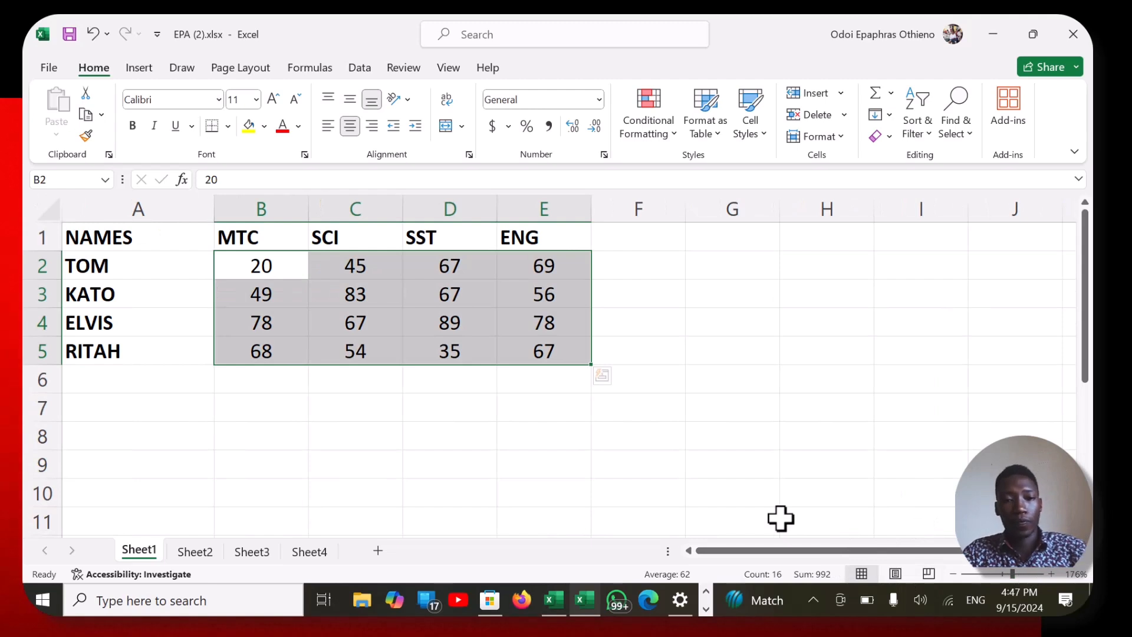
{"action": "left_click", "coordinate": [811, 455]}
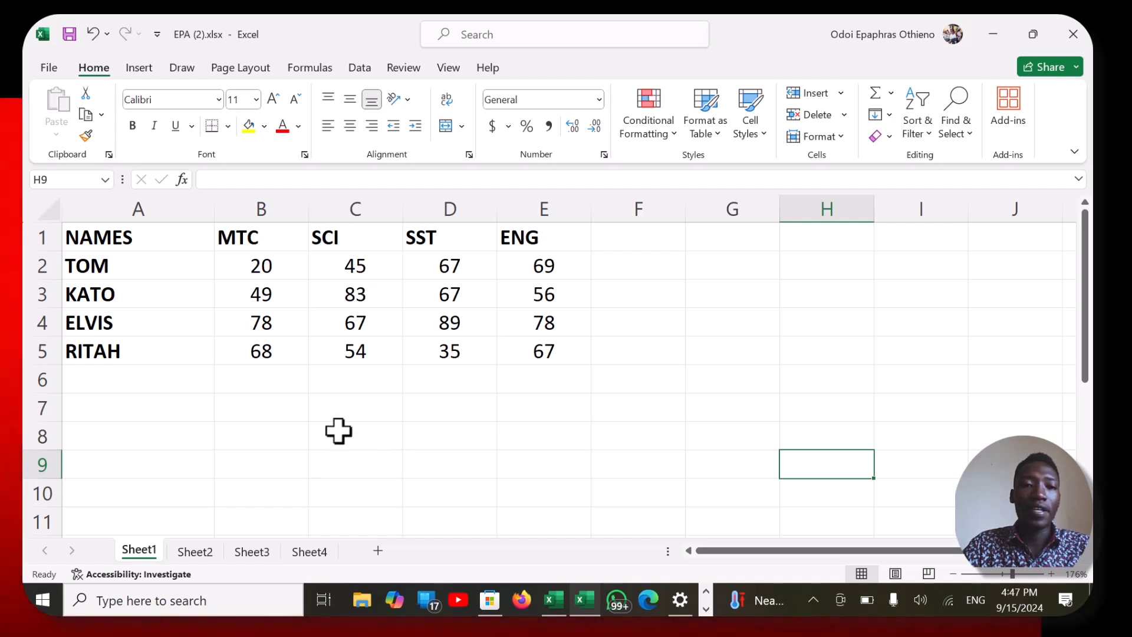
{"action": "left_click", "coordinate": [364, 272]}
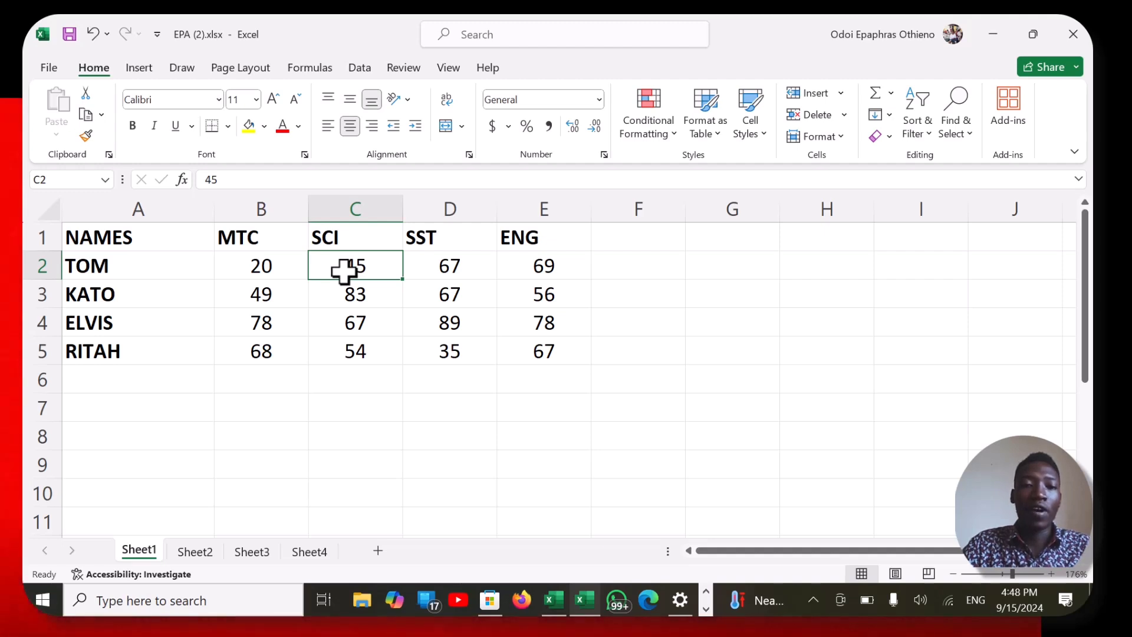
{"action": "left_click", "coordinate": [450, 304]}
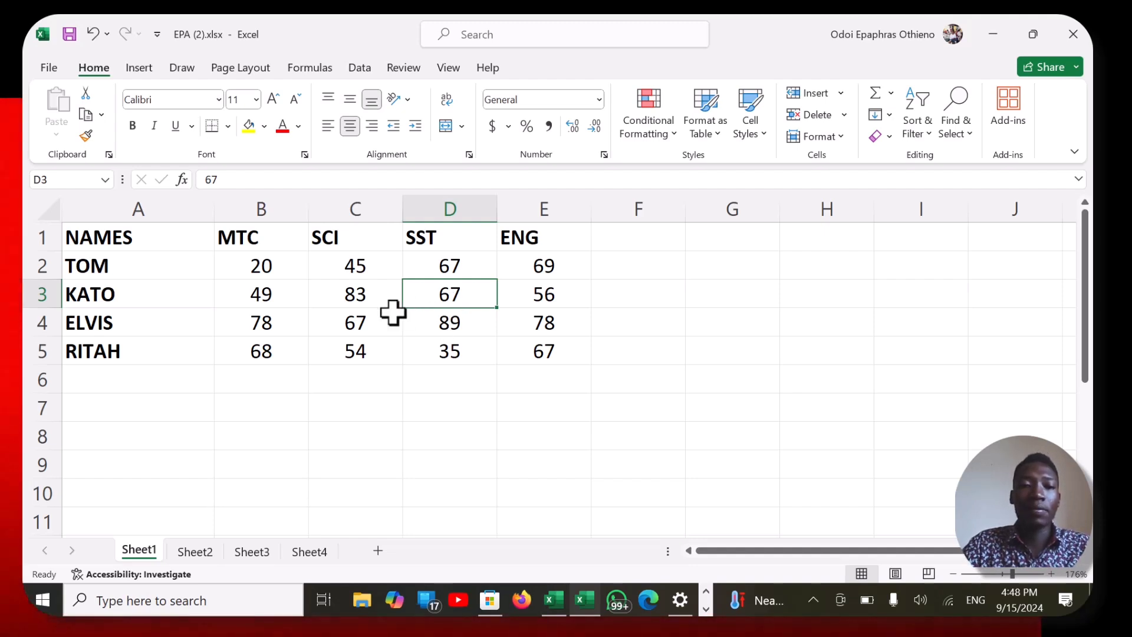
{"action": "left_click", "coordinate": [442, 205]}
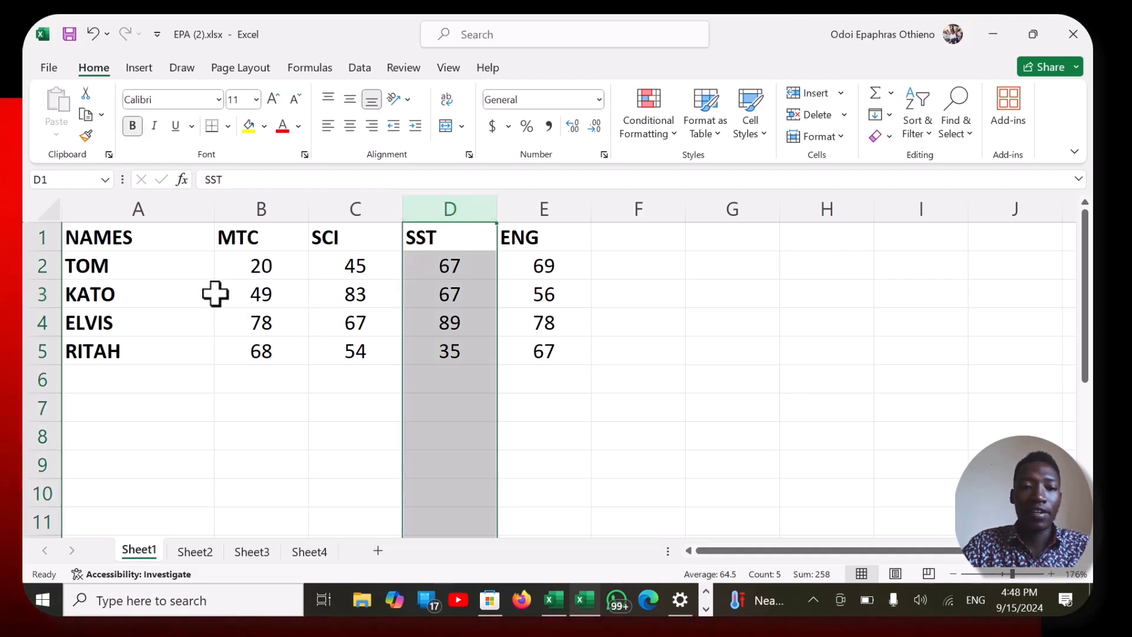
{"action": "left_click", "coordinate": [432, 296]}
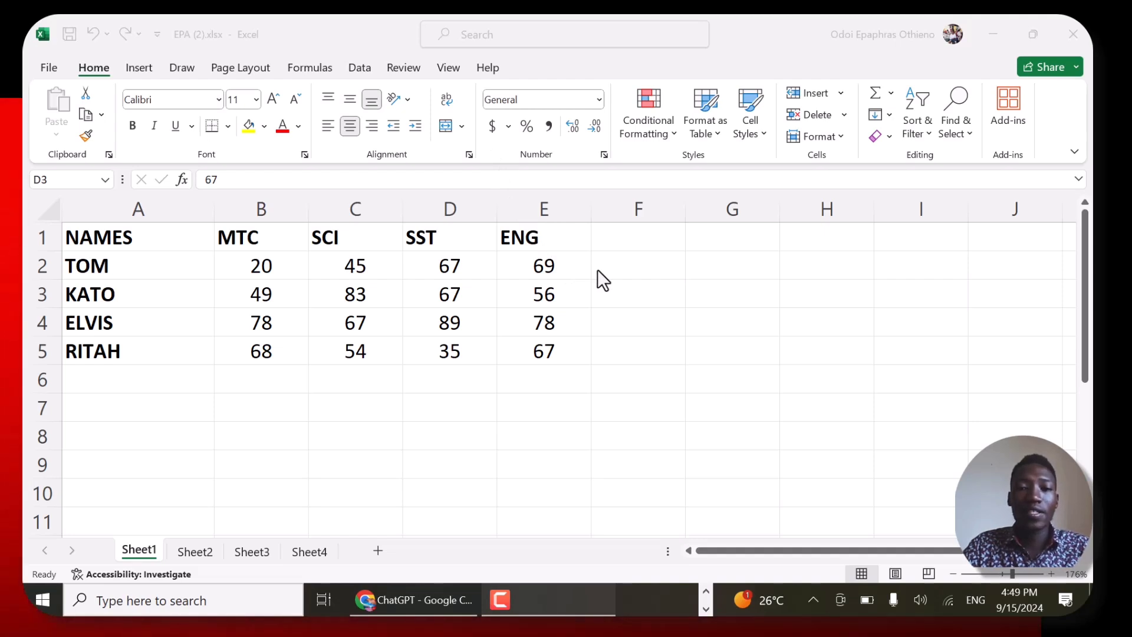
- Add the column header TOTAL in F1
{"action": "left_click", "coordinate": [608, 239]}
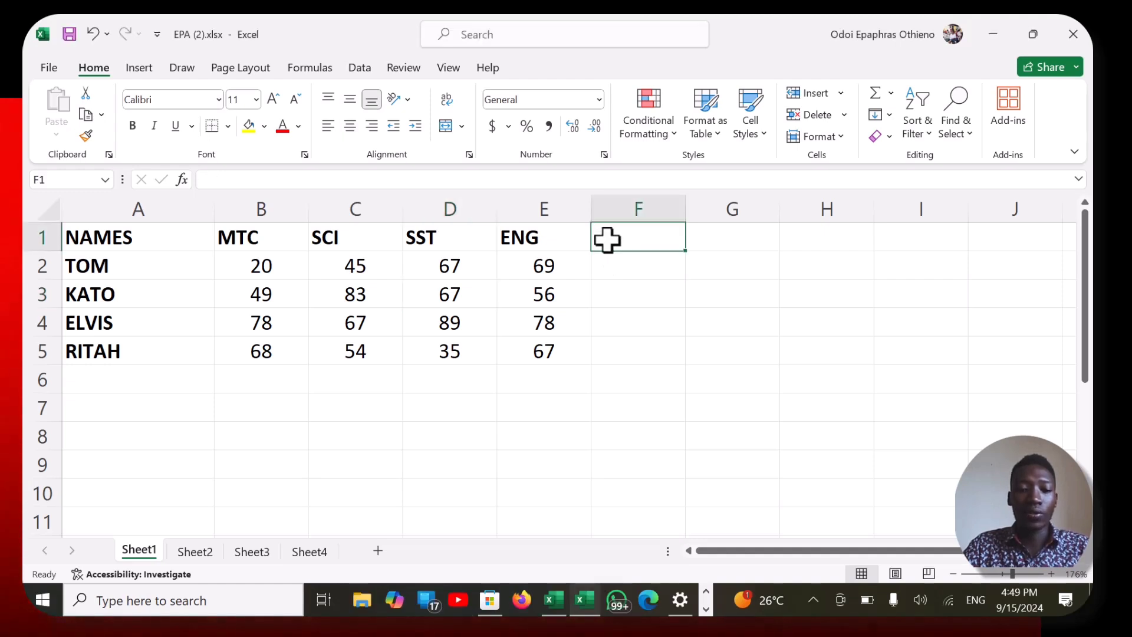
{"action": "type", "text": "TOTAL"}
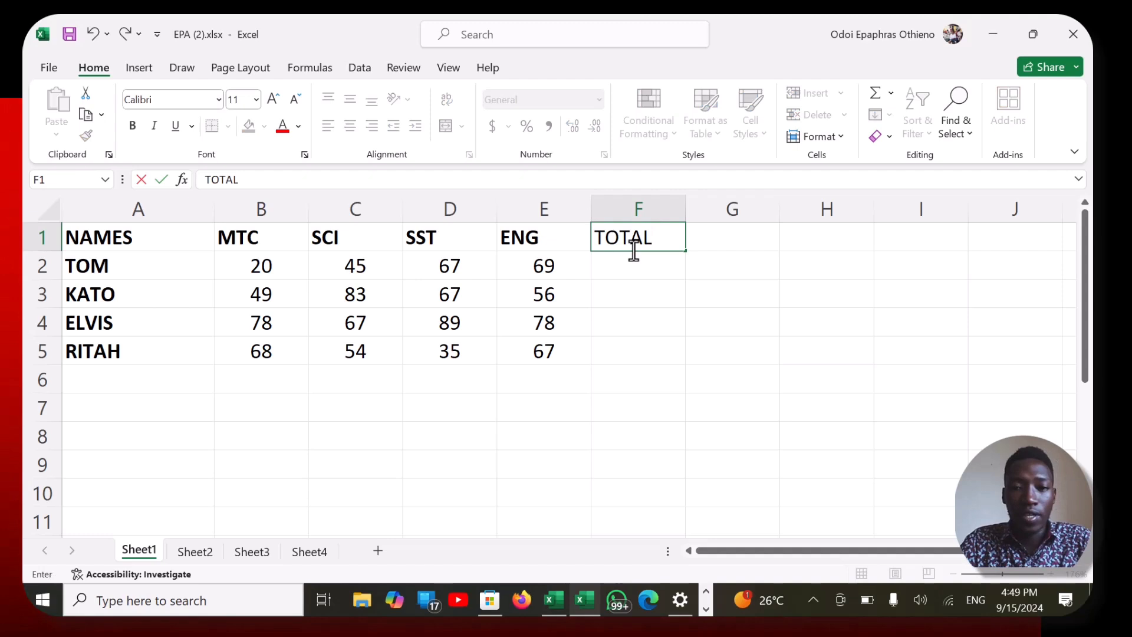
{"action": "key", "text": "Return"}
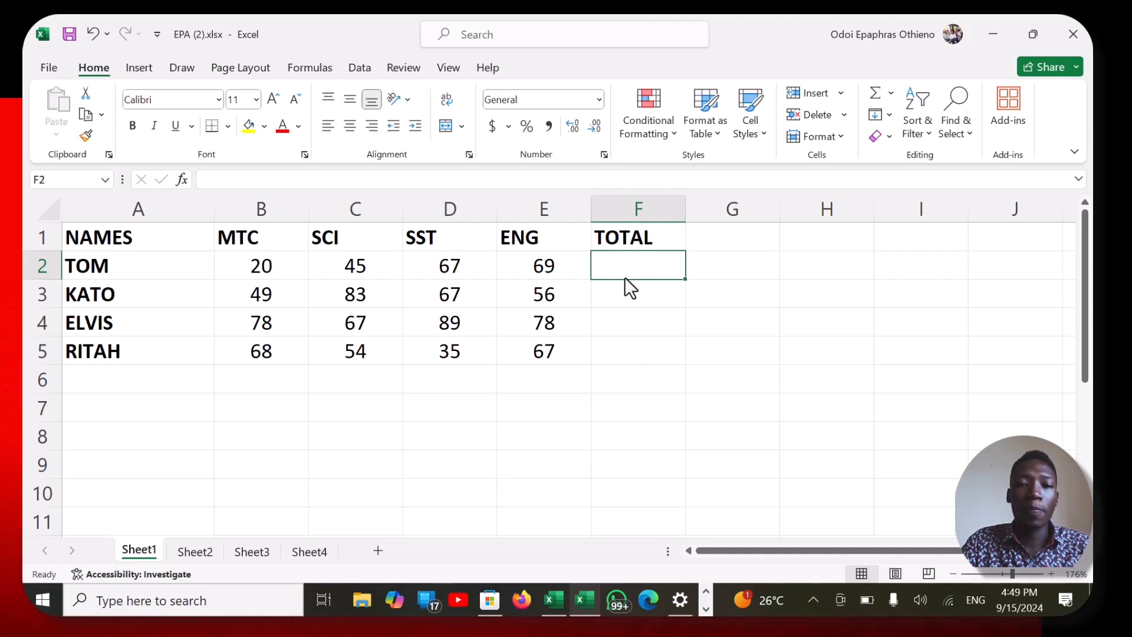
- Total the first student's marks in F2 with the formula =B2+C2+D2+E2
{"action": "type", "text": "="}
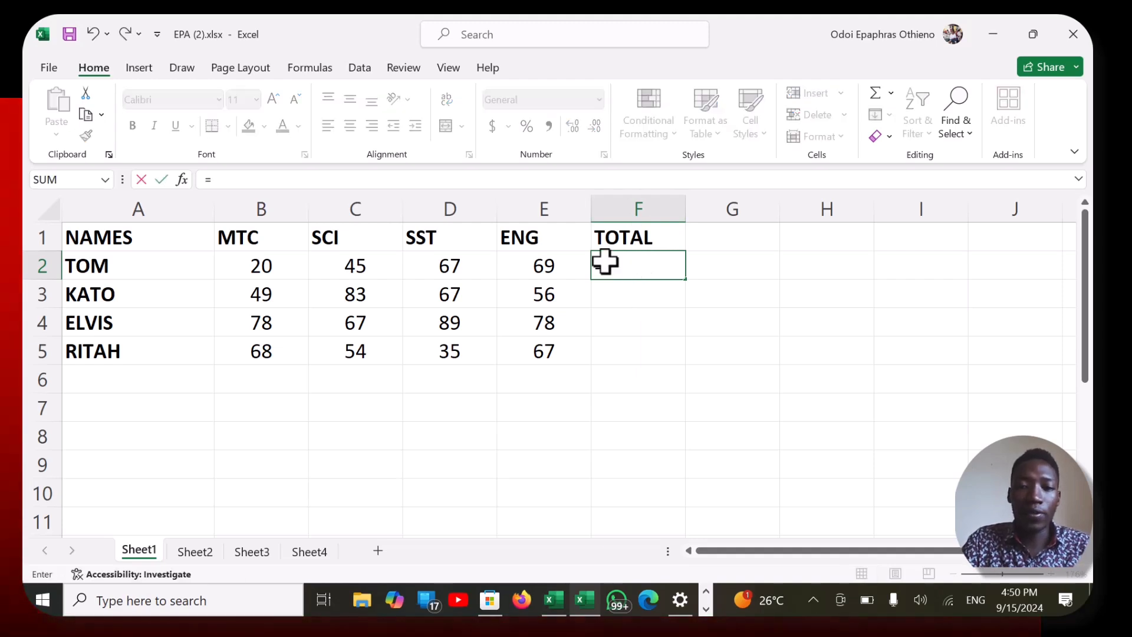
{"action": "left_click", "coordinate": [272, 267]}
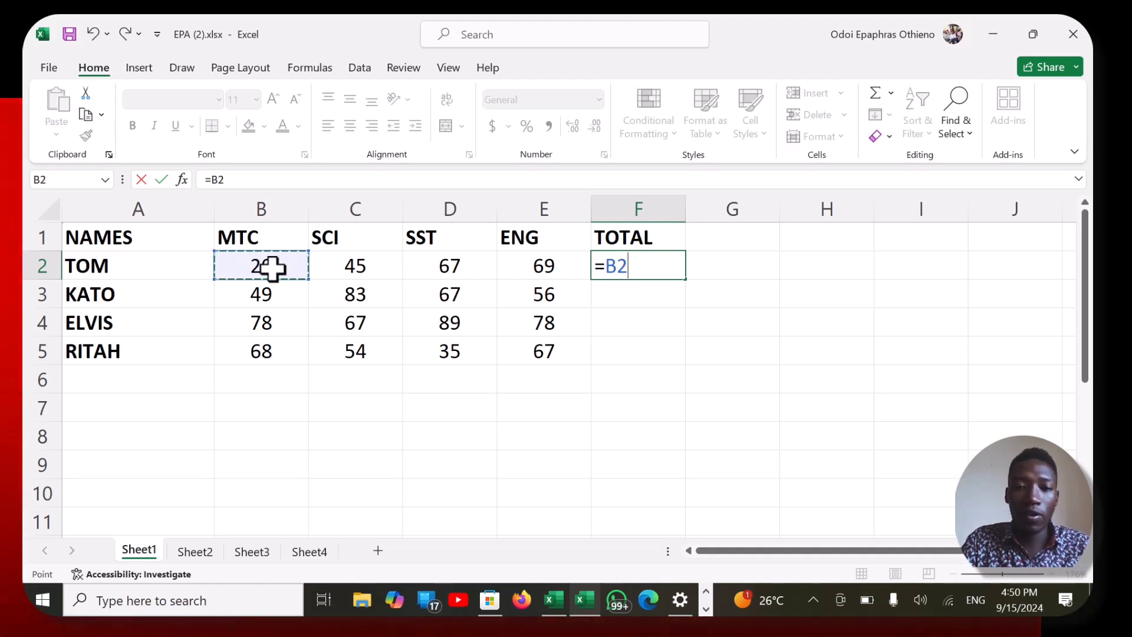
{"action": "type", "text": "="}
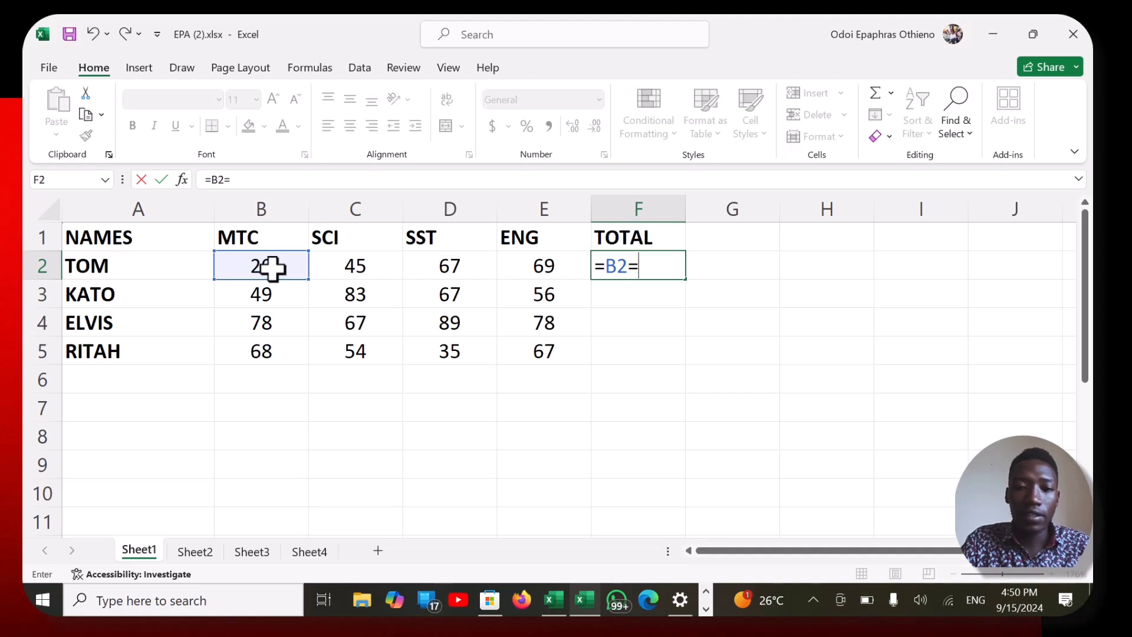
{"action": "key", "text": "BackSpace"}
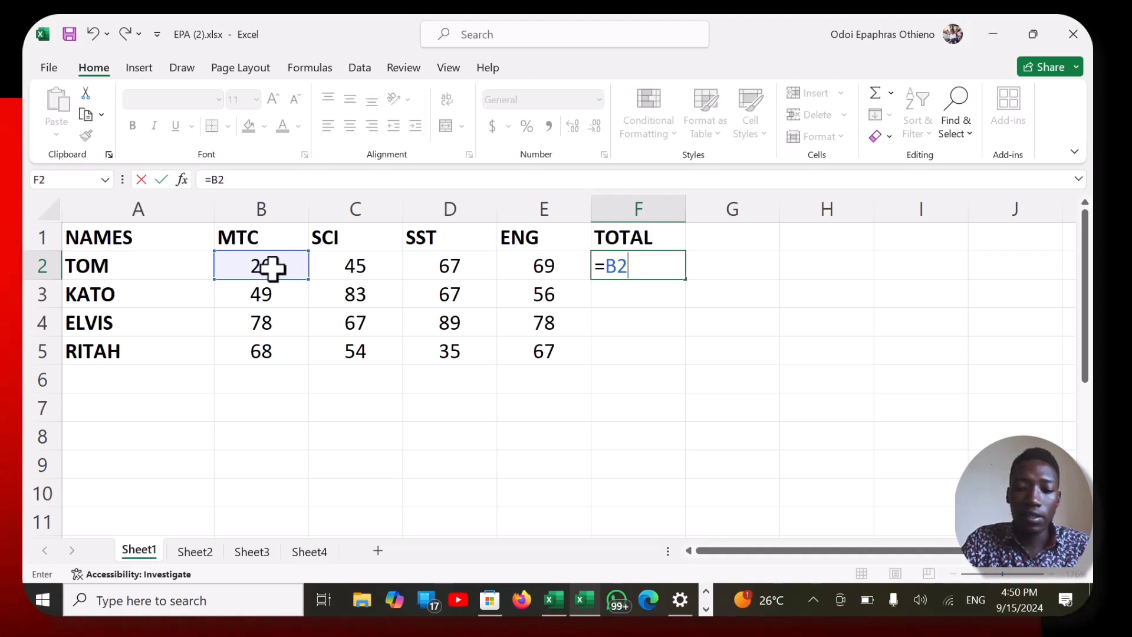
{"action": "type", "text": "+"}
{"action": "left_click", "coordinate": [345, 271]}
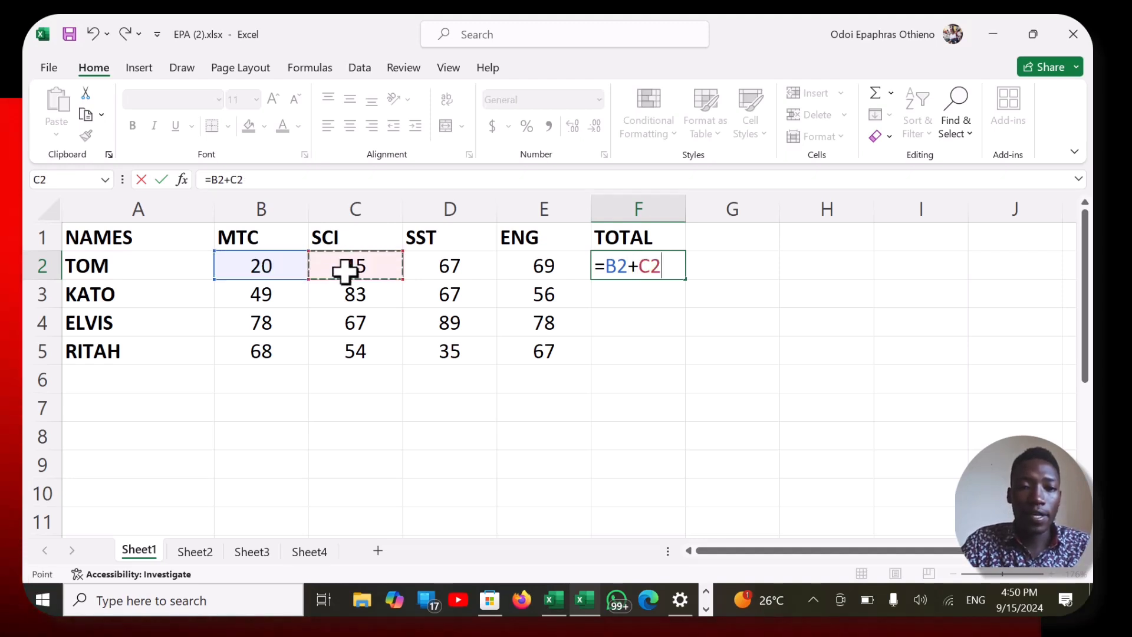
{"action": "type", "text": "+"}
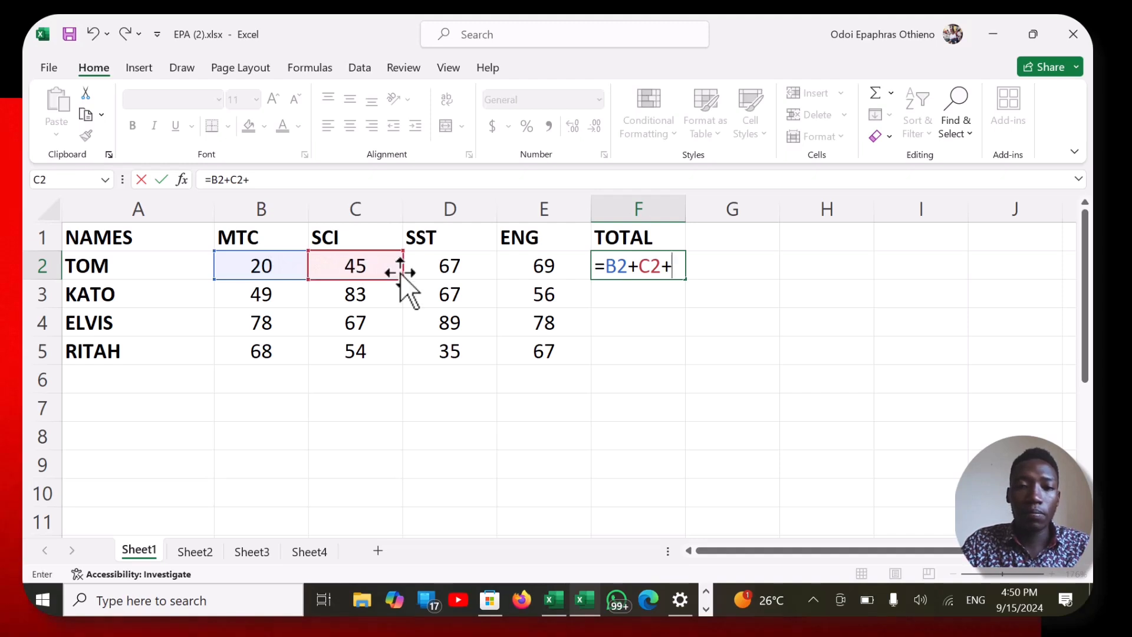
{"action": "left_click", "coordinate": [438, 272]}
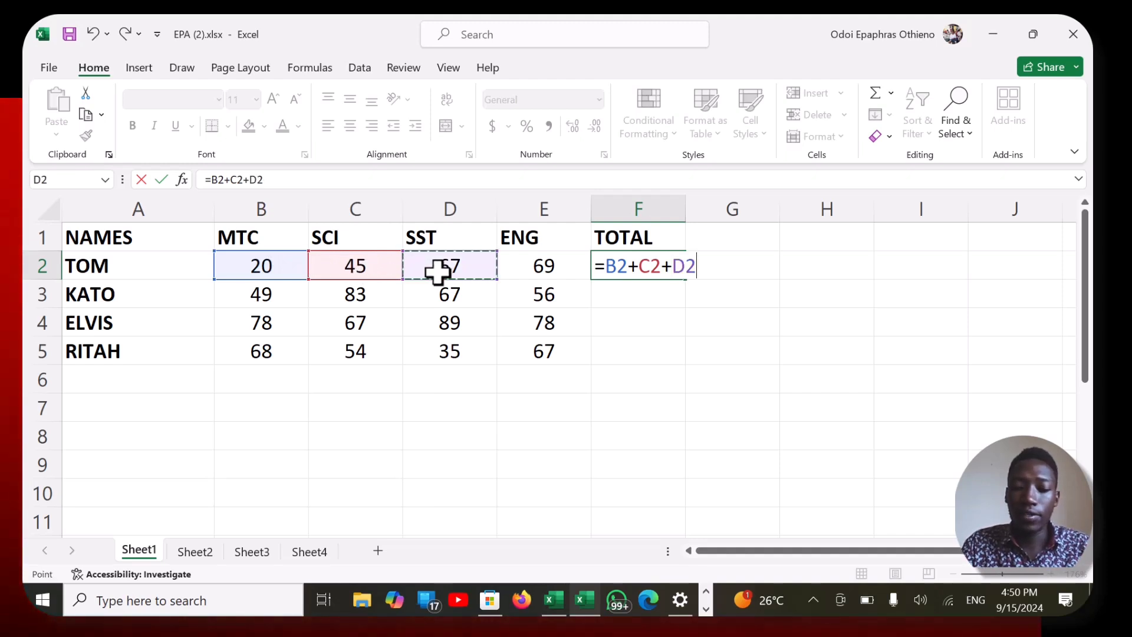
{"action": "type", "text": "+"}
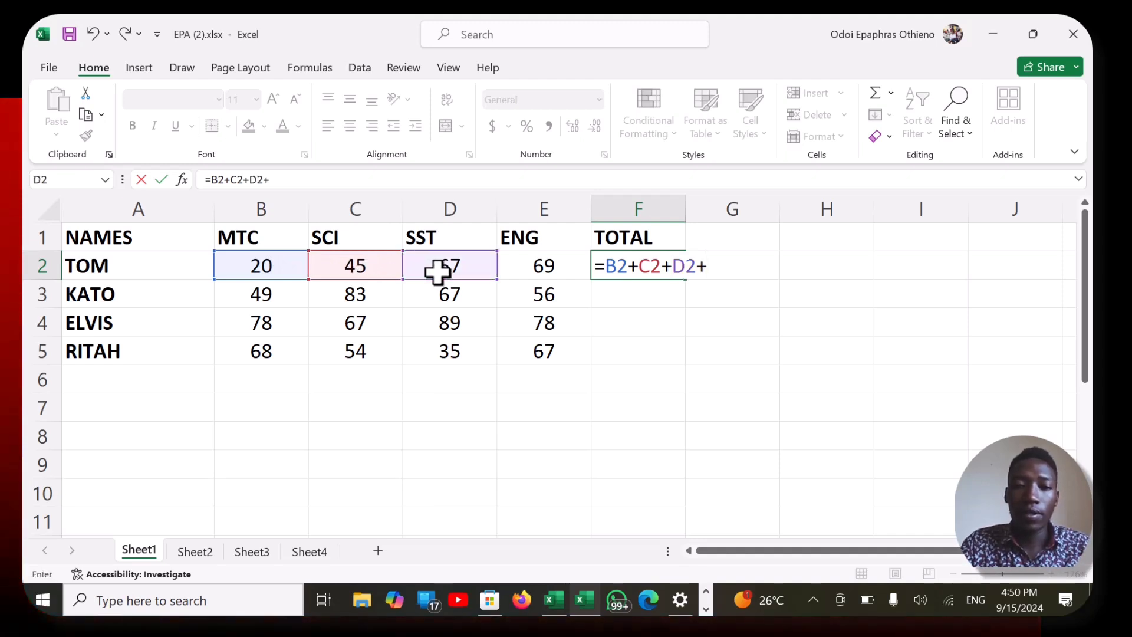
{"action": "left_click", "coordinate": [549, 265]}
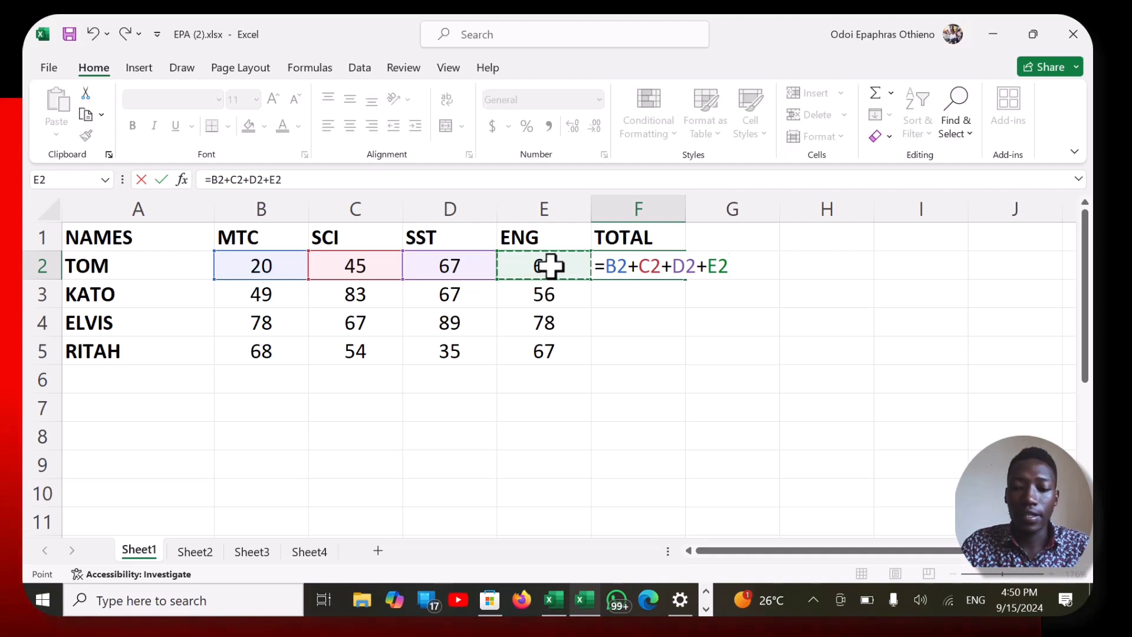
{"action": "key", "text": "Return"}
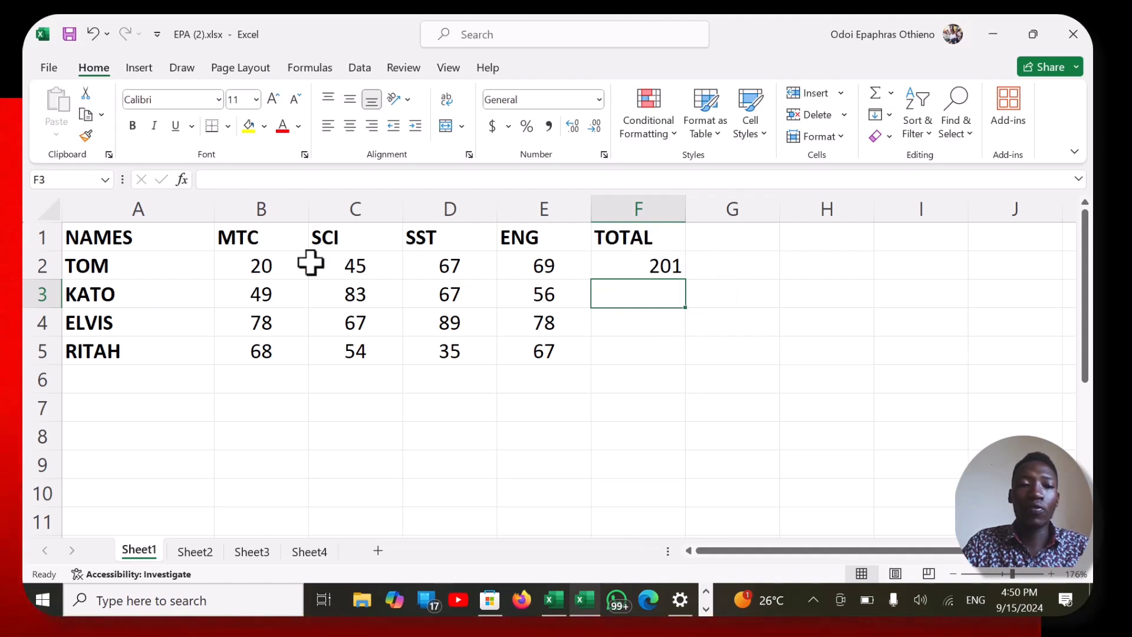
- Fill the total formula from F2 down through F5 for the remaining students
{"action": "left_click", "coordinate": [668, 265]}
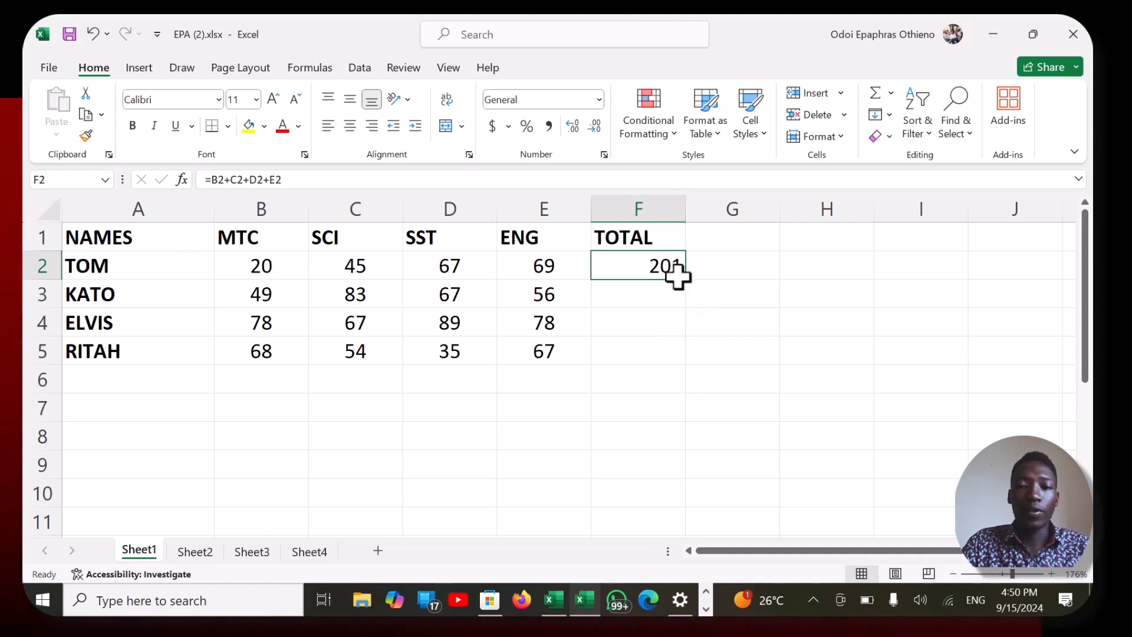
{"action": "left_click_drag", "start_coordinate": [684, 283], "coordinate": [682, 356]}
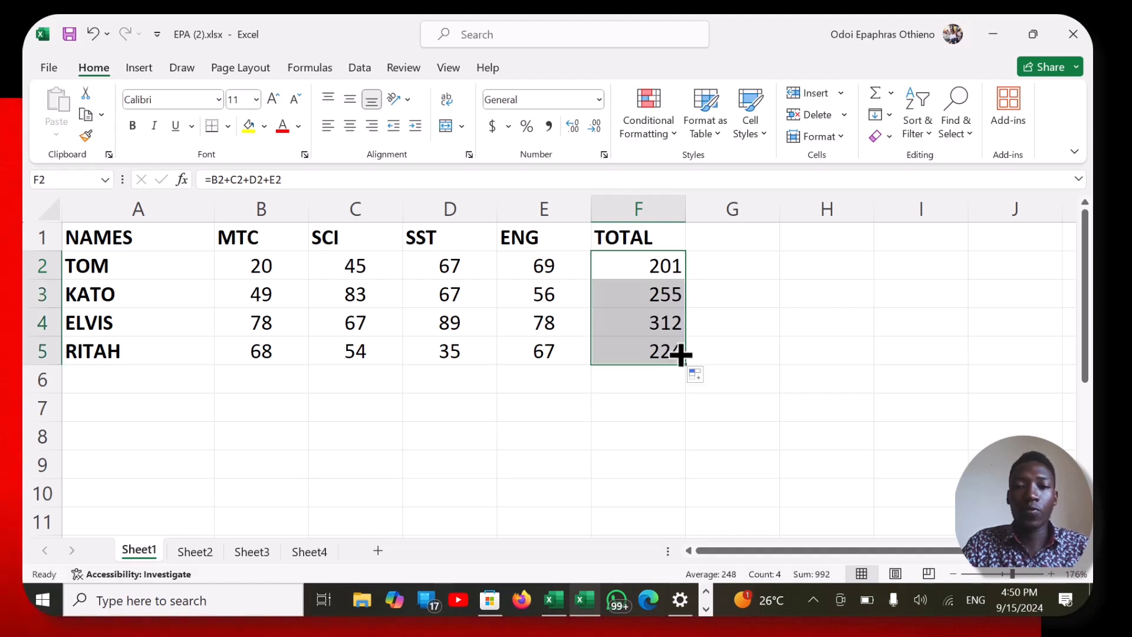
{"action": "left_click", "coordinate": [450, 401]}
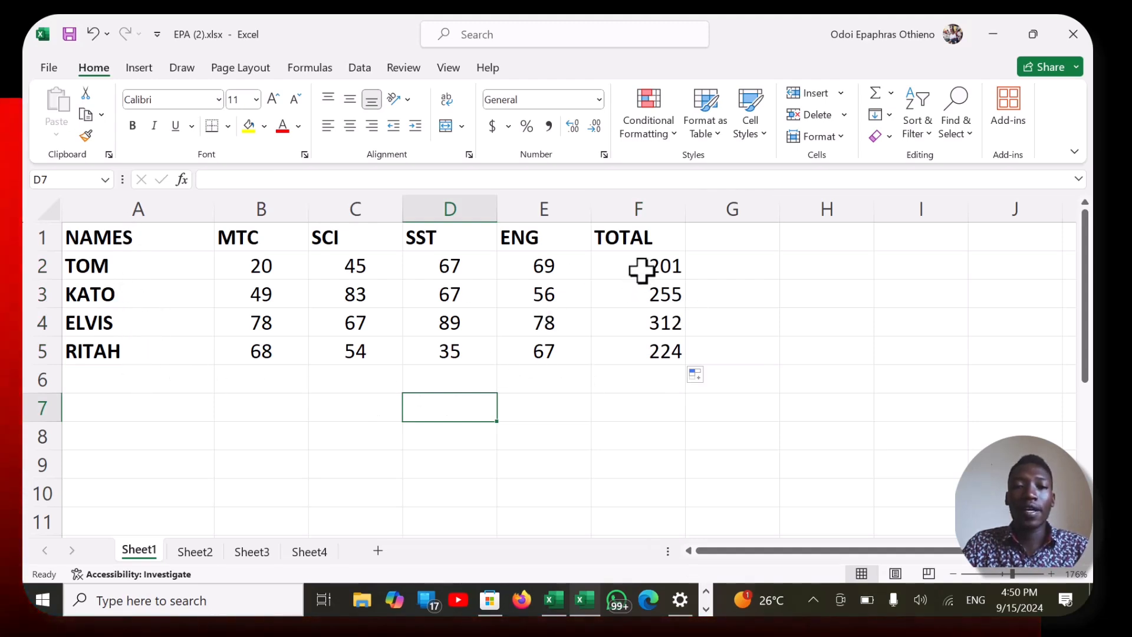
- Replace the first student's total in F2 with the formula =SUM(B2:E2)
{"action": "left_click", "coordinate": [641, 270]}
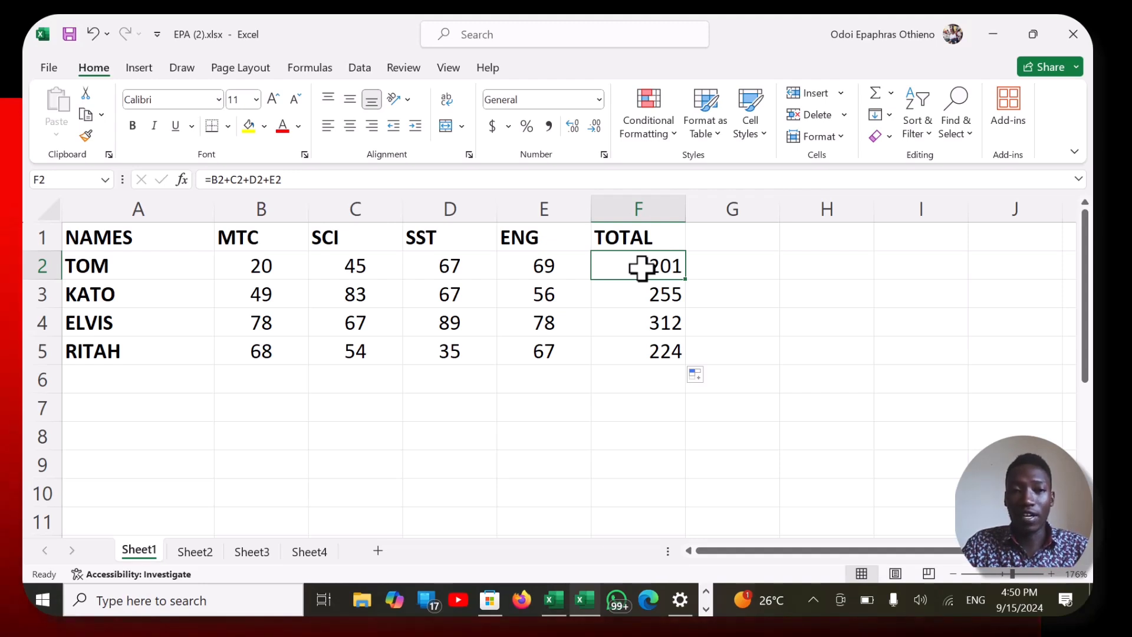
{"action": "key", "text": "F10"}
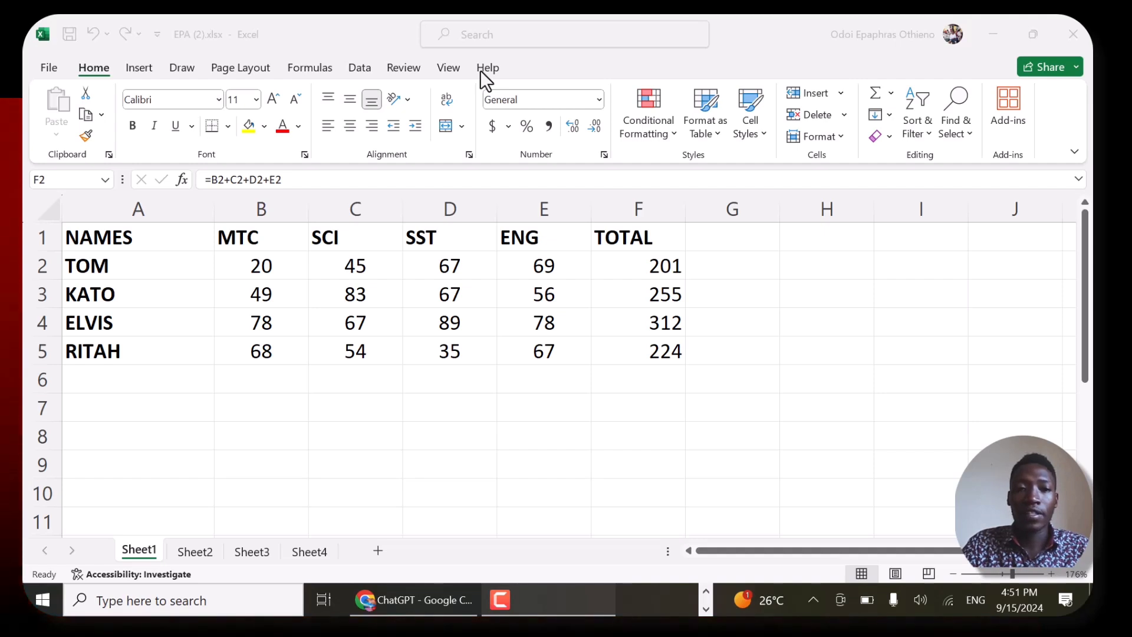
{"action": "left_click", "coordinate": [641, 263]}
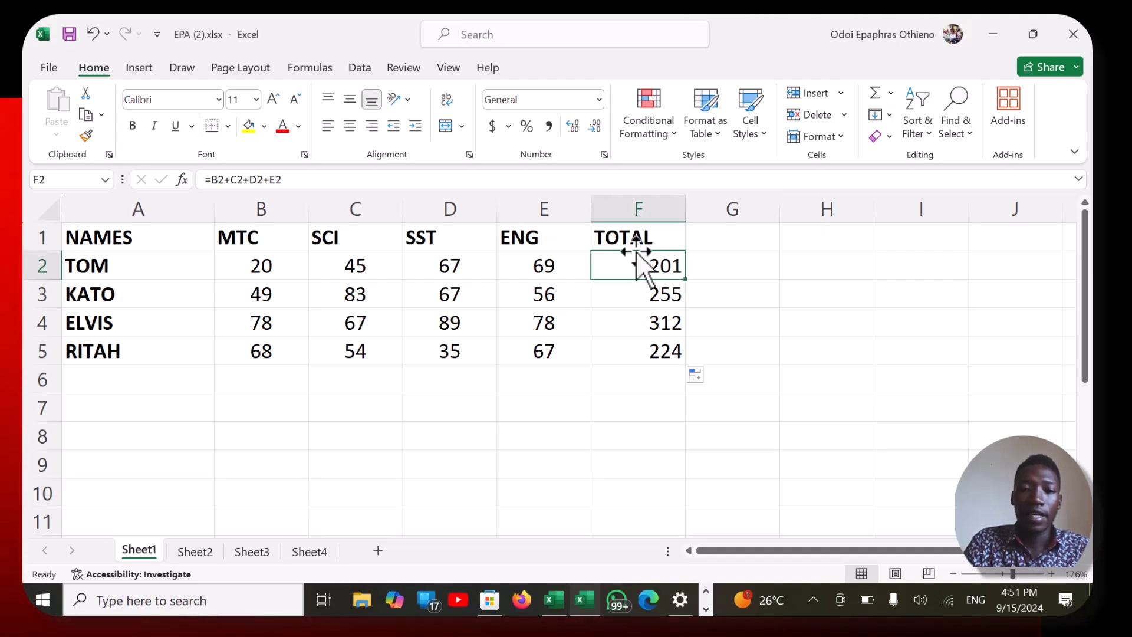
{"action": "type", "text": "="}
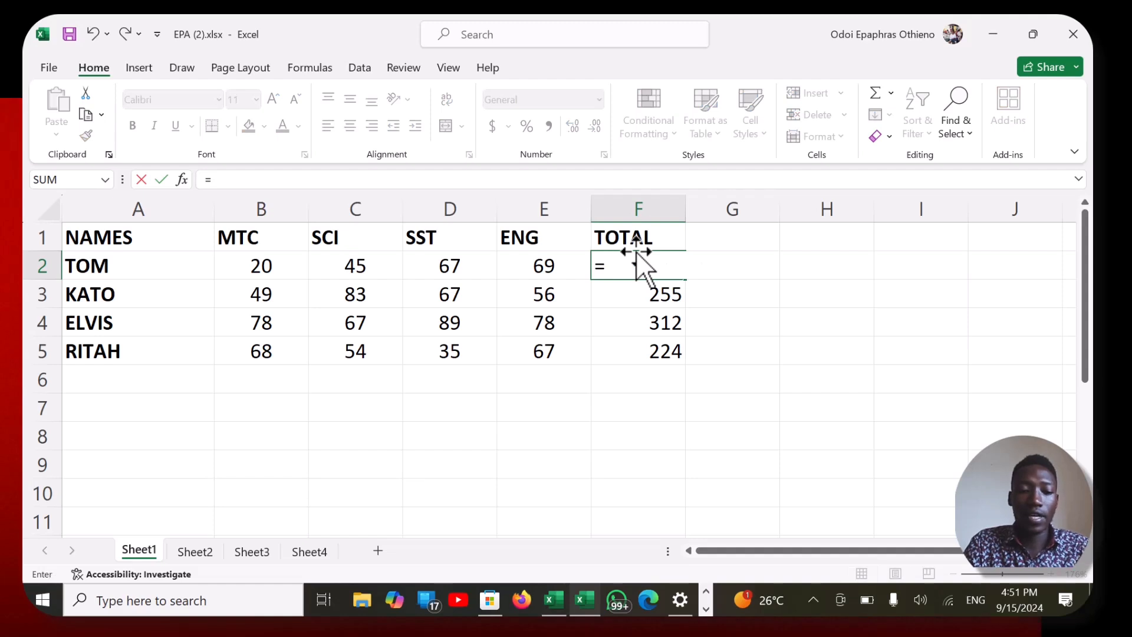
{"action": "type", "text": "SUM"}
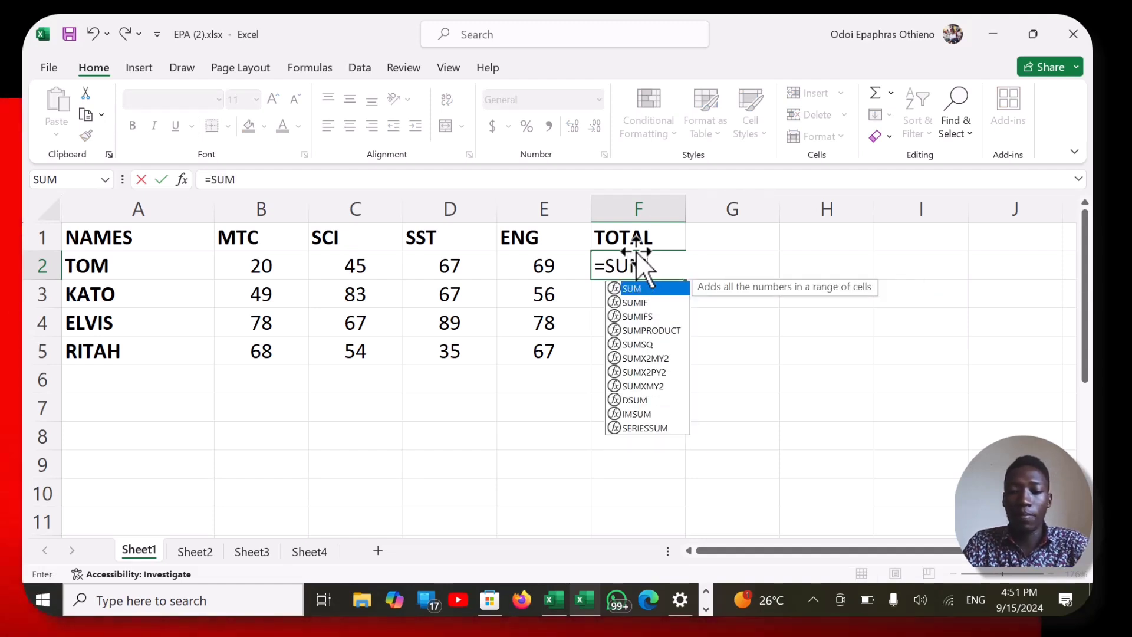
{"action": "type", "text": "9"}
{"action": "key", "text": "BackSpace"}
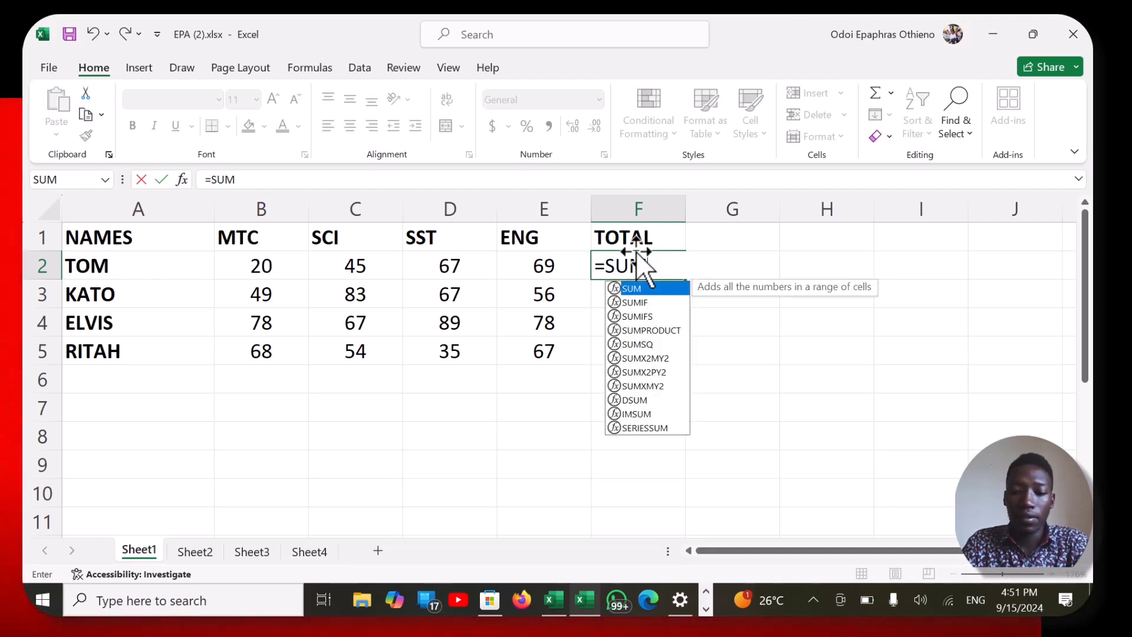
{"action": "type", "text": "("}
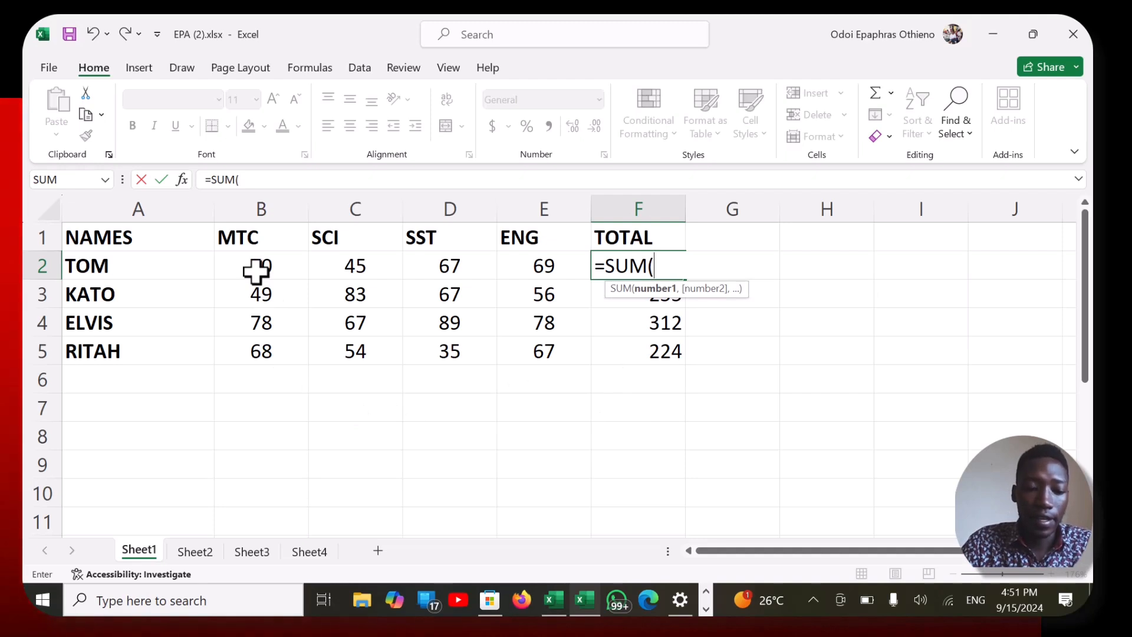
{"action": "left_click_drag", "start_coordinate": [257, 270], "coordinate": [521, 268]}
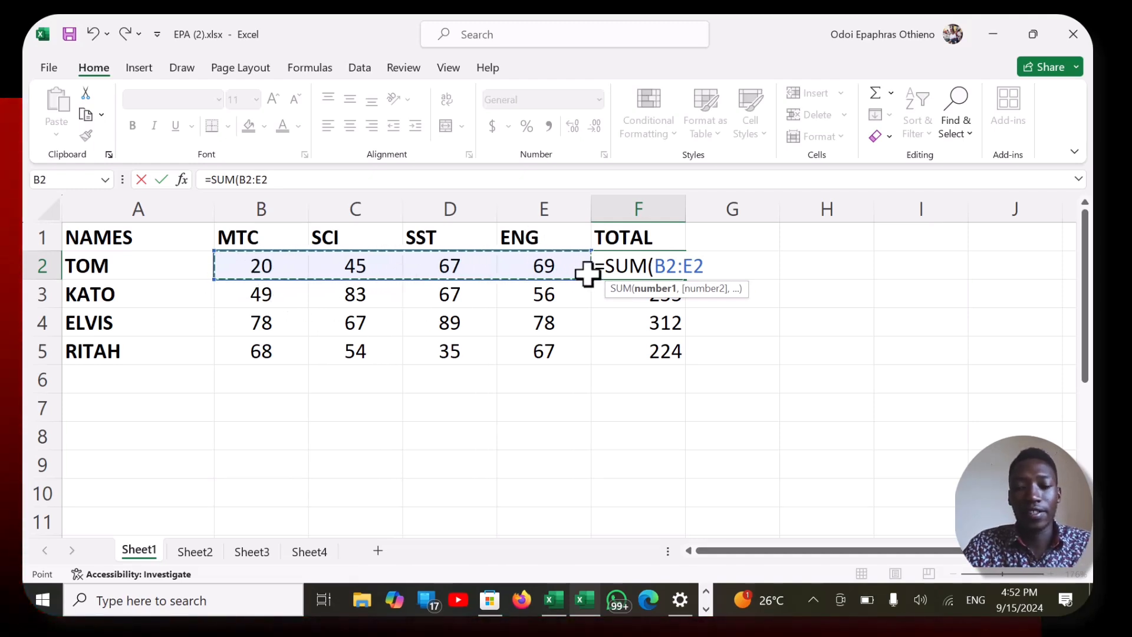
{"action": "type", "text": ")"}
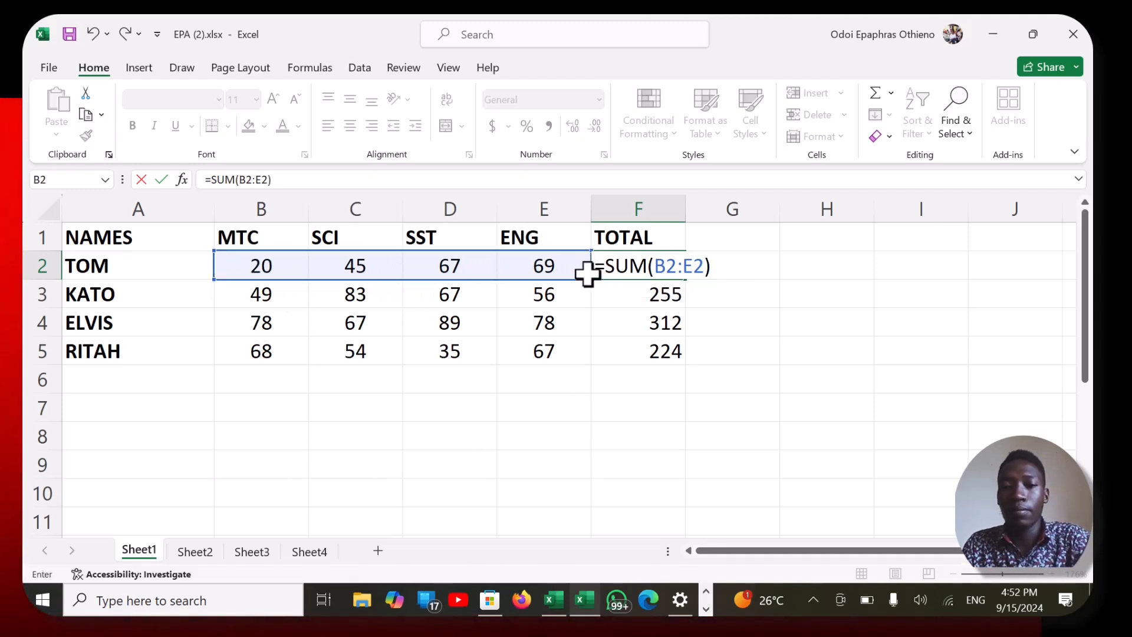
{"action": "key", "text": "Return"}
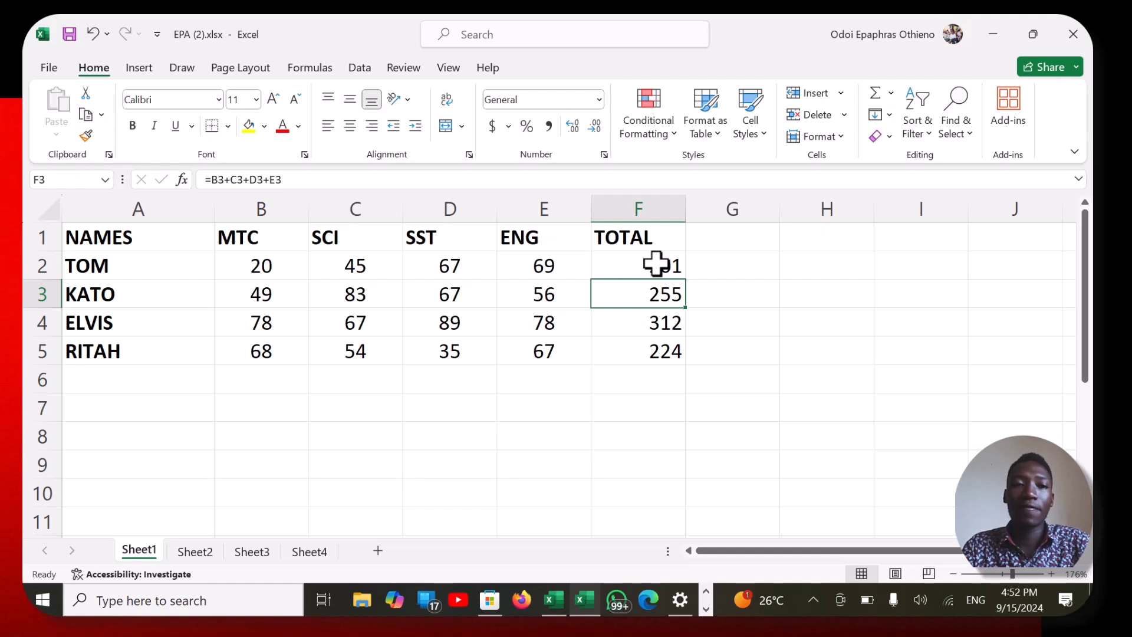
{"action": "key", "text": "F10"}
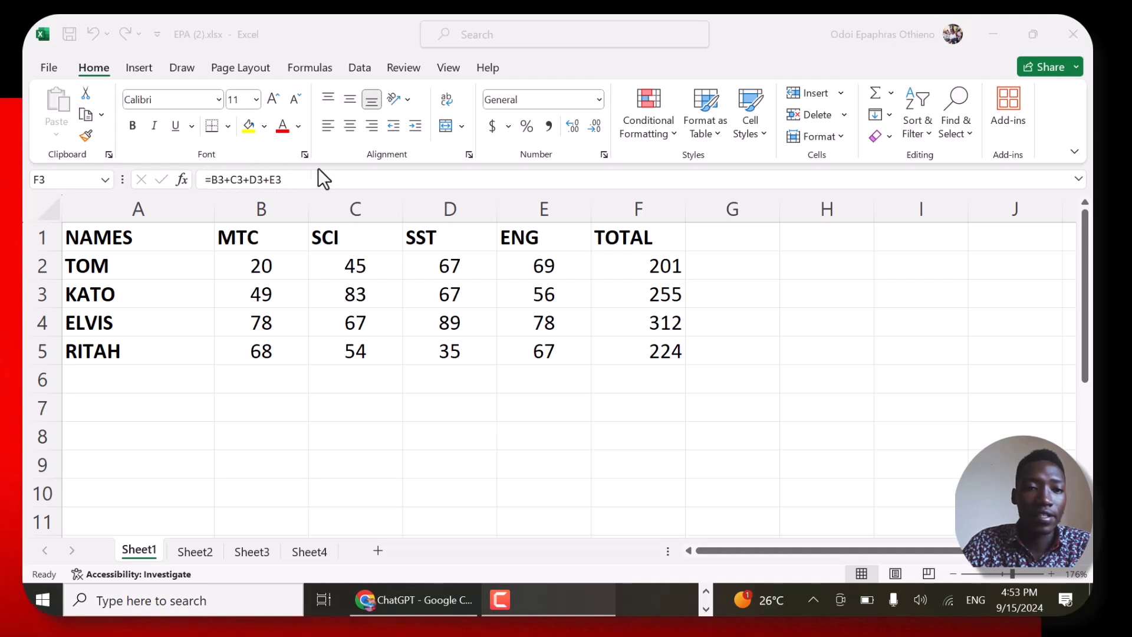
{"action": "double_click", "coordinate": [634, 282]}
{"action": "left_click", "coordinate": [654, 254]}
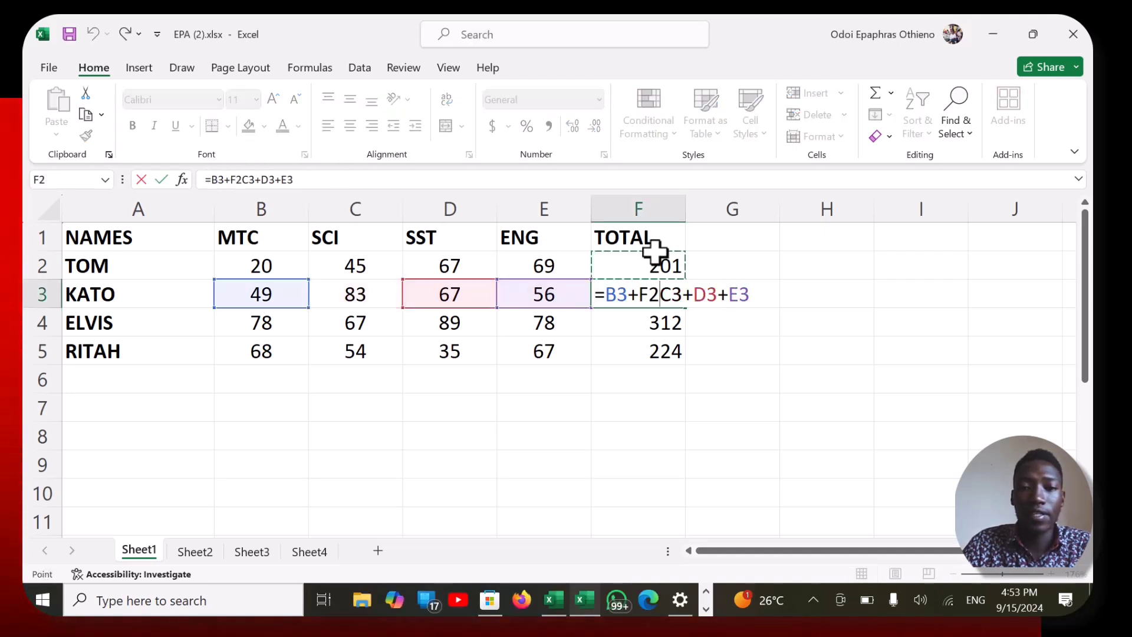
{"action": "left_click", "coordinate": [930, 250]}
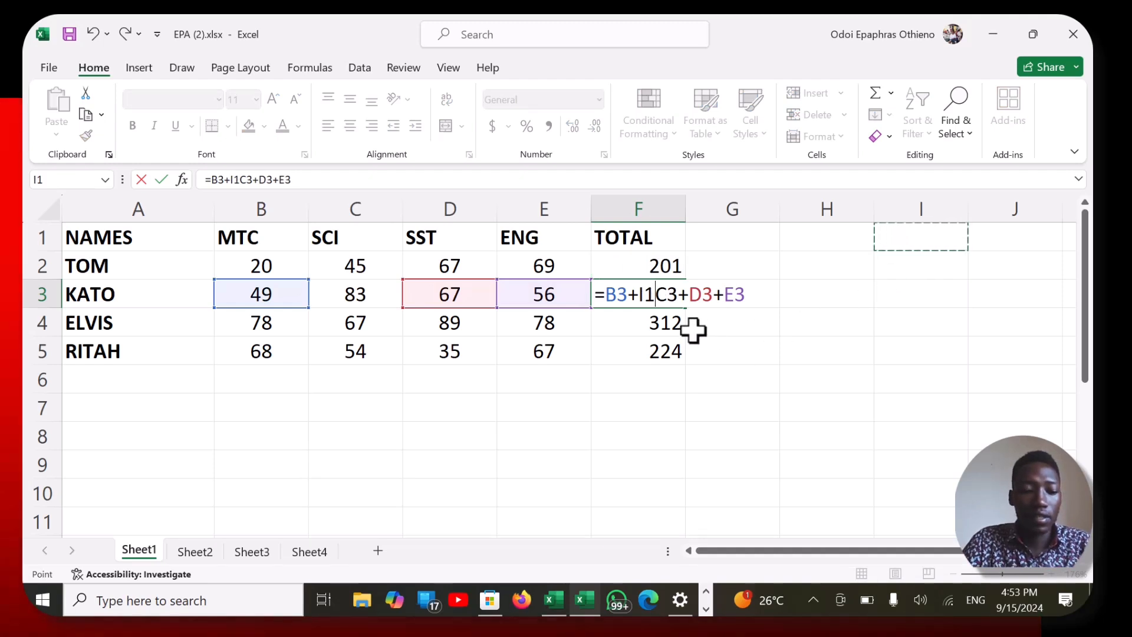
{"action": "key", "text": "ctrl+z"}
{"action": "left_click", "coordinate": [781, 339]}
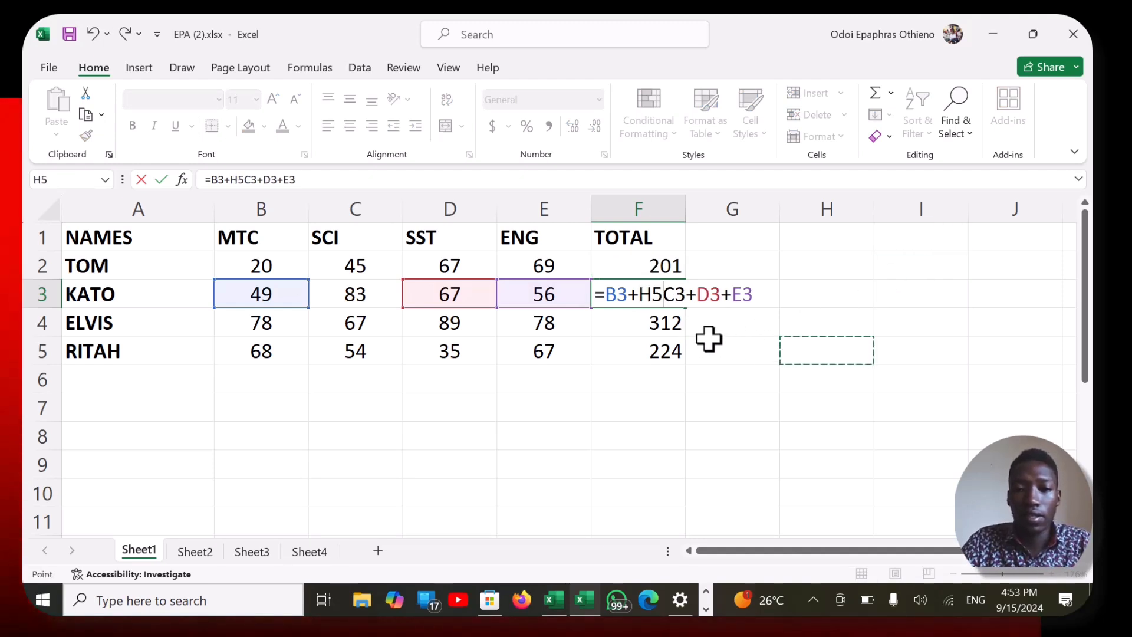
{"action": "key", "text": "ctrl+z"}
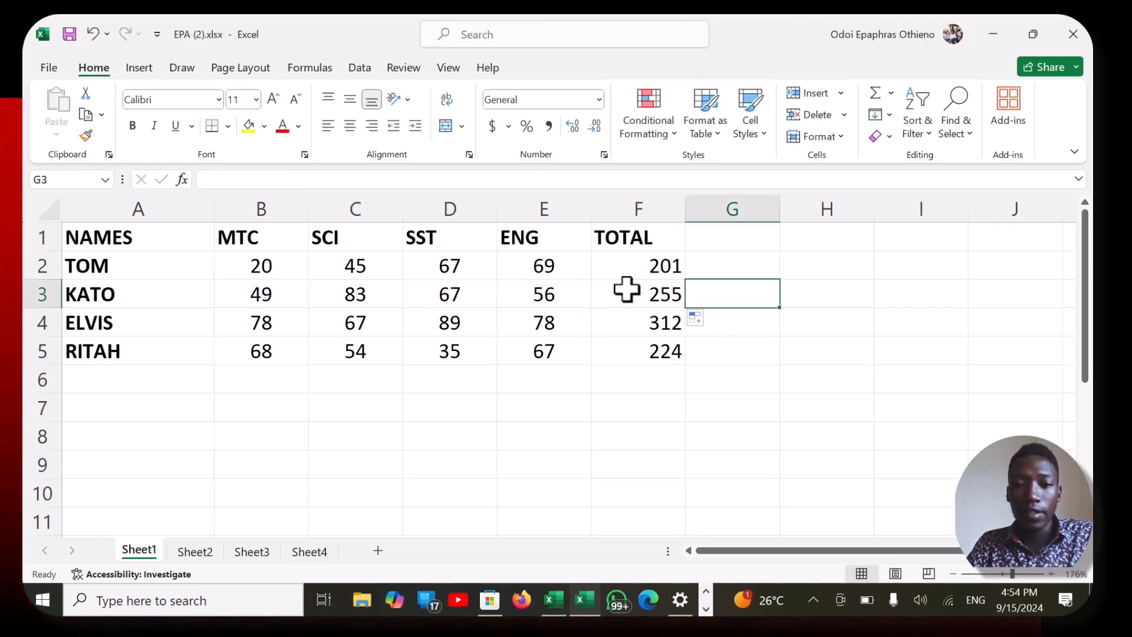
- Change the end of the SUM range in F3 to E2 and compare the formulas in F3 and F2
{"action": "left_click", "coordinate": [625, 295]}
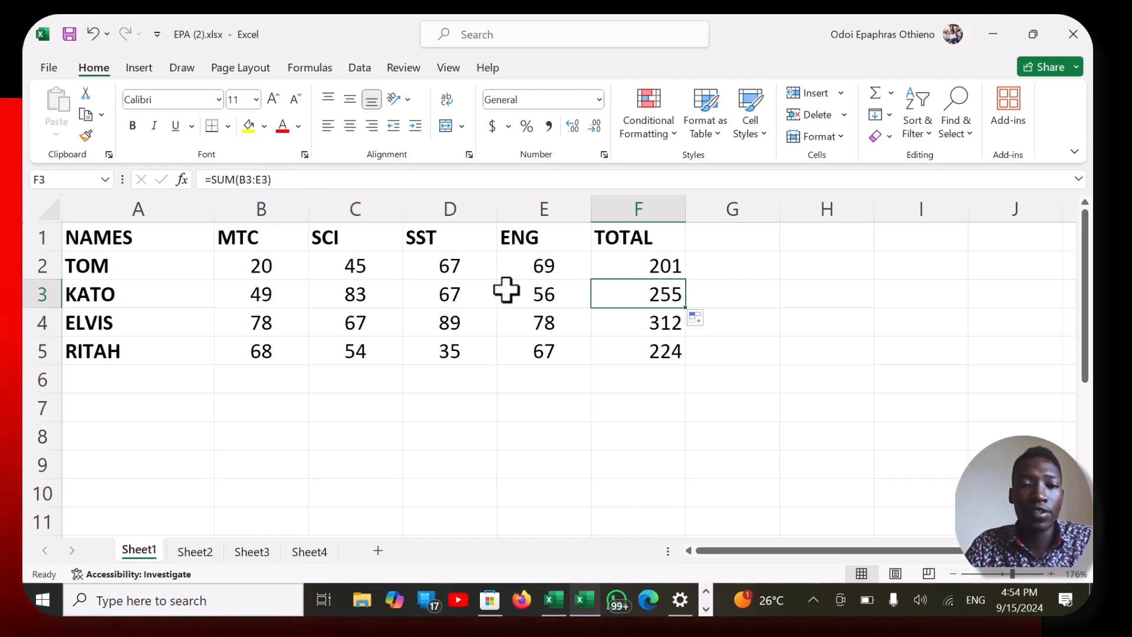
{"action": "left_click", "coordinate": [265, 179]}
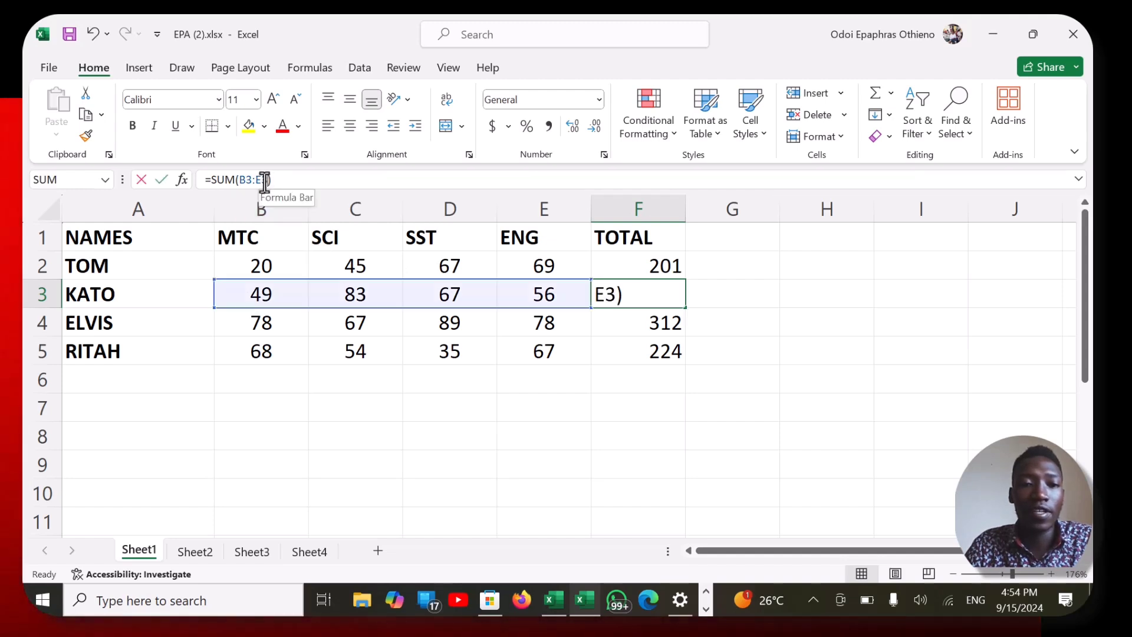
{"action": "key", "text": "BackSpace"}
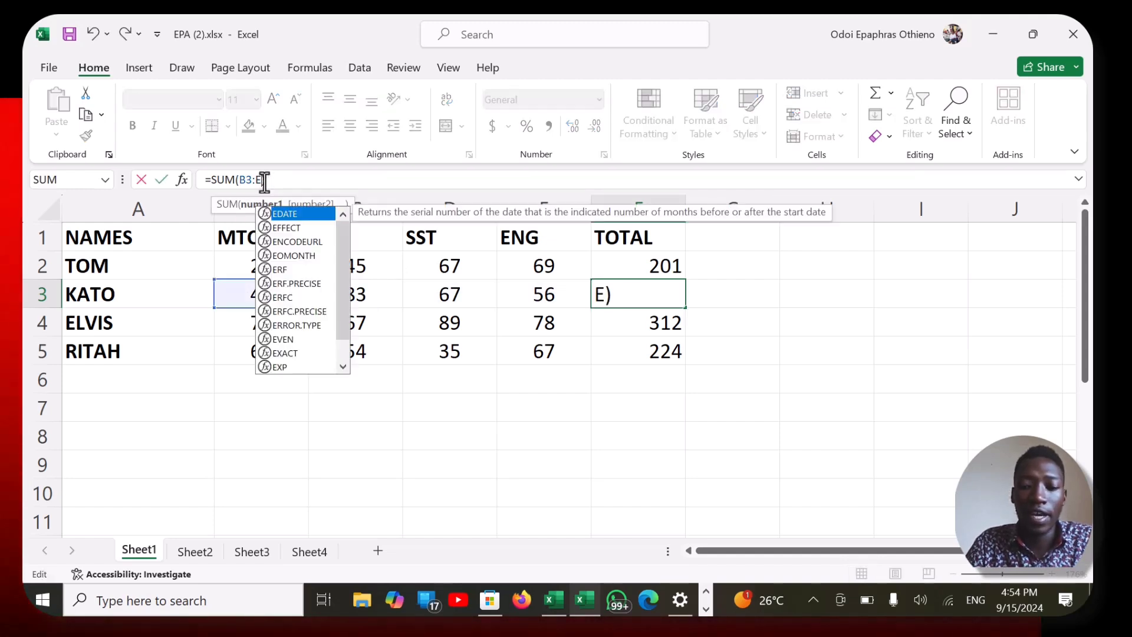
{"action": "type", "text": "2"}
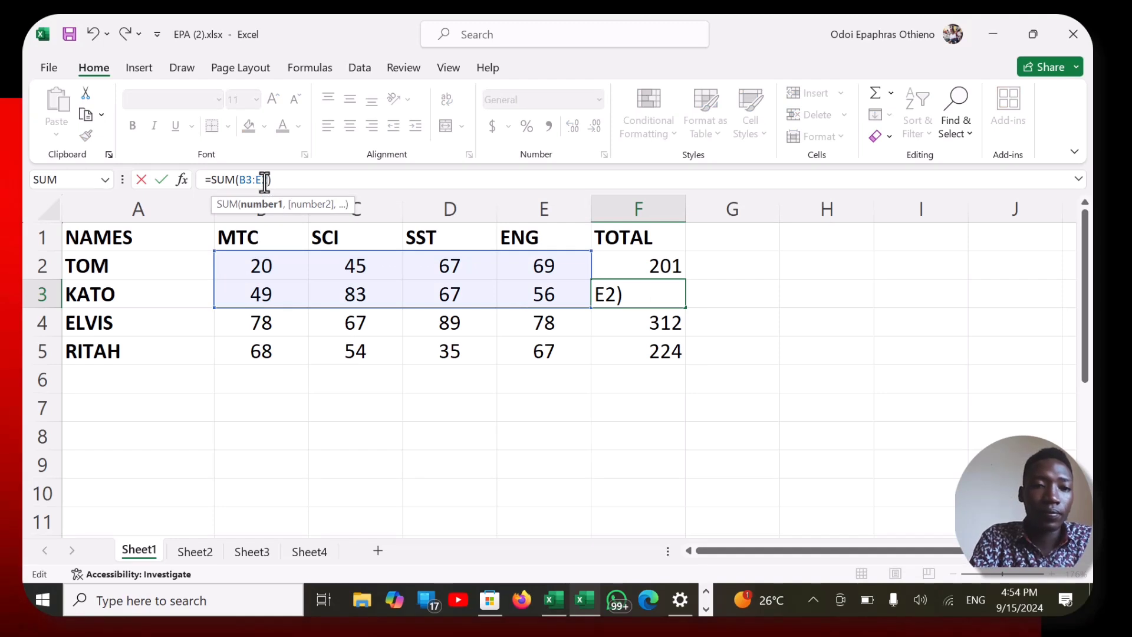
{"action": "key", "text": "Return"}
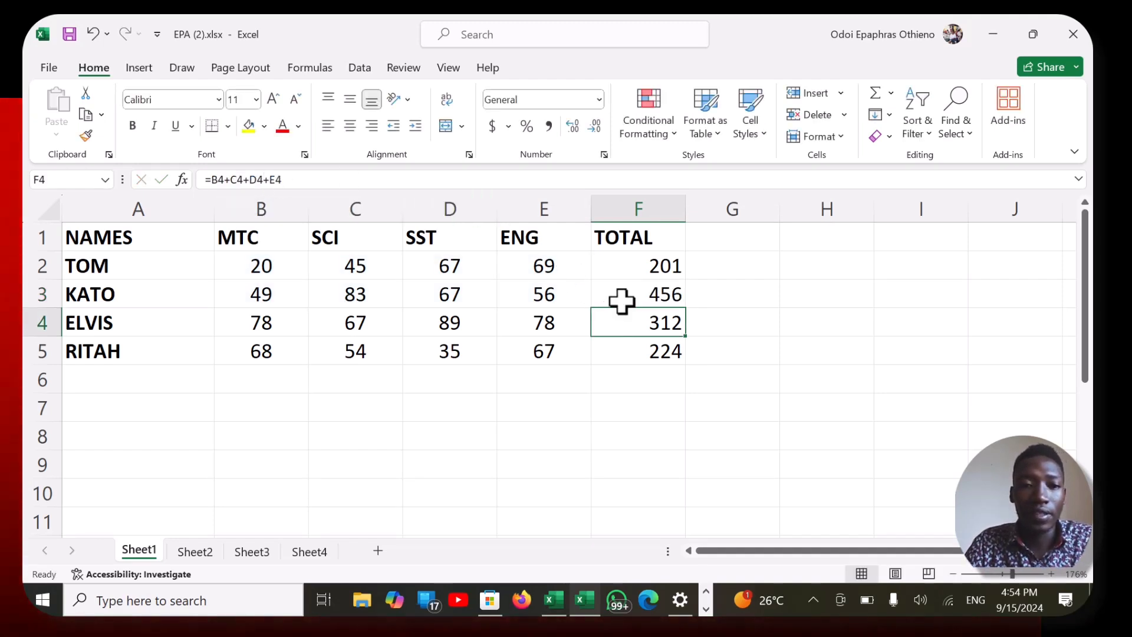
{"action": "left_click", "coordinate": [624, 287]}
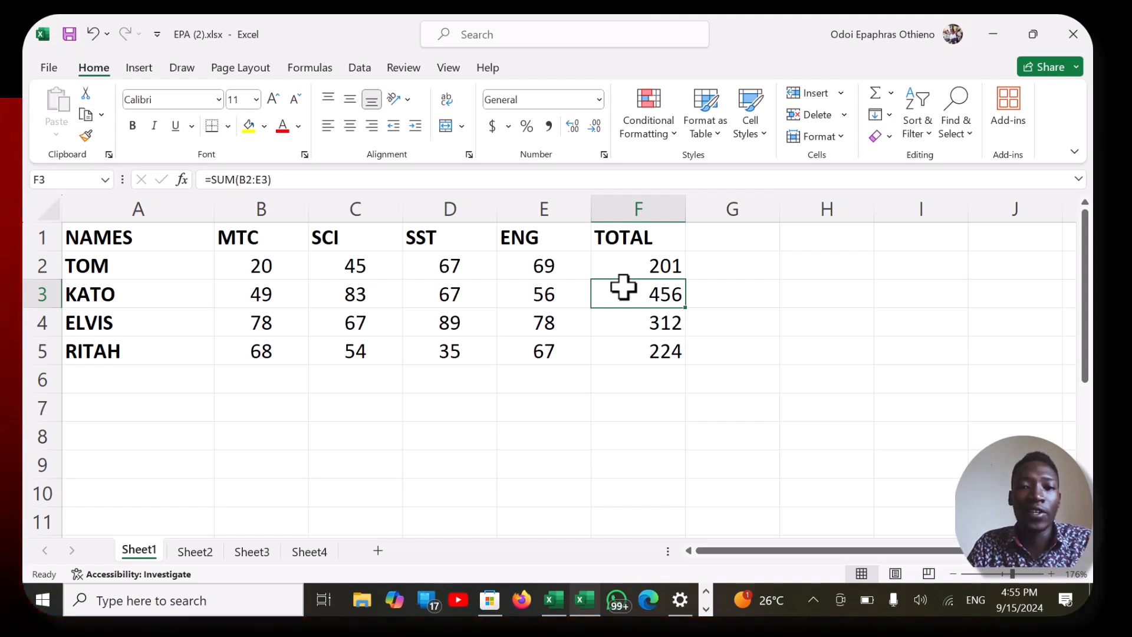
{"action": "left_click", "coordinate": [655, 267]}
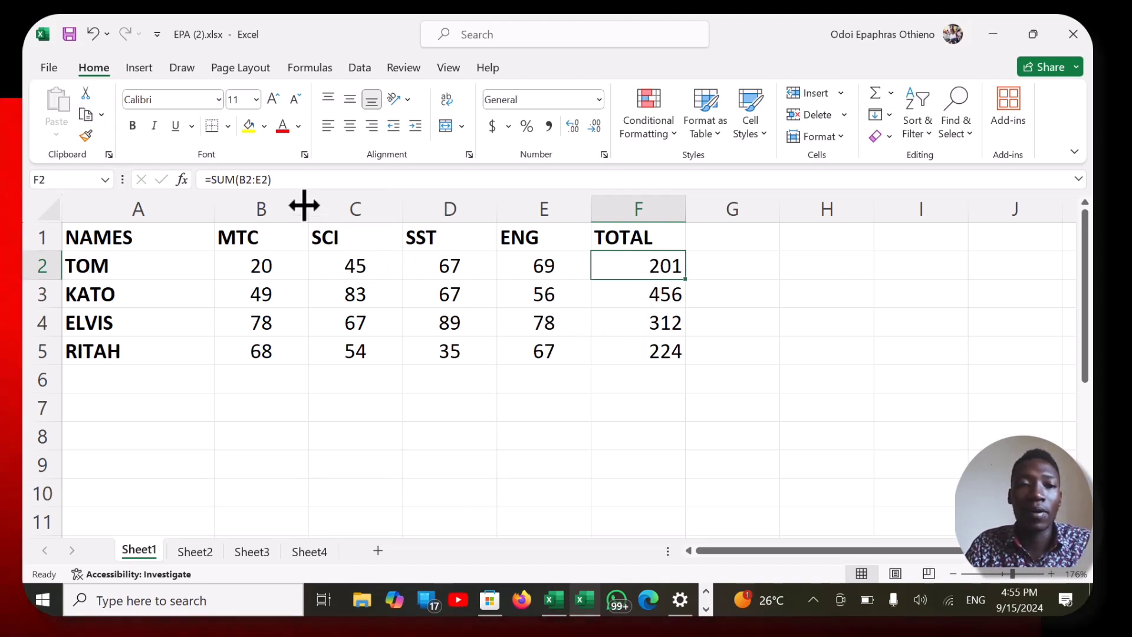
- Enter the formula =SUM(B2:E2) in cell H2 through the formula bar
{"action": "left_click", "coordinate": [803, 270]}
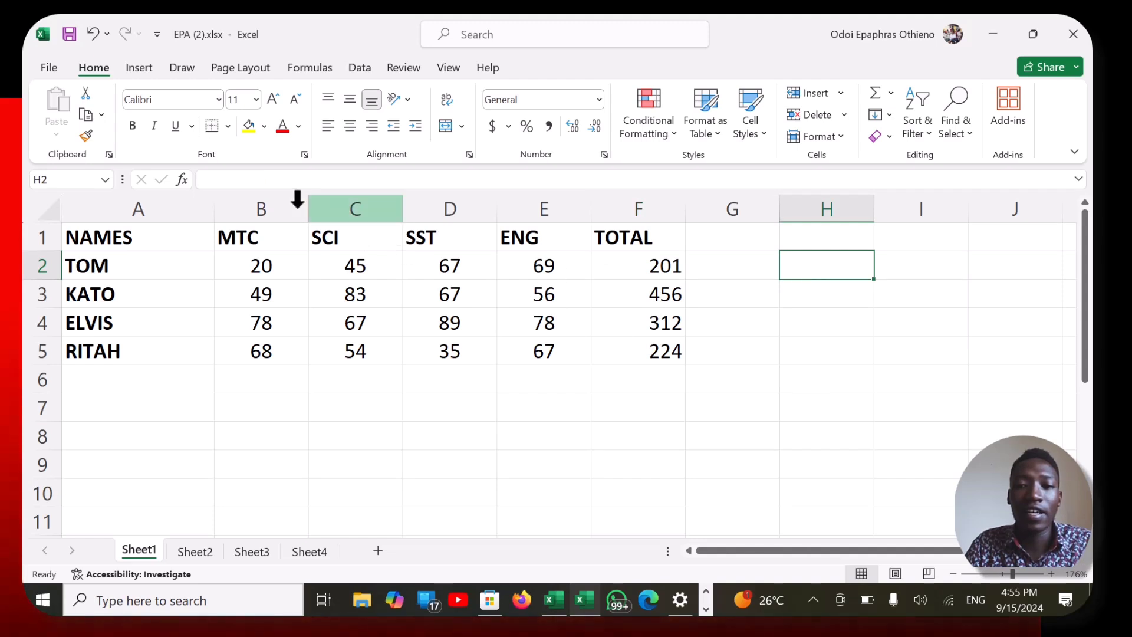
{"action": "left_click", "coordinate": [216, 184]}
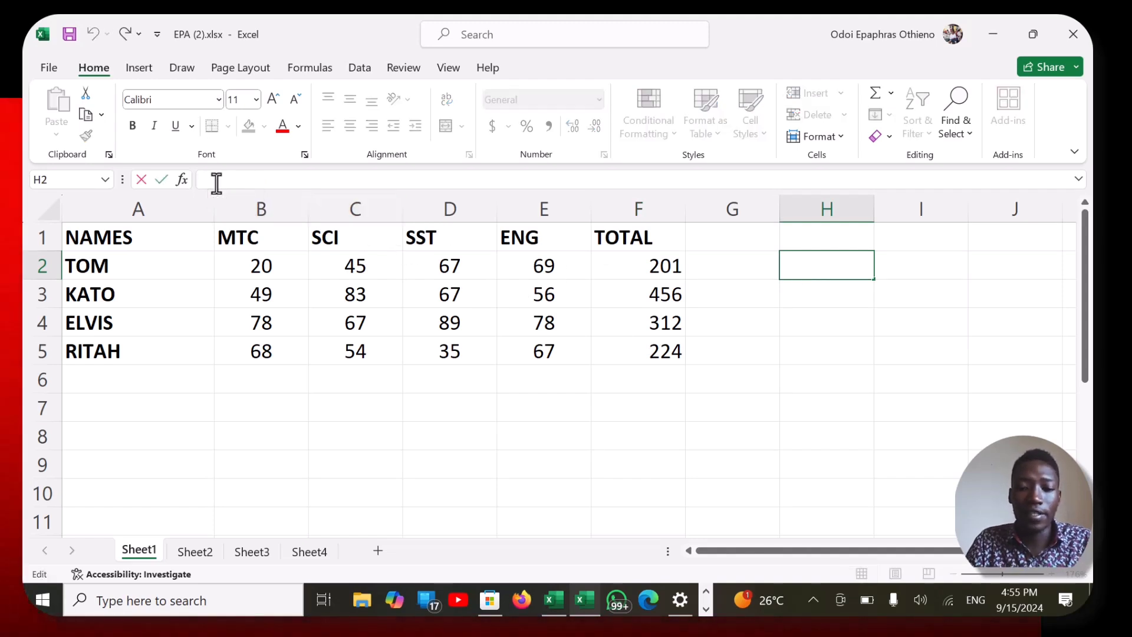
{"action": "type", "text": "+"}
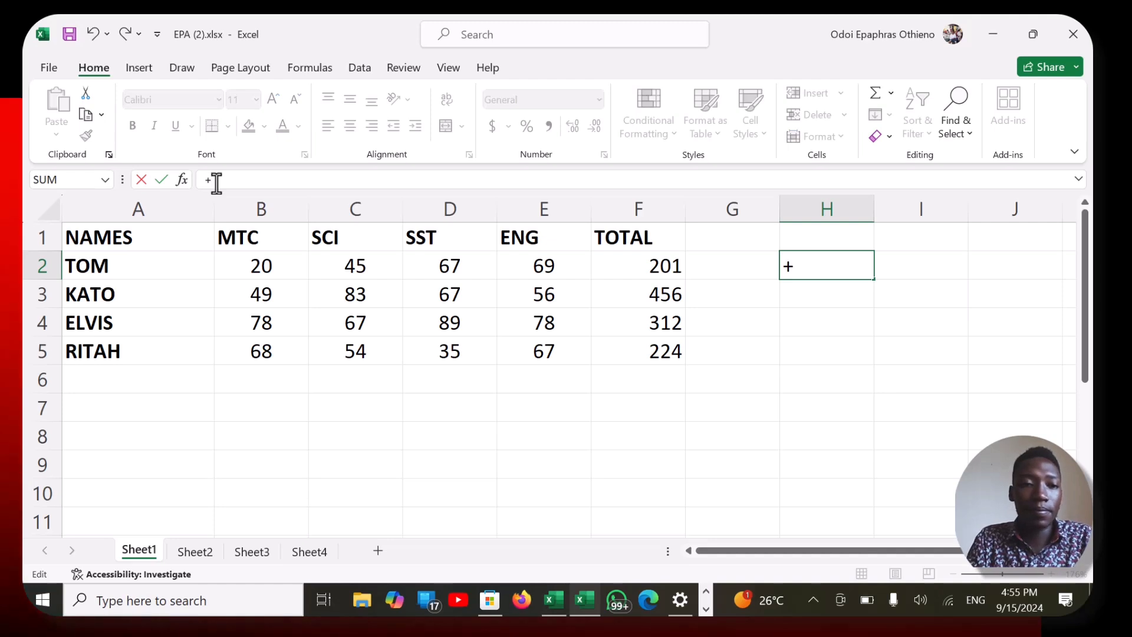
{"action": "key", "text": "BackSpace"}
{"action": "type", "text": "+"}
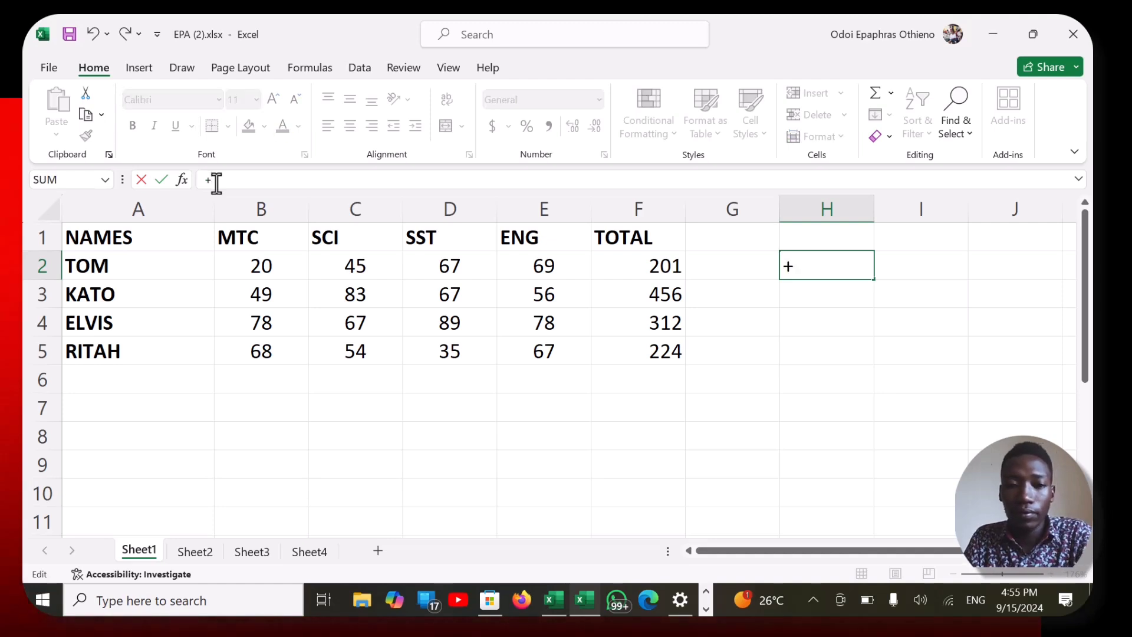
{"action": "key", "text": "BackSpace"}
{"action": "type", "text": "="}
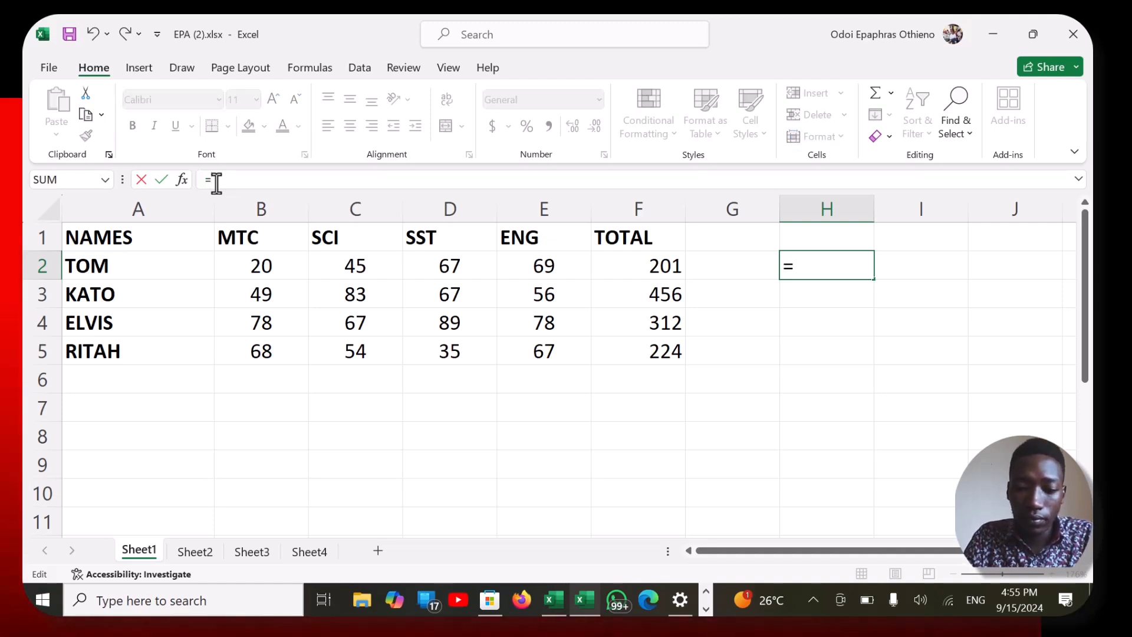
{"action": "type", "text": "SUM"}
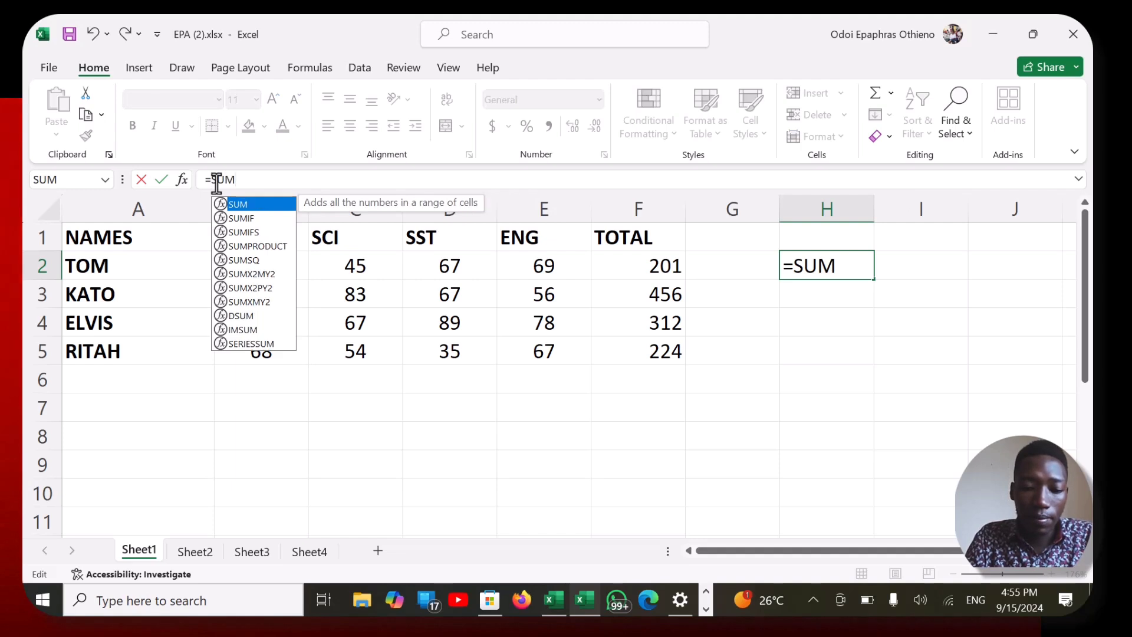
{"action": "type", "text": "("}
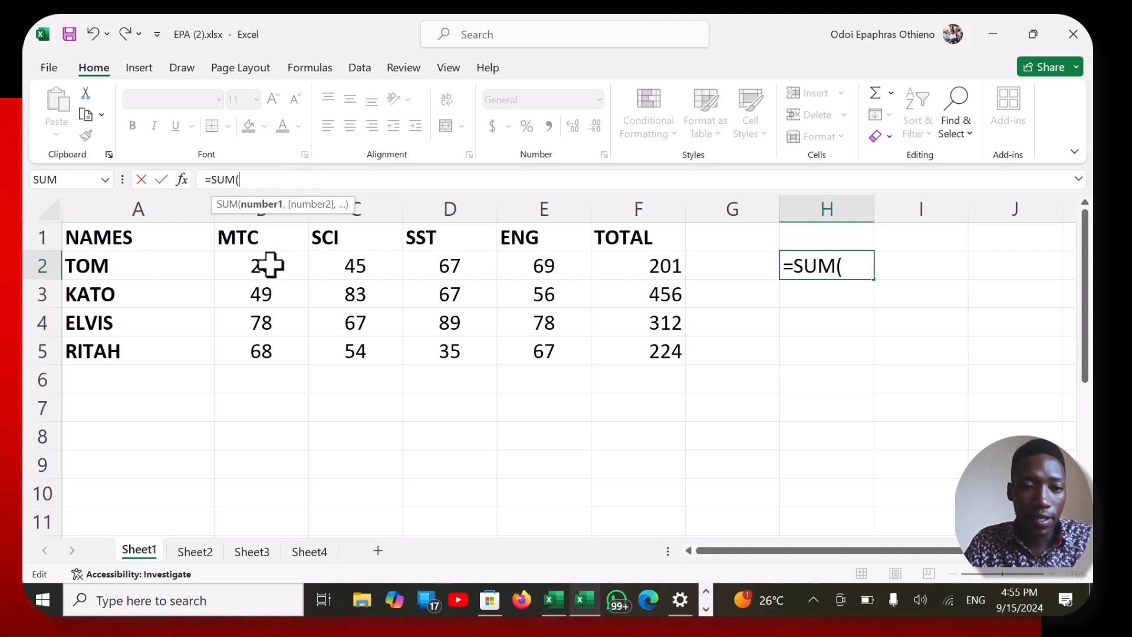
{"action": "type", "text": "B"}
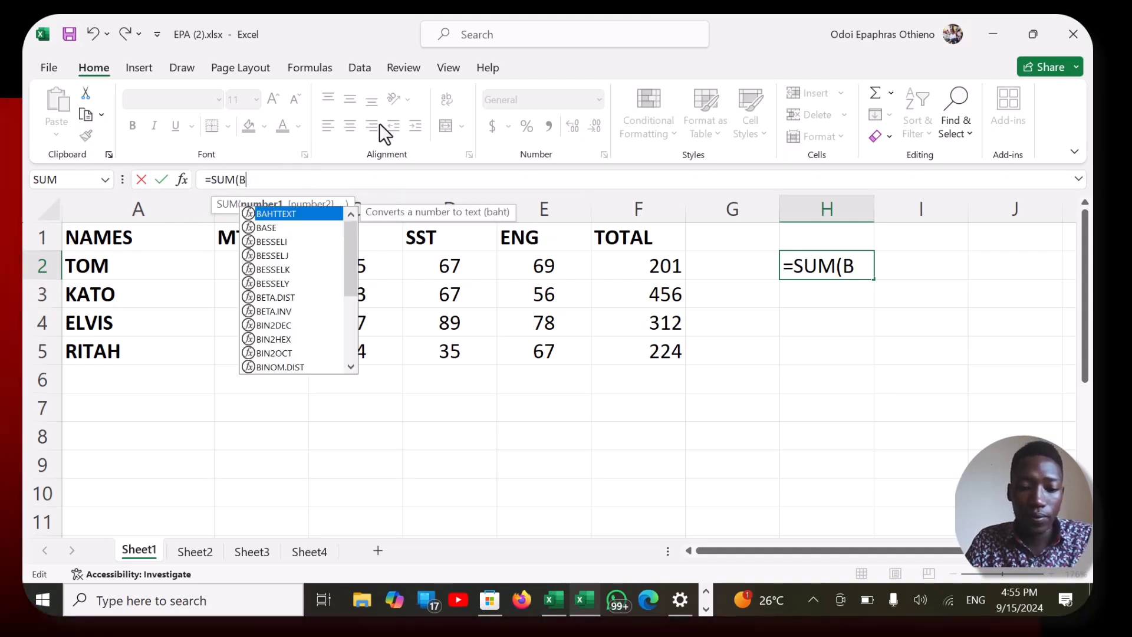
{"action": "type", "text": "2;"}
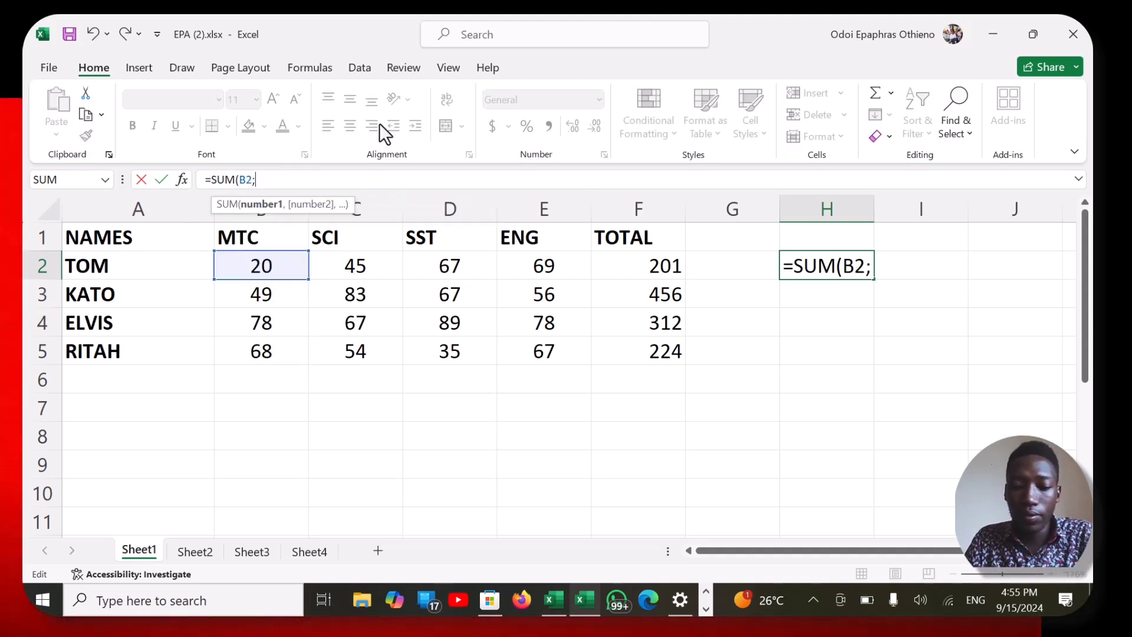
{"action": "key", "text": "BackSpace"}
{"action": "type", "text": ":"}
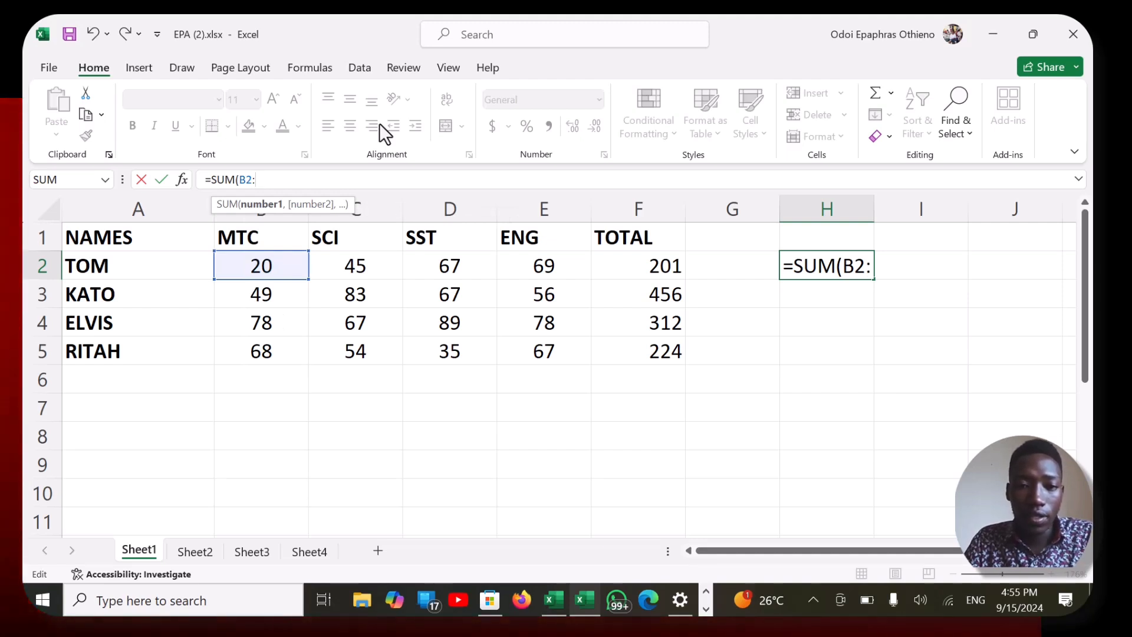
{"action": "type", "text": "E2"}
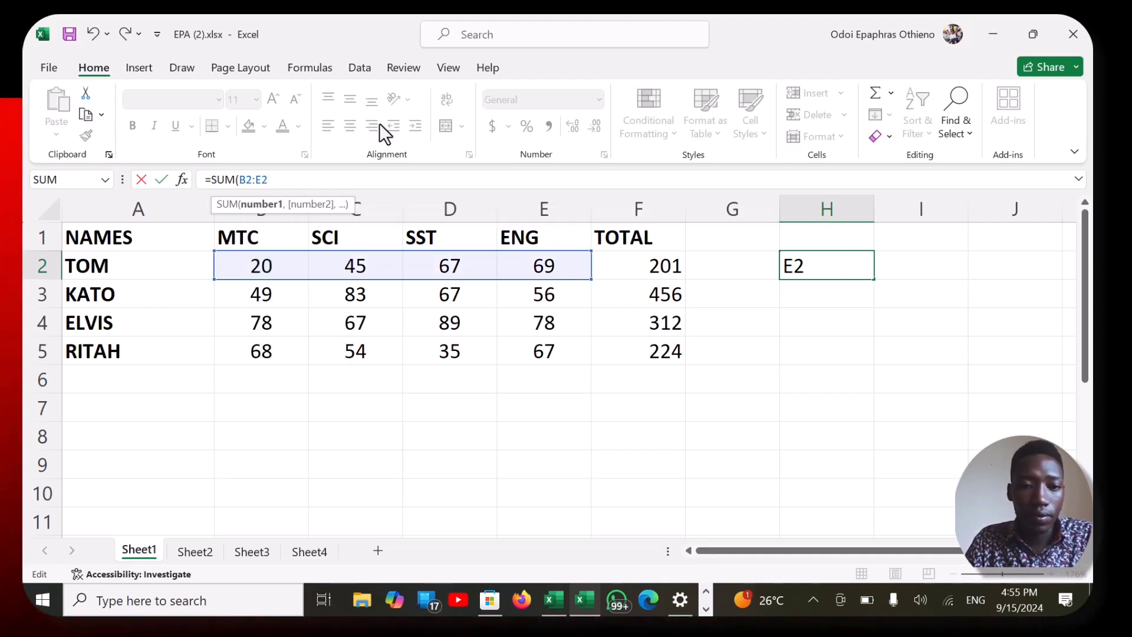
{"action": "key", "text": "super+space"}
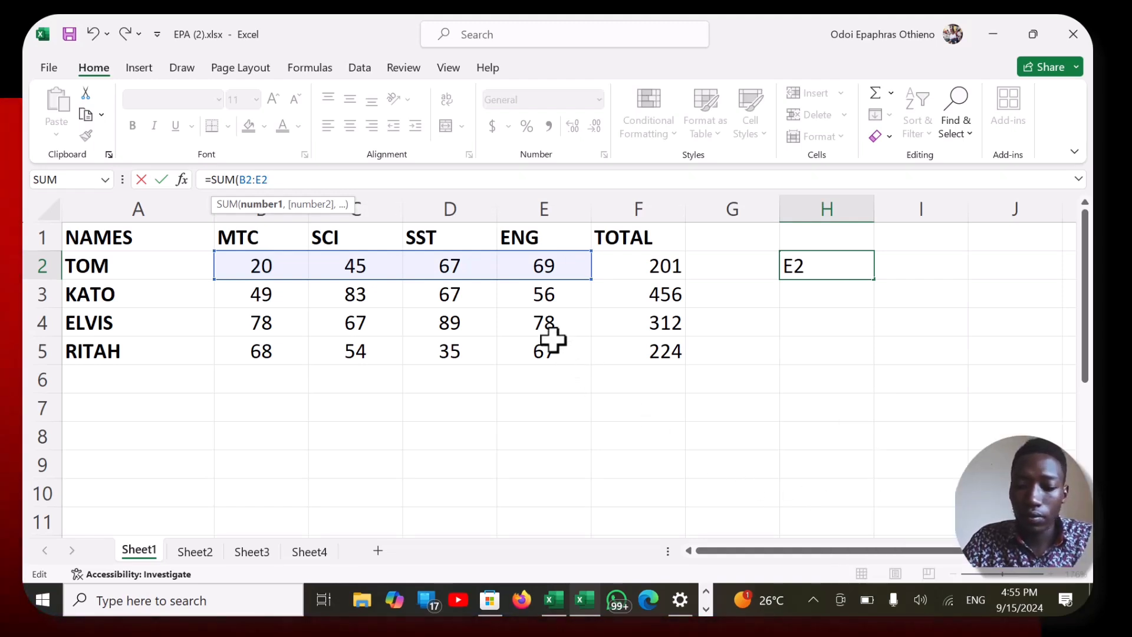
{"action": "type", "text": ")"}
{"action": "key", "text": "Return"}
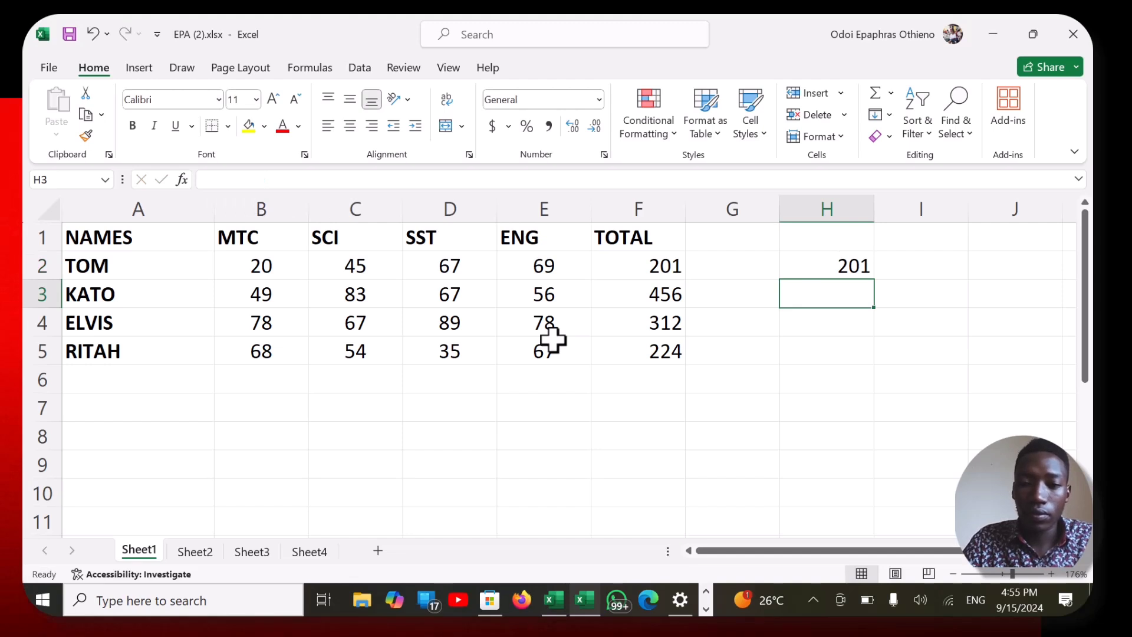
- Examine the SUM formula in H2 and go to cell F2 by entering its cell reference
{"action": "left_click", "coordinate": [828, 267]}
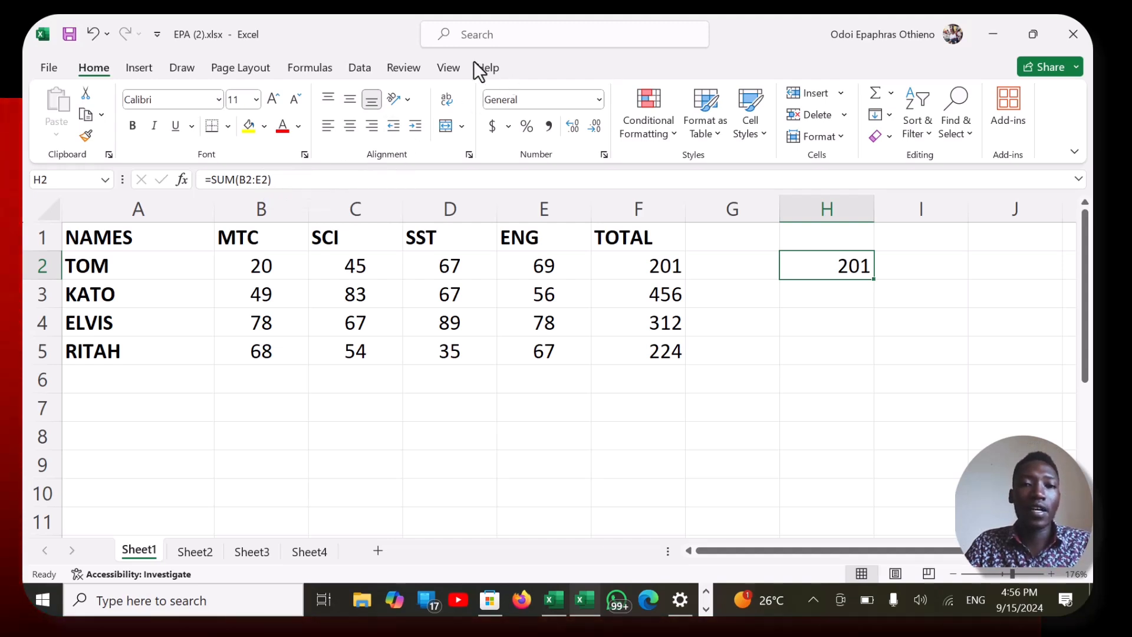
{"action": "key", "text": "F10"}
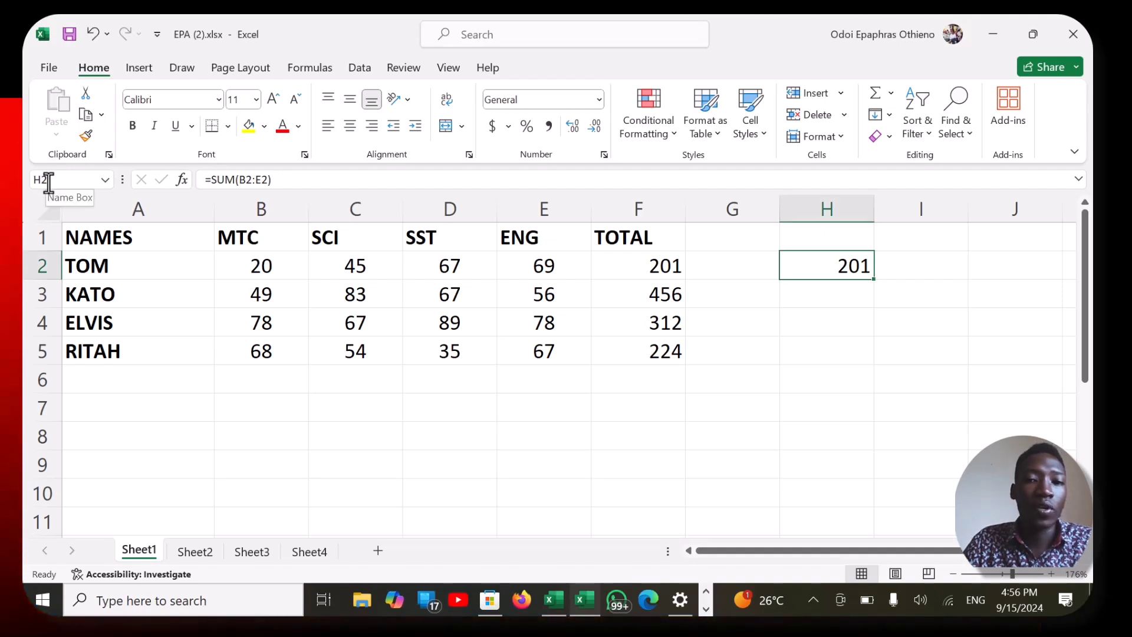
{"action": "left_click", "coordinate": [49, 180]}
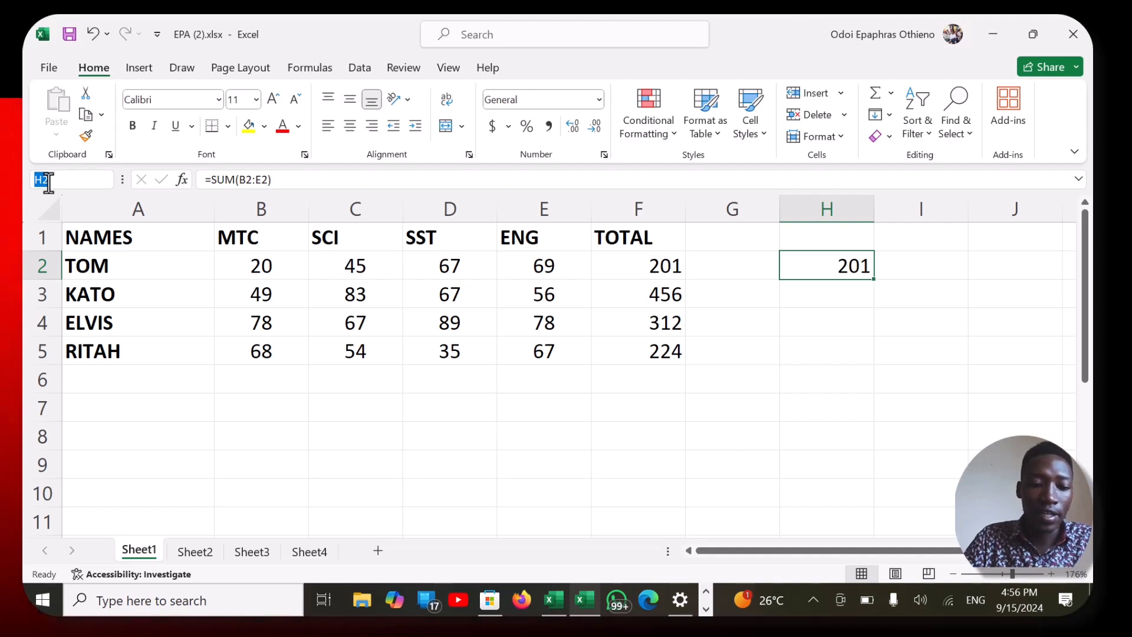
{"action": "type", "text": "F2"}
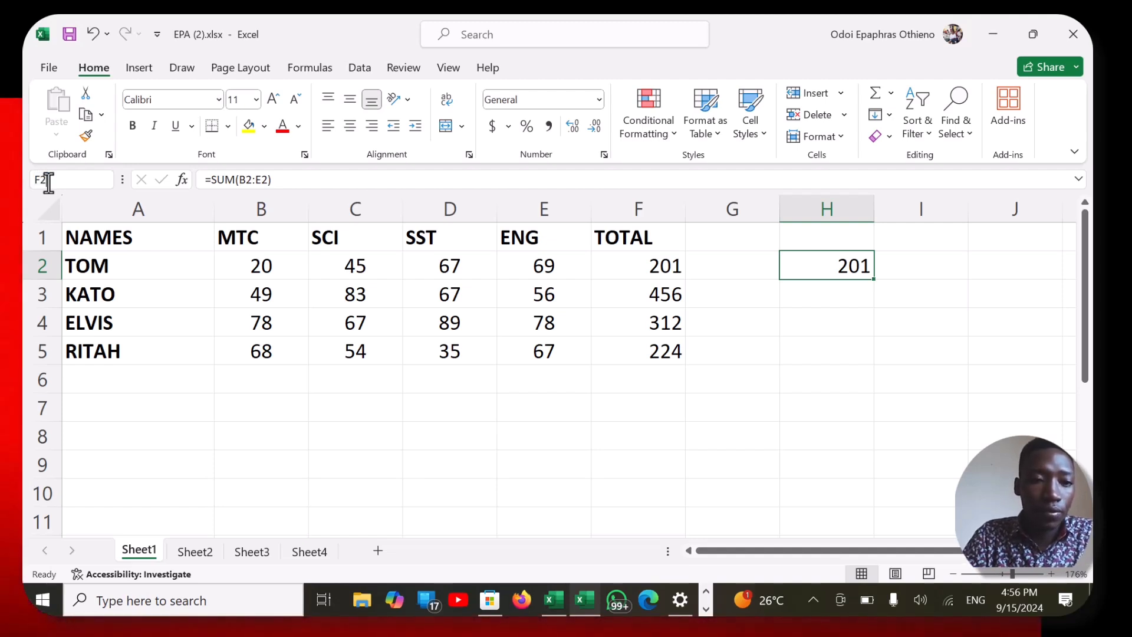
{"action": "key", "text": "Return"}
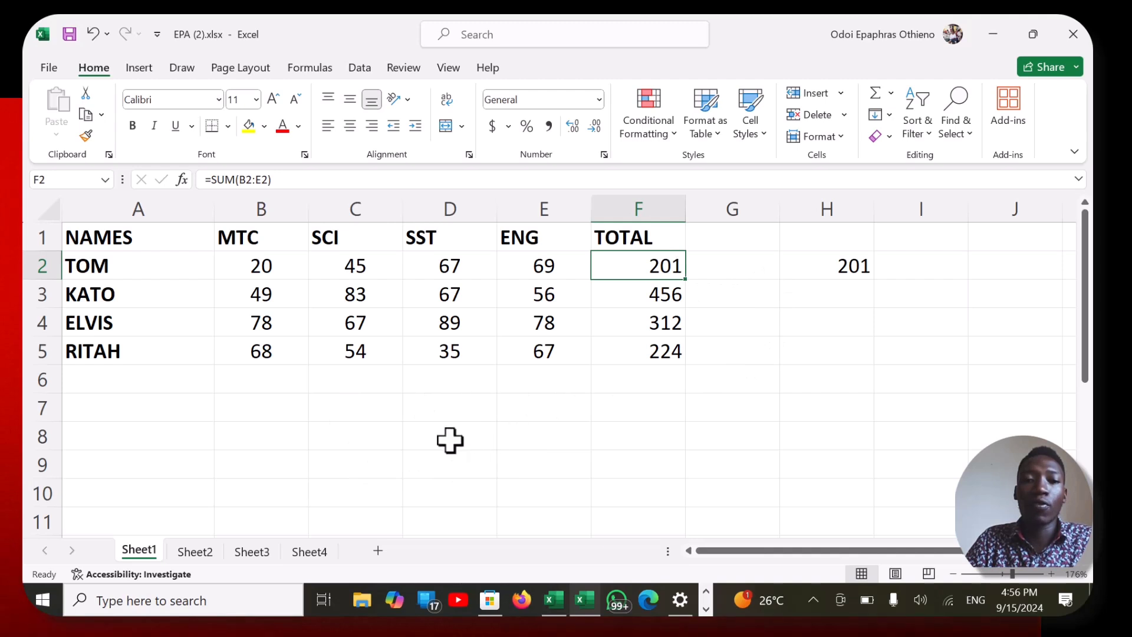
- Go to the first student's SST mark by entering the cell reference D2
{"action": "left_click", "coordinate": [44, 178]}
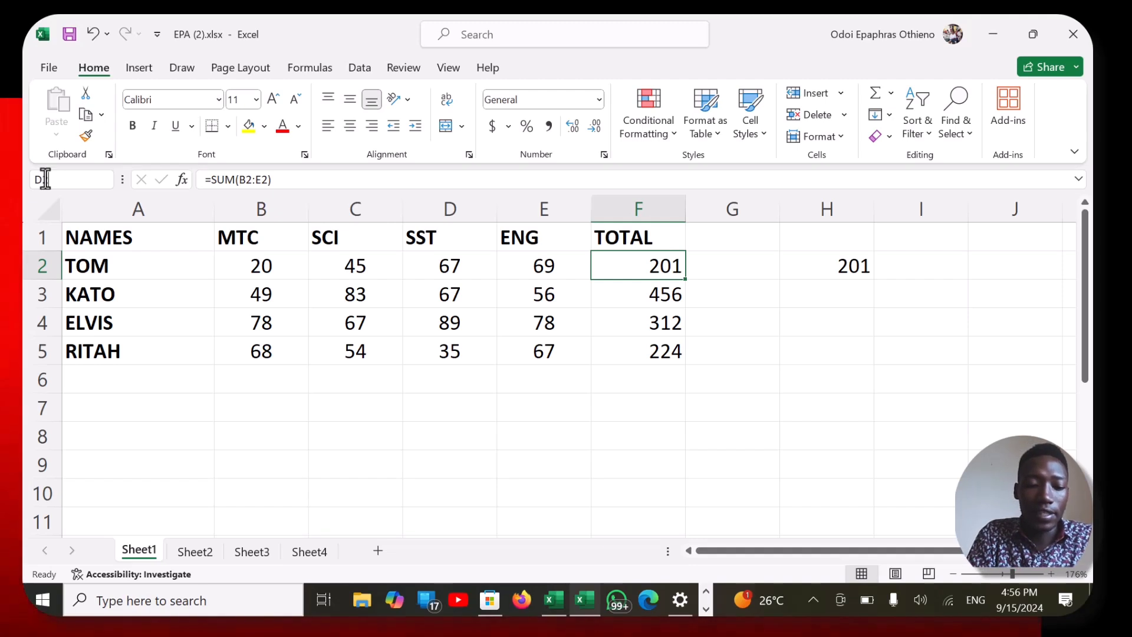
{"action": "type", "text": "D2"}
{"action": "key", "text": "Return"}
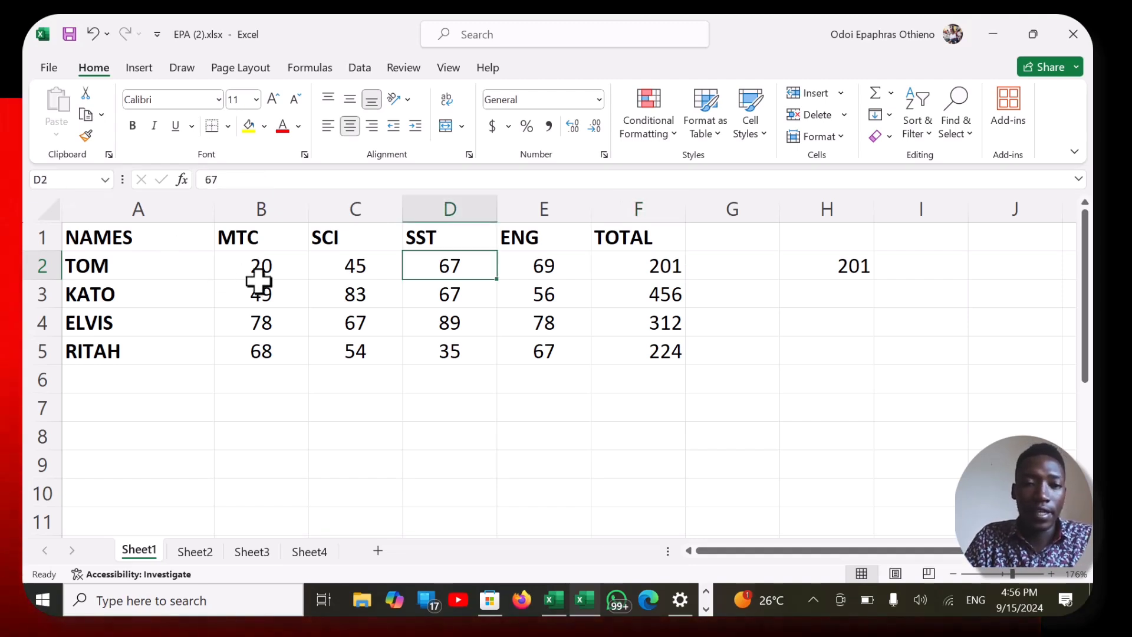